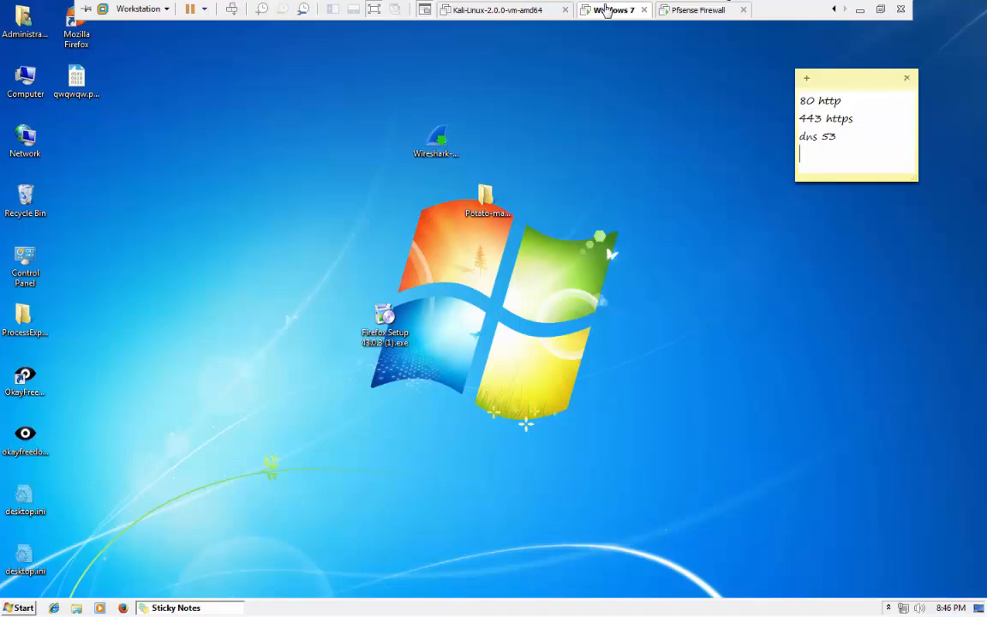
Bring Firefox forward and load the pfSense login page at 10.0.0.100.
{"action": "left_click", "coordinate": [128, 608]}
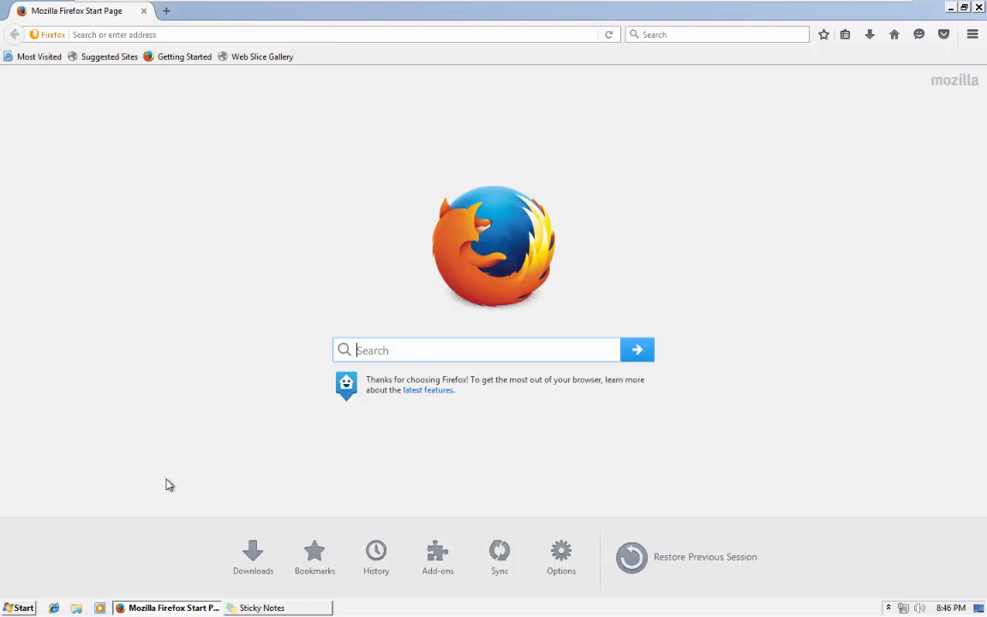
{"action": "left_click", "coordinate": [564, 33]}
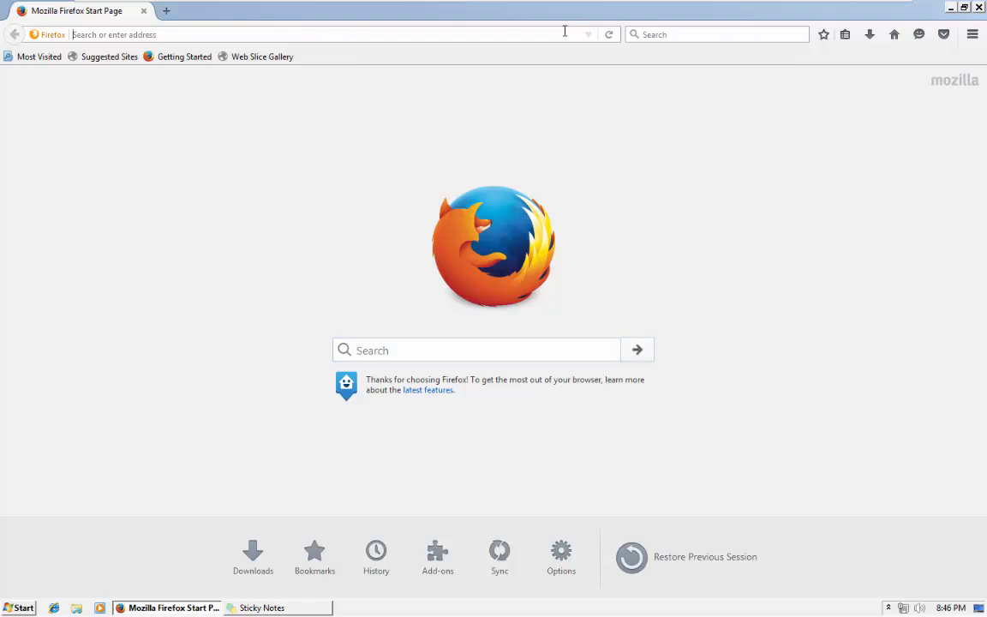
{"action": "type", "text": "10.0.0.100"}
{"action": "key", "text": "Return"}
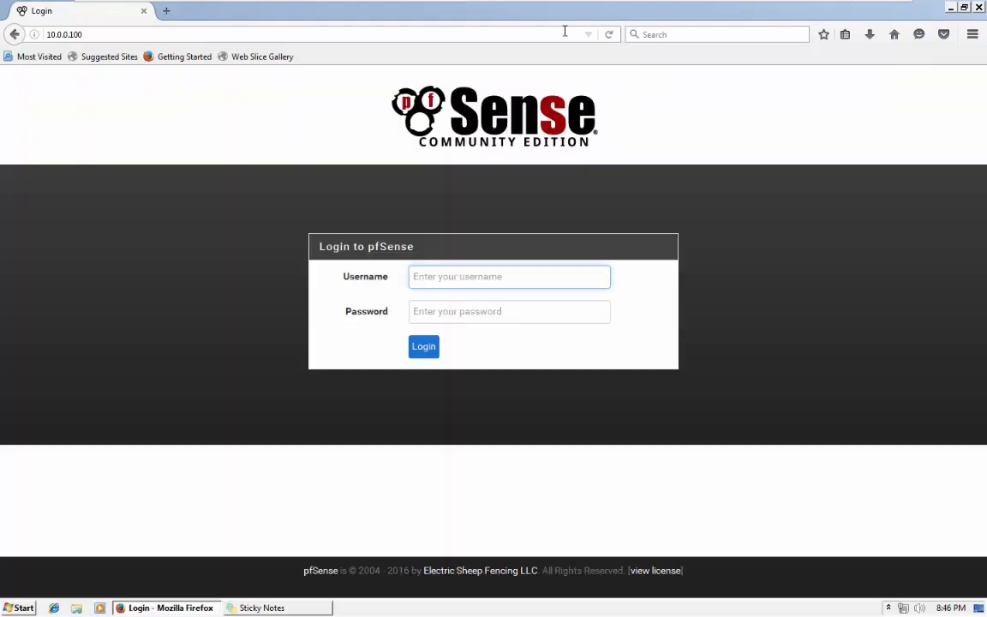
Log in as admin with the account password.
{"action": "type", "text": "admin"}
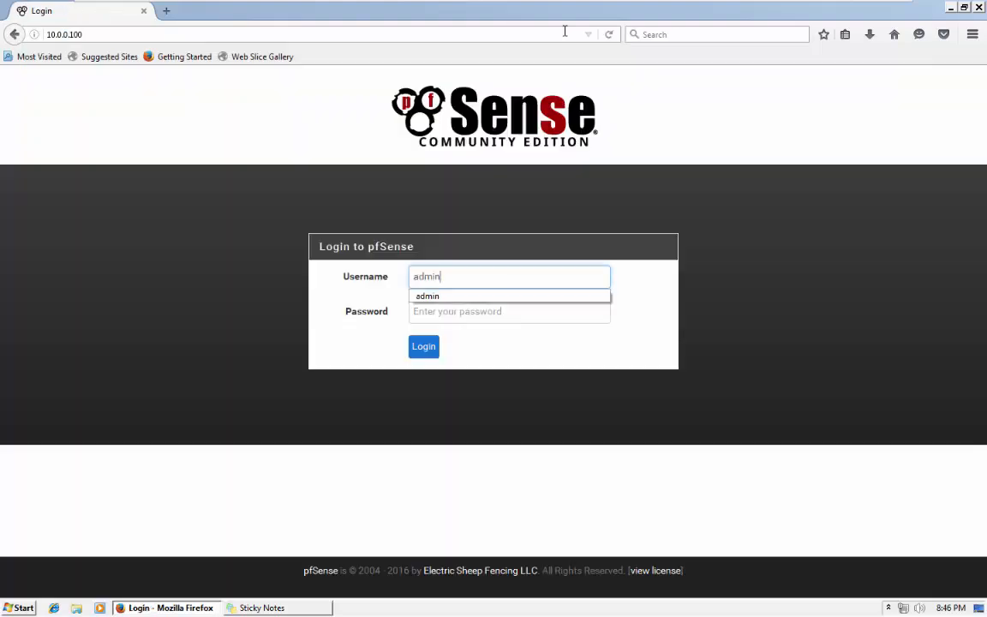
{"action": "key", "text": "Tab"}
{"action": "type", "text": "pfsense"}
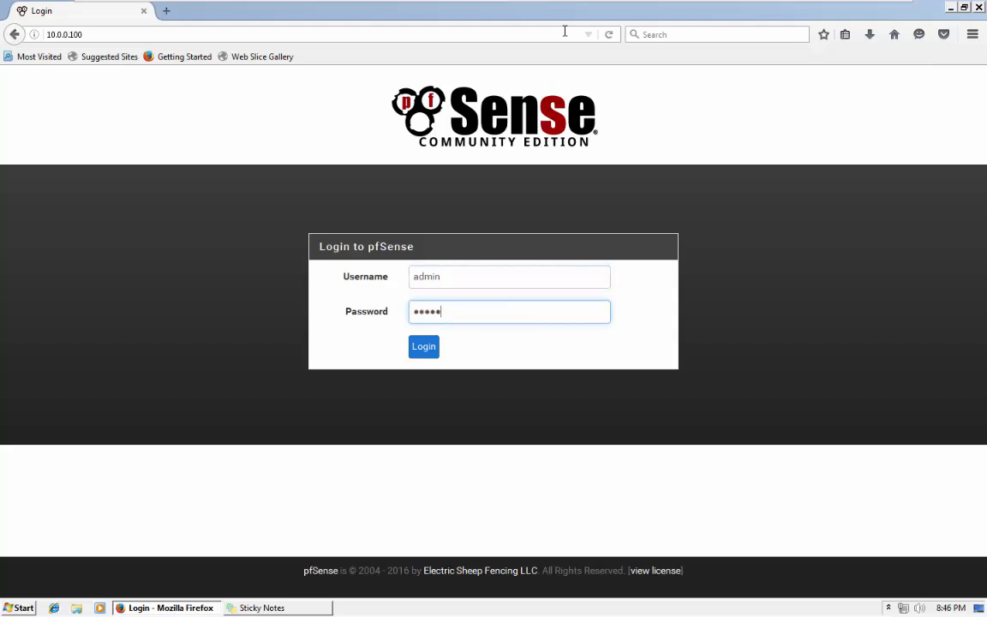
{"action": "key", "text": "Return"}
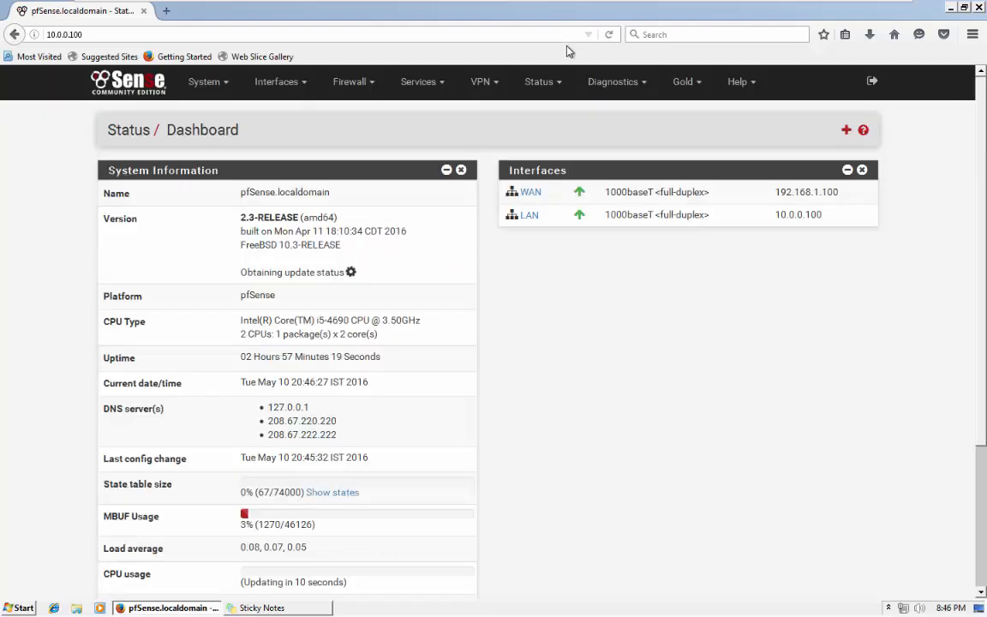
Go to Firewall > Rules and apply the pending rule changes.
{"action": "left_click", "coordinate": [371, 84]}
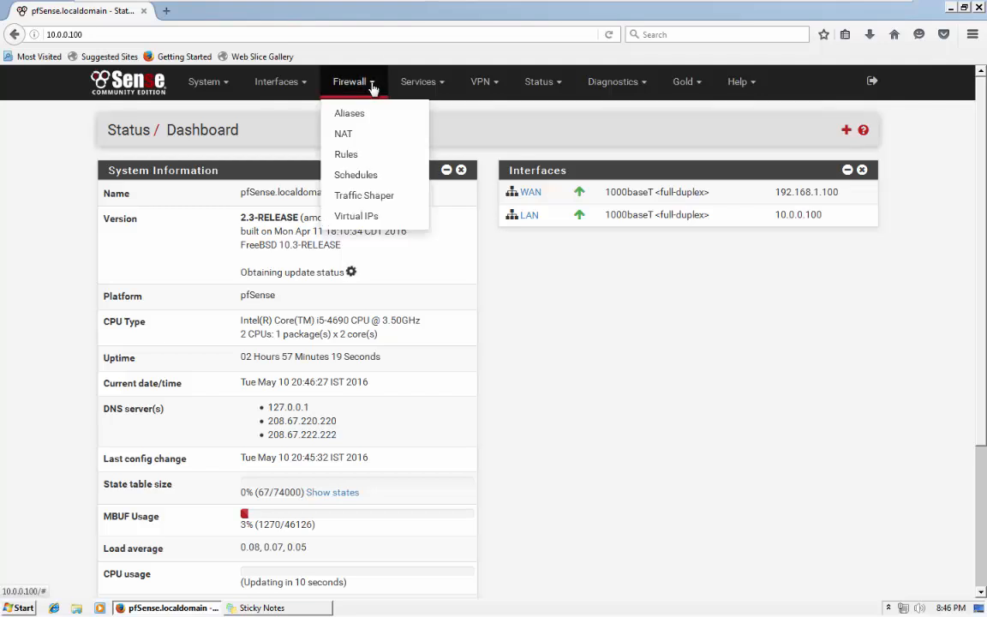
{"action": "left_click", "coordinate": [372, 157]}
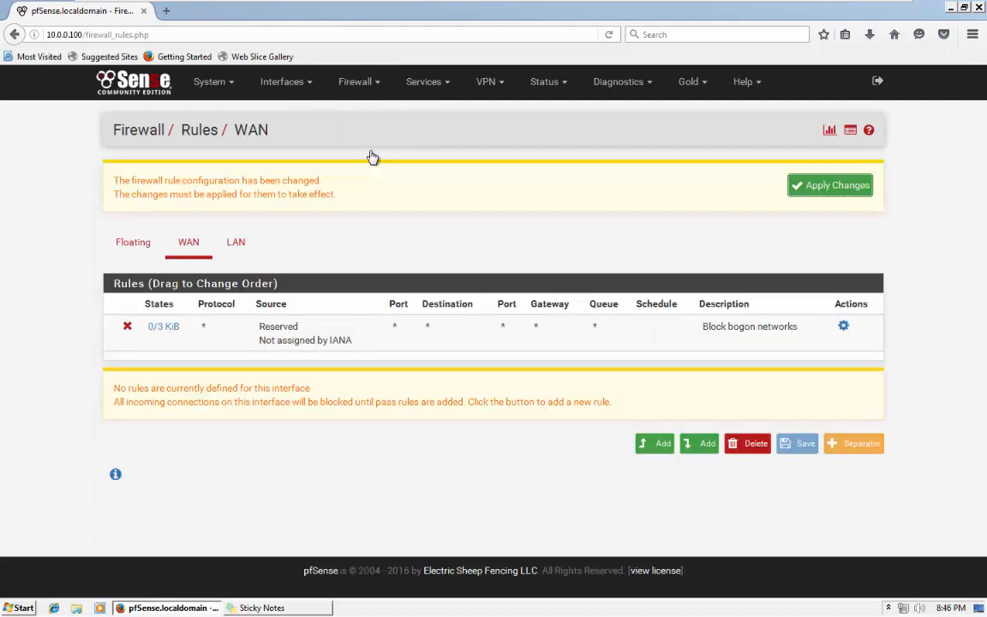
{"action": "left_click", "coordinate": [830, 186]}
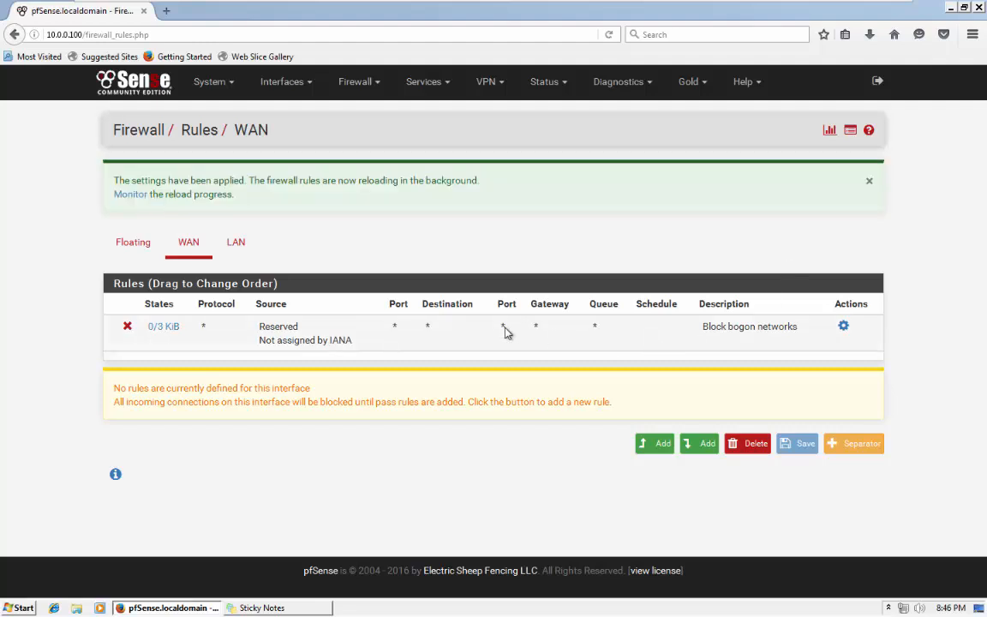
Review the WAN, LAN and Floating rule lists, finishing on the LAN rules.
{"action": "left_click", "coordinate": [192, 245]}
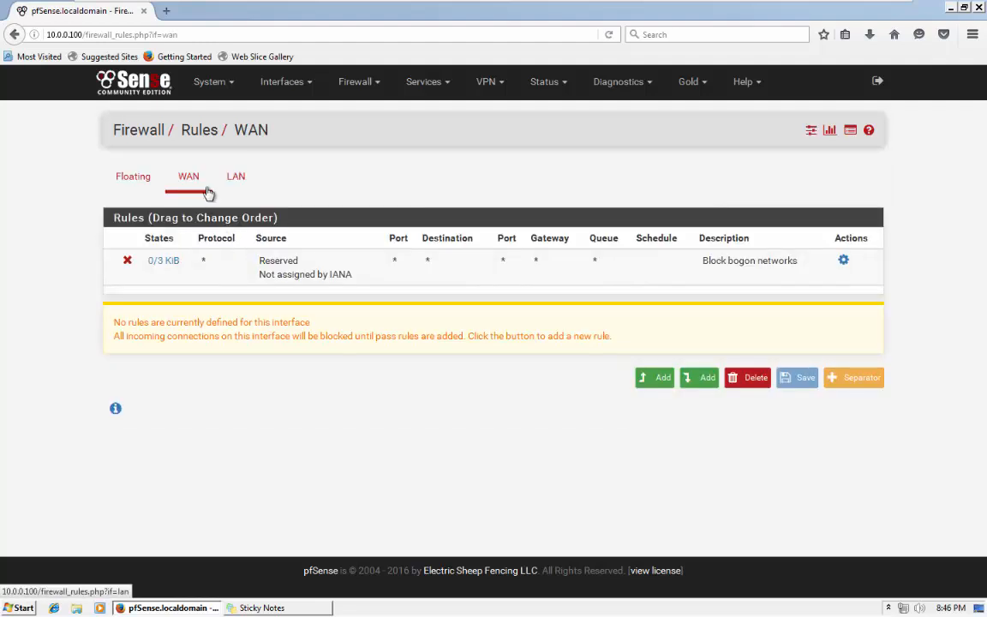
{"action": "left_click", "coordinate": [239, 176]}
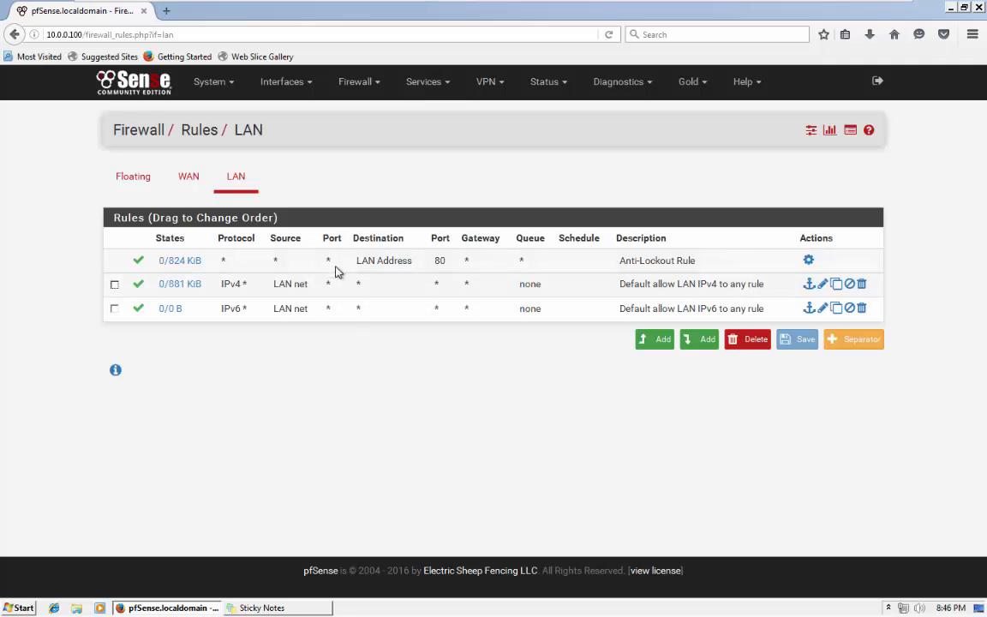
{"action": "left_click", "coordinate": [189, 178]}
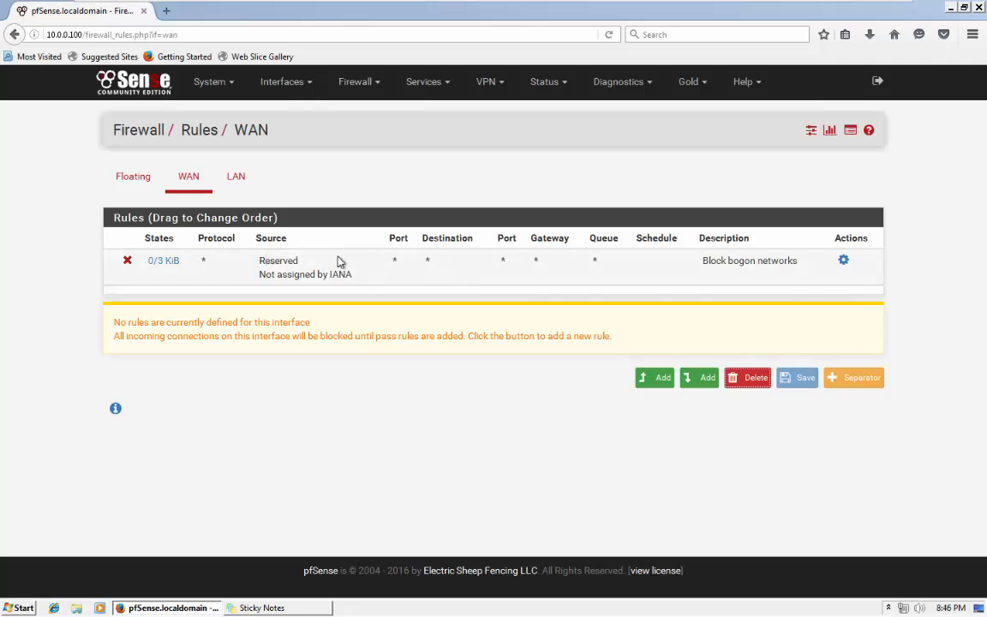
{"action": "left_click", "coordinate": [144, 178]}
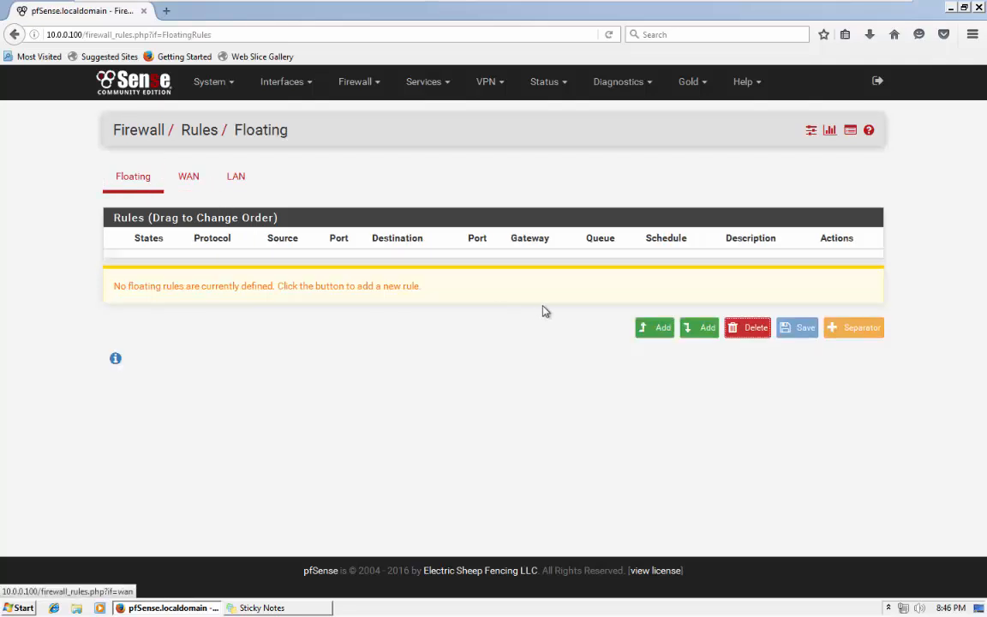
{"action": "left_click", "coordinate": [251, 180]}
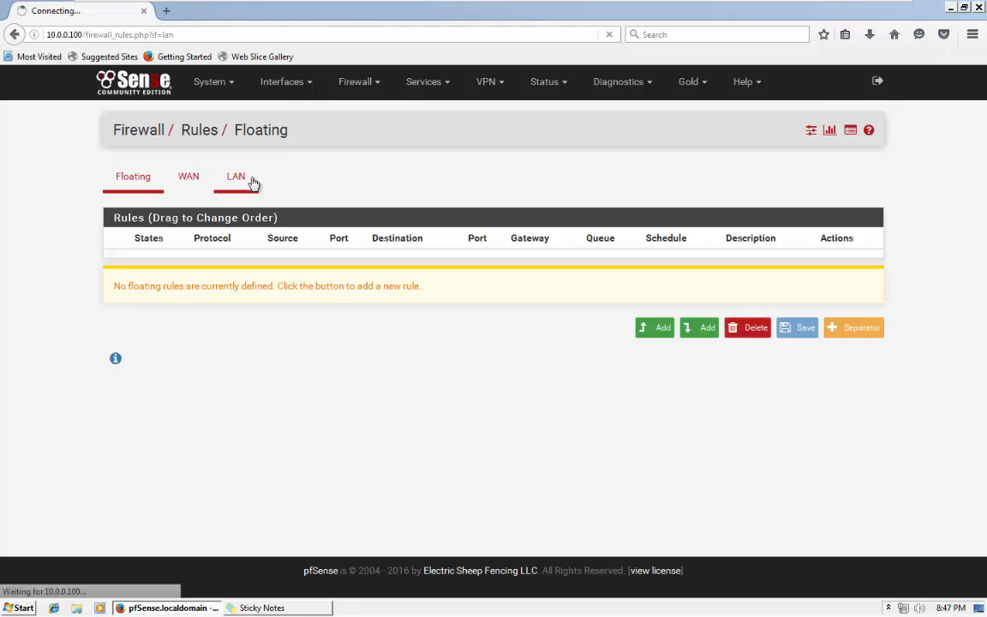
{"action": "mouse_move", "coordinate": [750, 5]}
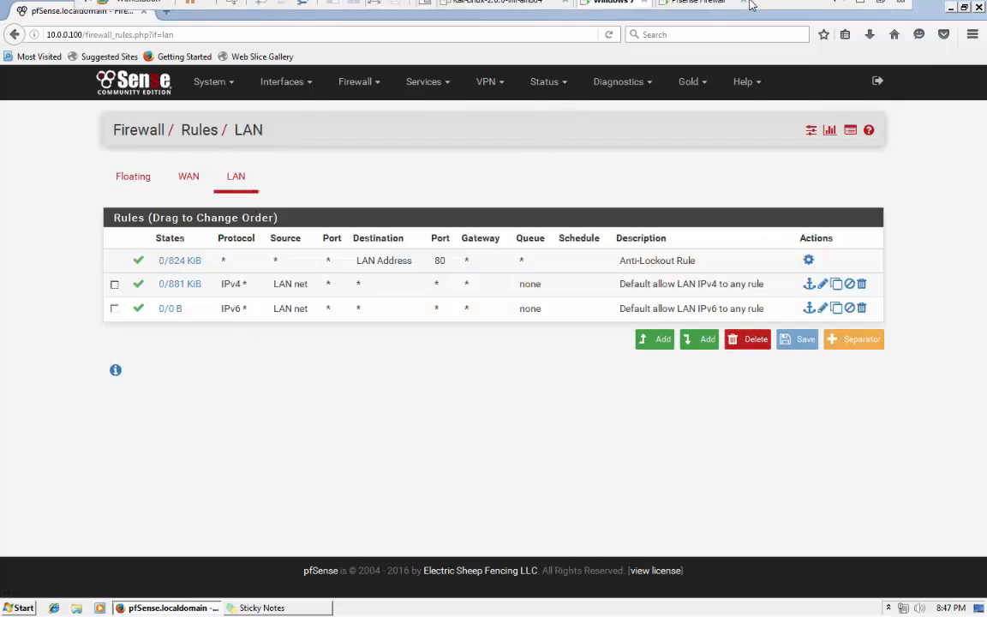
{"action": "mouse_move", "coordinate": [166, 270]}
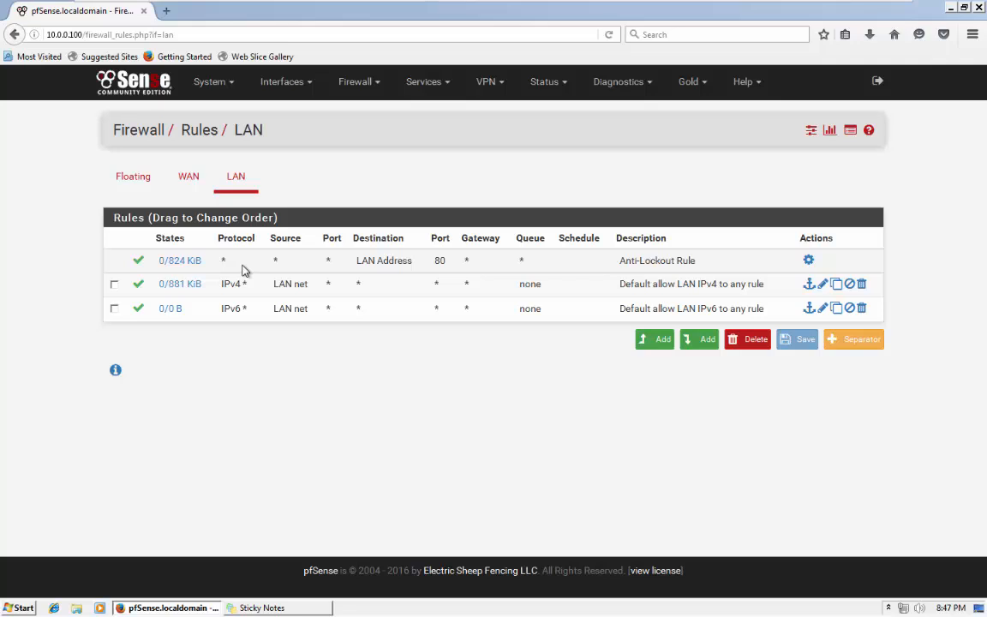
{"action": "left_click_drag", "start_coordinate": [358, 260], "coordinate": [412, 259]}
{"action": "left_click", "coordinate": [412, 260]}
{"action": "left_click", "coordinate": [861, 5]}
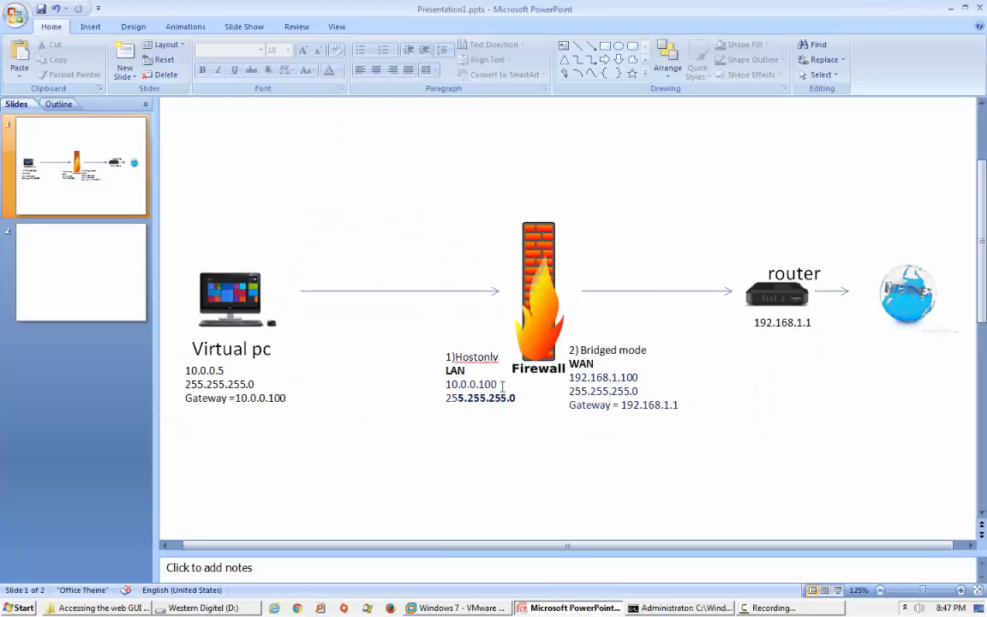
{"action": "left_click_drag", "start_coordinate": [497, 384], "coordinate": [440, 385]}
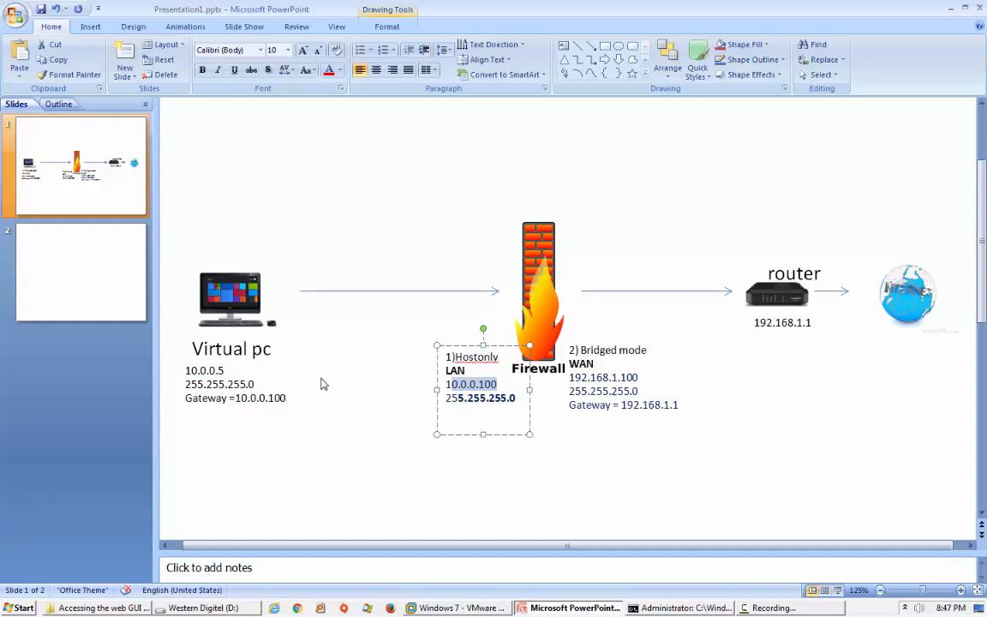
{"action": "left_click", "coordinate": [363, 418]}
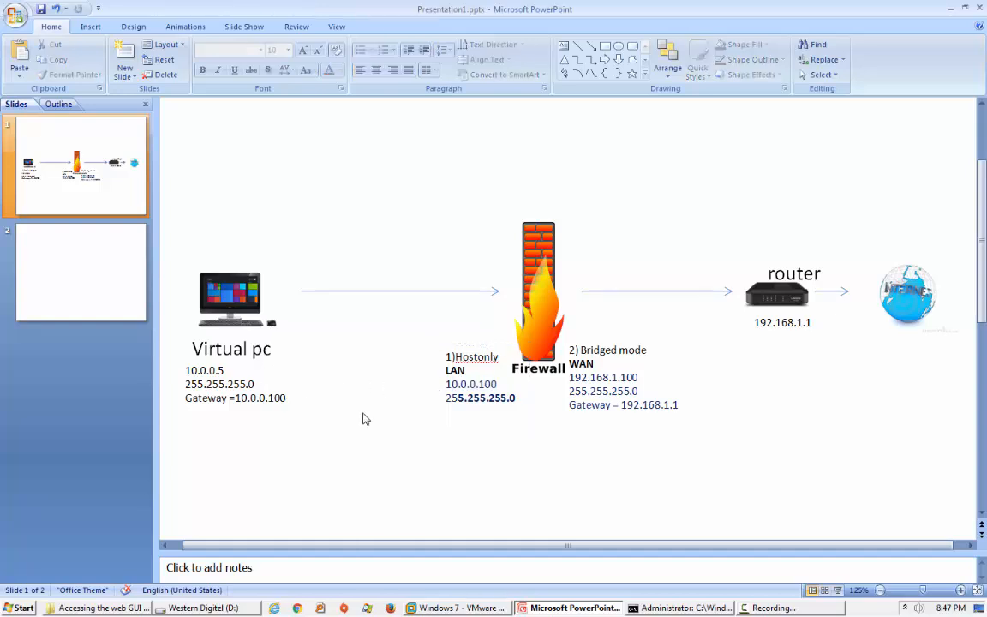
{"action": "left_click", "coordinate": [597, 389]}
{"action": "left_click_drag", "start_coordinate": [637, 378], "coordinate": [586, 365]}
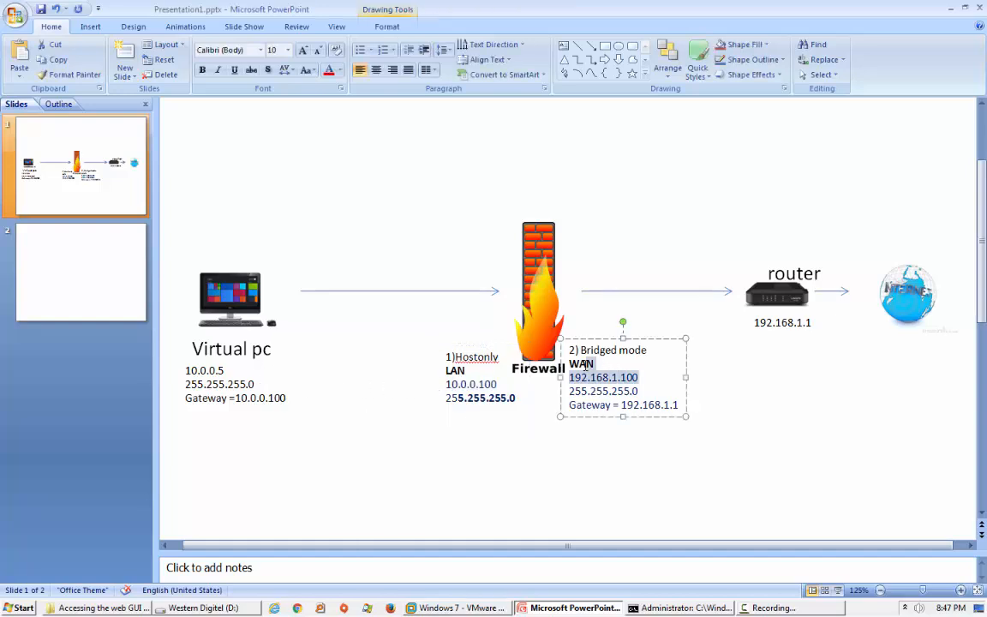
{"action": "left_click", "coordinate": [889, 370]}
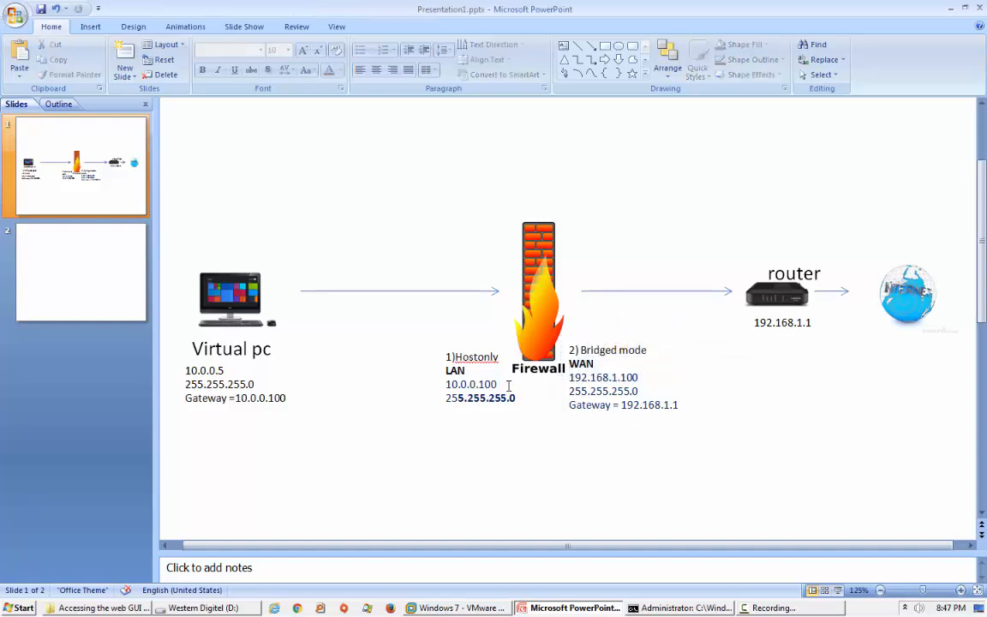
{"action": "left_click_drag", "start_coordinate": [497, 384], "coordinate": [456, 387]}
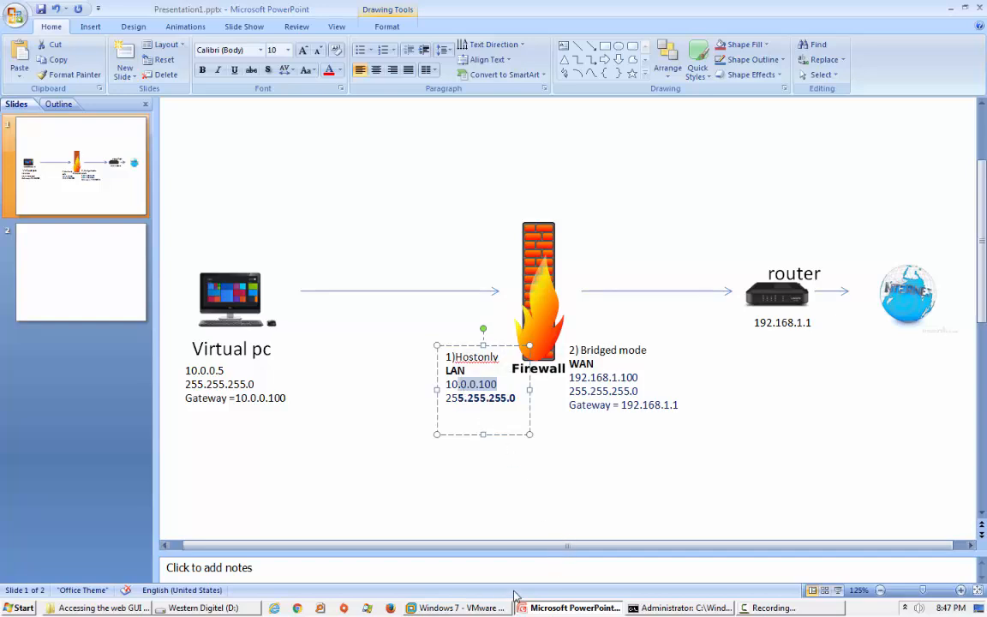
{"action": "mouse_move", "coordinate": [508, 608]}
{"action": "left_click", "coordinate": [427, 532]}
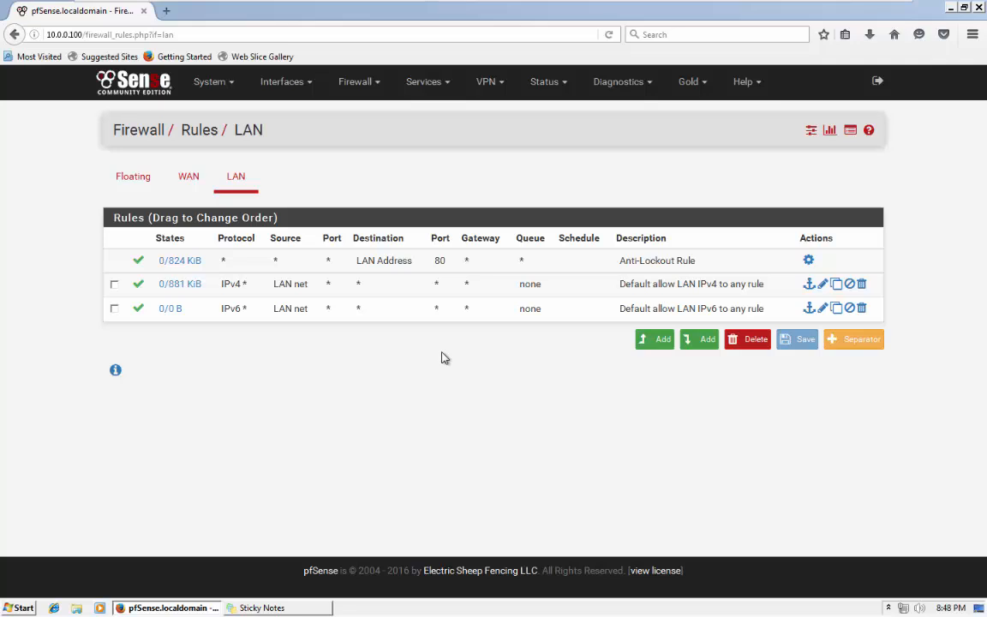
Open a blank browser tab, return to pfSense, and tick the Default allow LAN IPv4 rule.
{"action": "left_click", "coordinate": [160, 35]}
{"action": "left_click", "coordinate": [166, 11]}
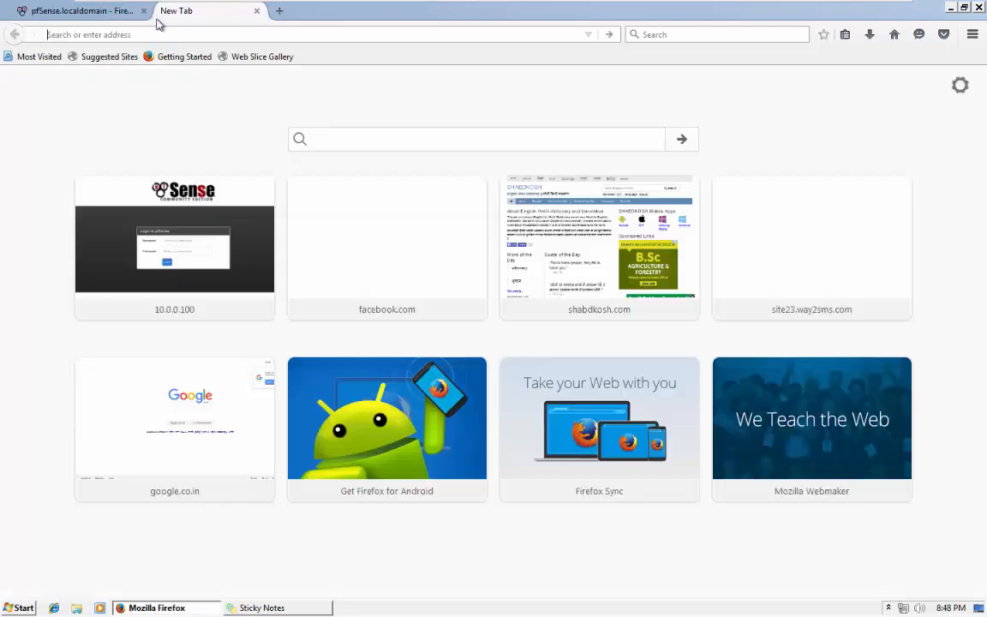
{"action": "left_click", "coordinate": [97, 15]}
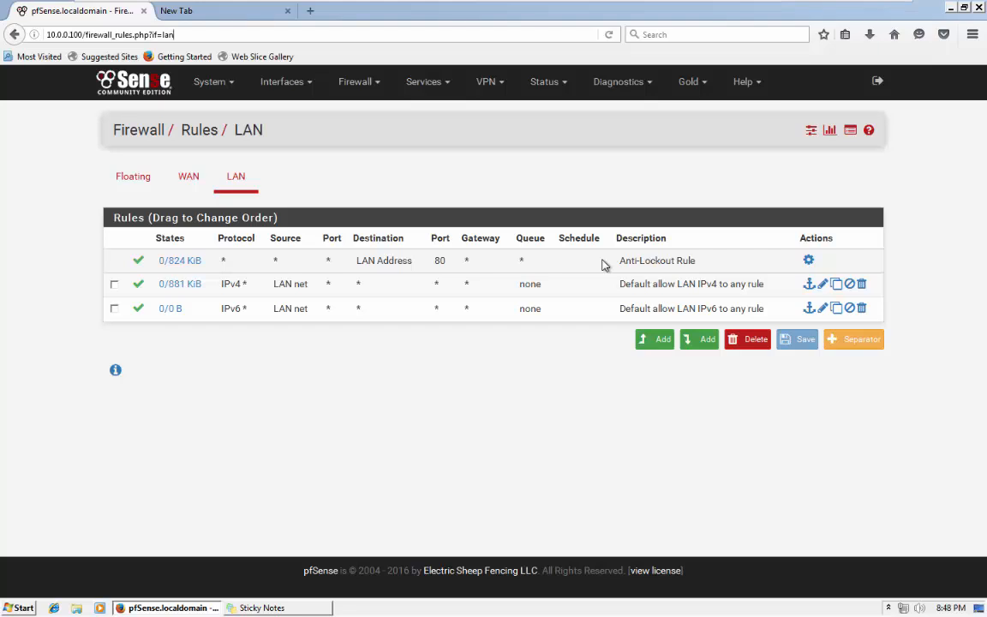
{"action": "left_click", "coordinate": [225, 288]}
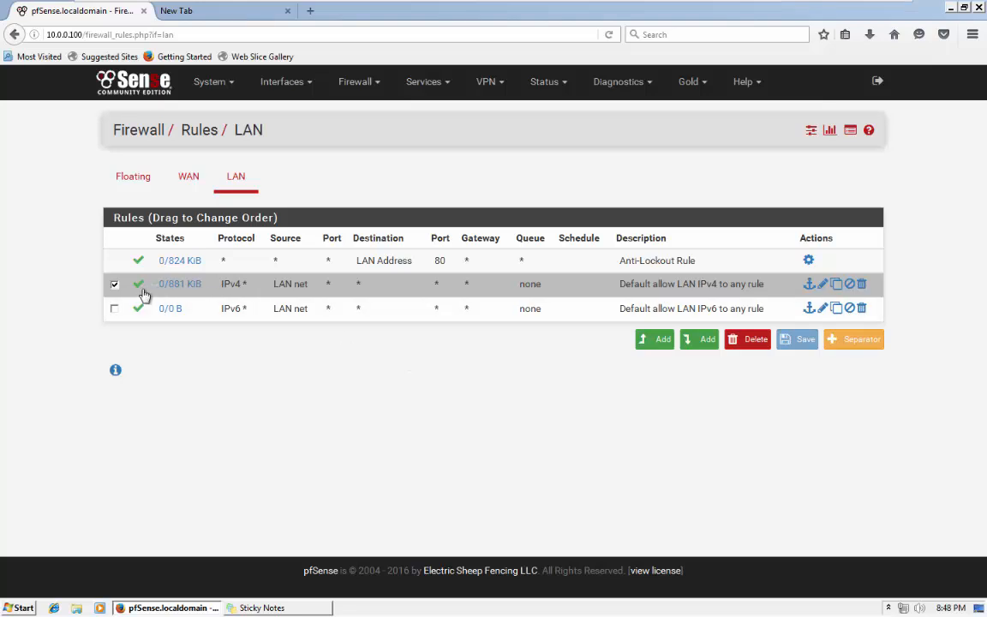
{"action": "mouse_move", "coordinate": [167, 284]}
Highlight the 80 http, 443 https and dns 53 lines in the sticky note, then return to the LAN rules.
{"action": "left_click", "coordinate": [262, 608]}
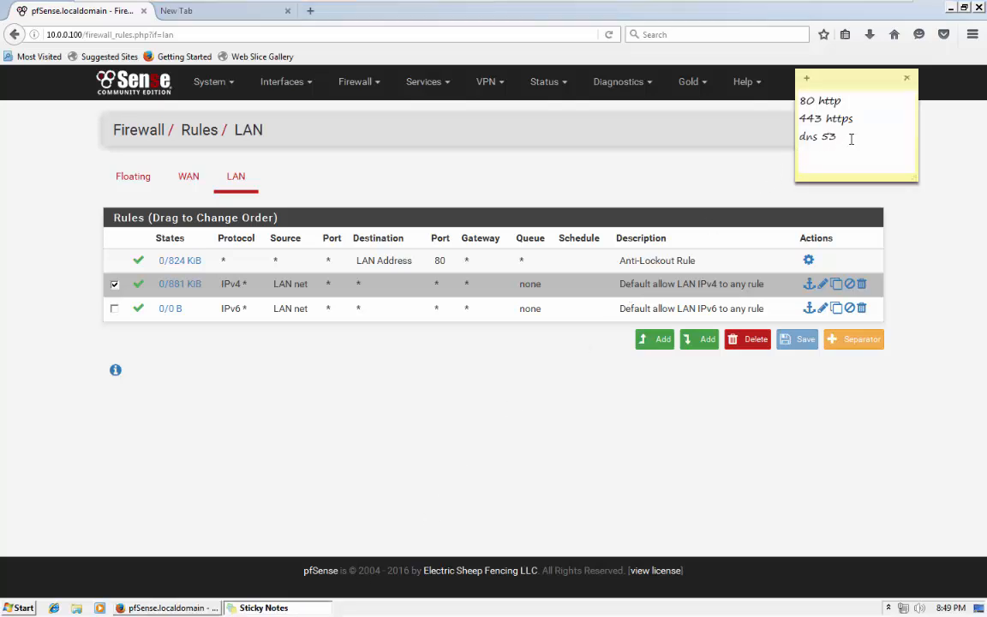
{"action": "left_click_drag", "start_coordinate": [851, 139], "coordinate": [798, 97]}
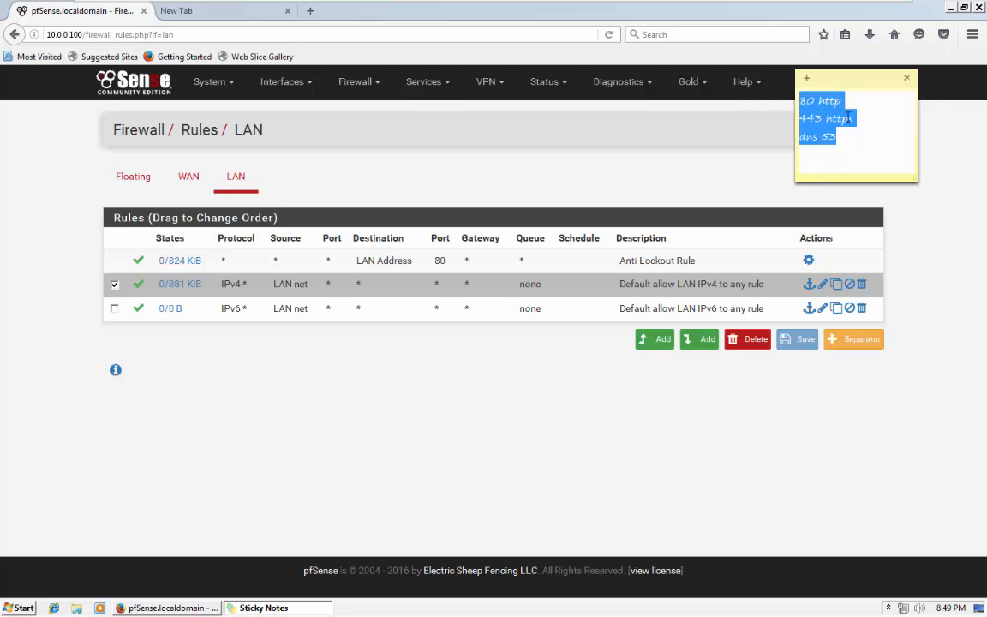
{"action": "left_click_drag", "start_coordinate": [837, 138], "coordinate": [830, 137]}
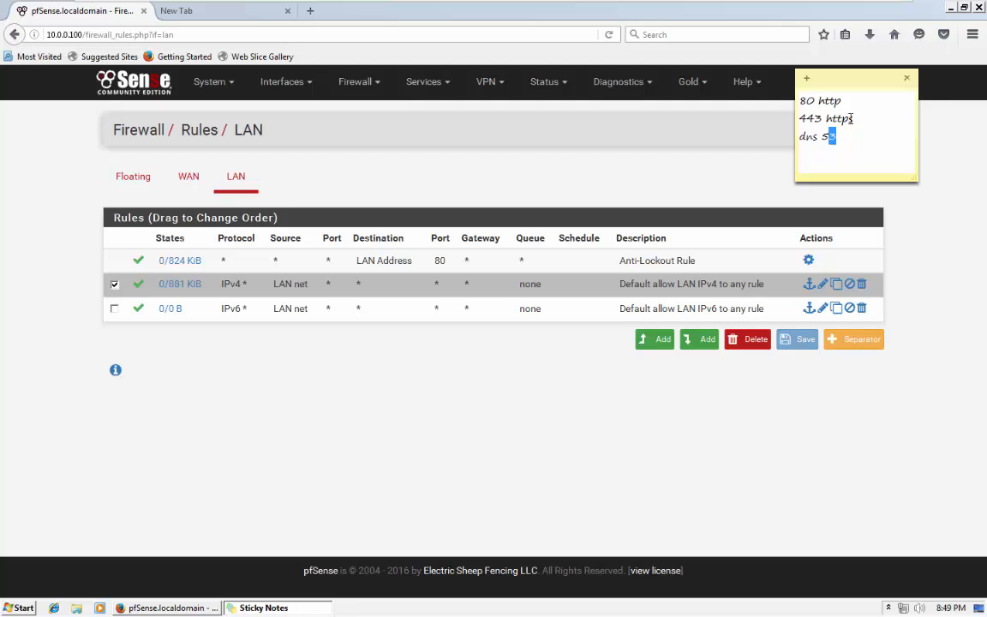
{"action": "left_click_drag", "start_coordinate": [845, 102], "coordinate": [795, 101]}
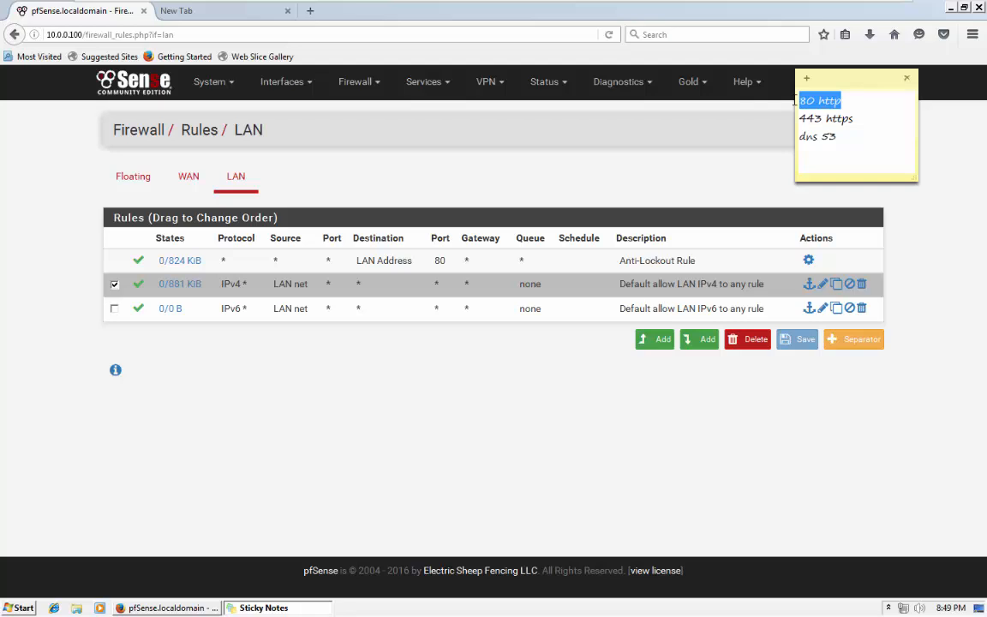
{"action": "left_click_drag", "start_coordinate": [854, 118], "coordinate": [799, 119]}
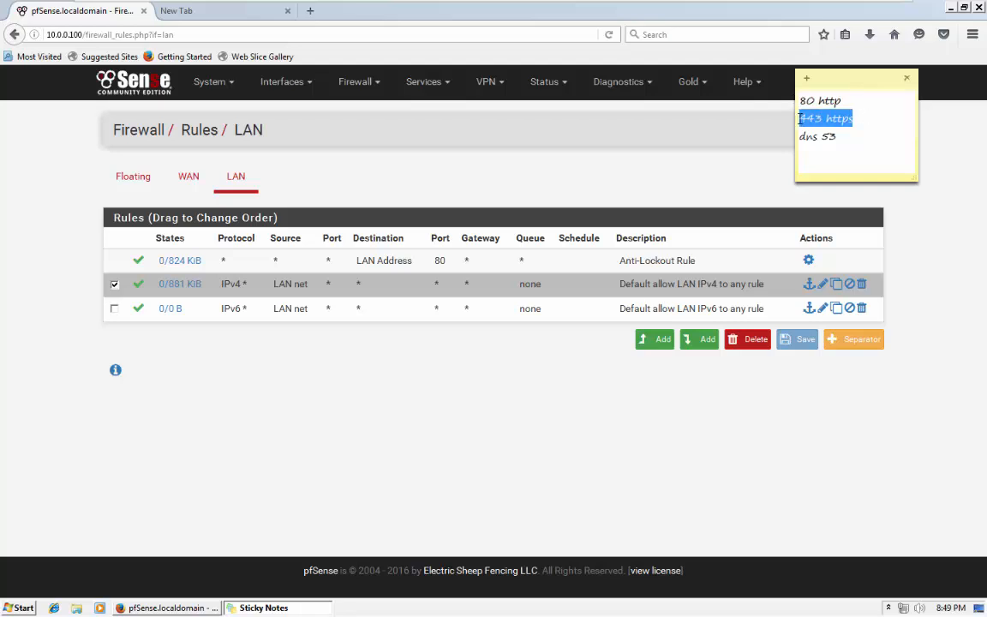
{"action": "left_click", "coordinate": [854, 132]}
{"action": "left_click_drag", "start_coordinate": [853, 132], "coordinate": [806, 127]}
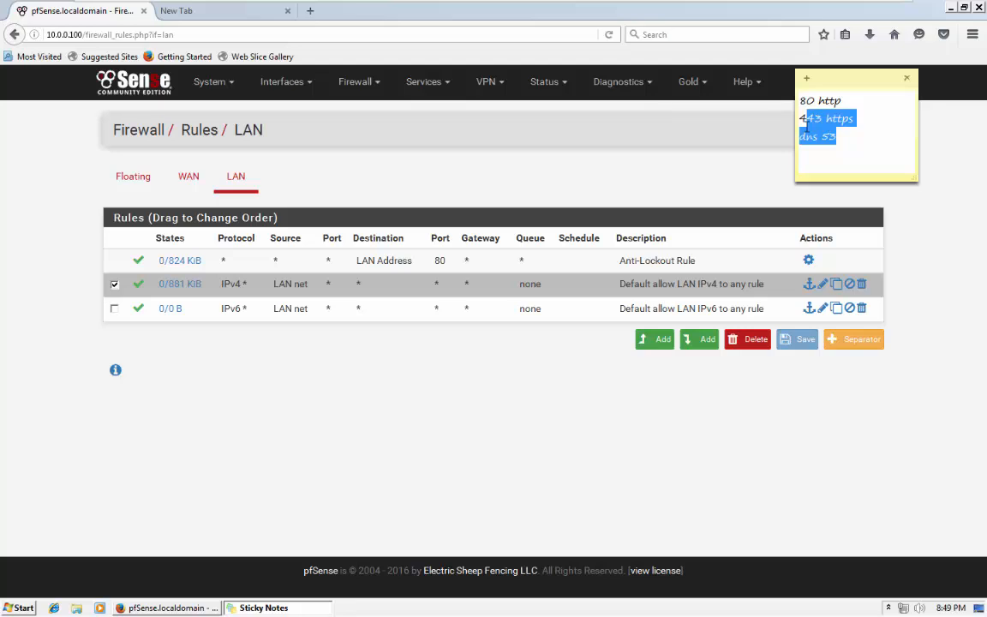
{"action": "left_click_drag", "start_coordinate": [807, 126], "coordinate": [787, 99]}
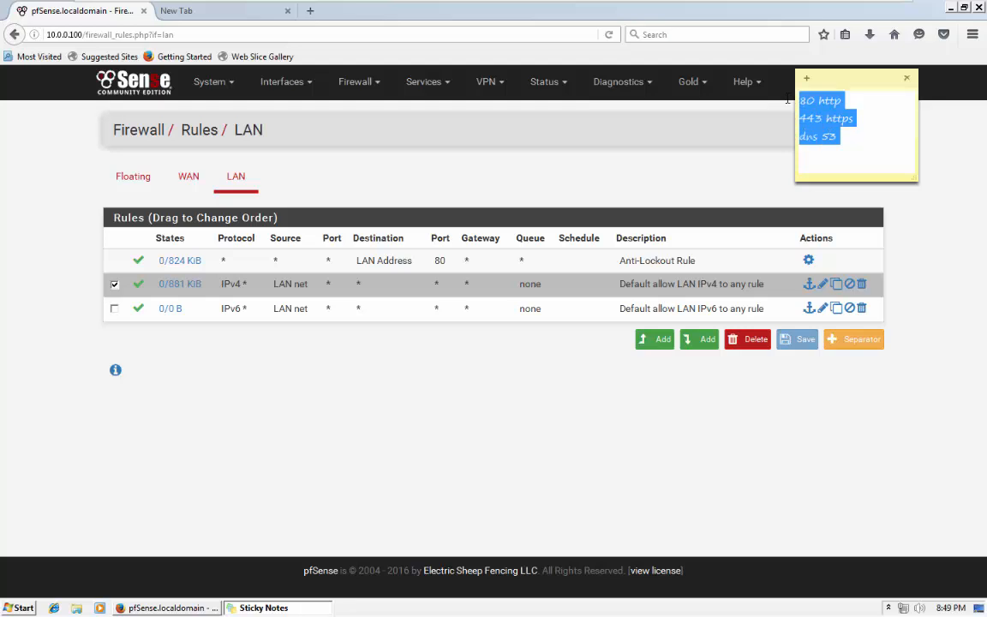
{"action": "left_click", "coordinate": [613, 178]}
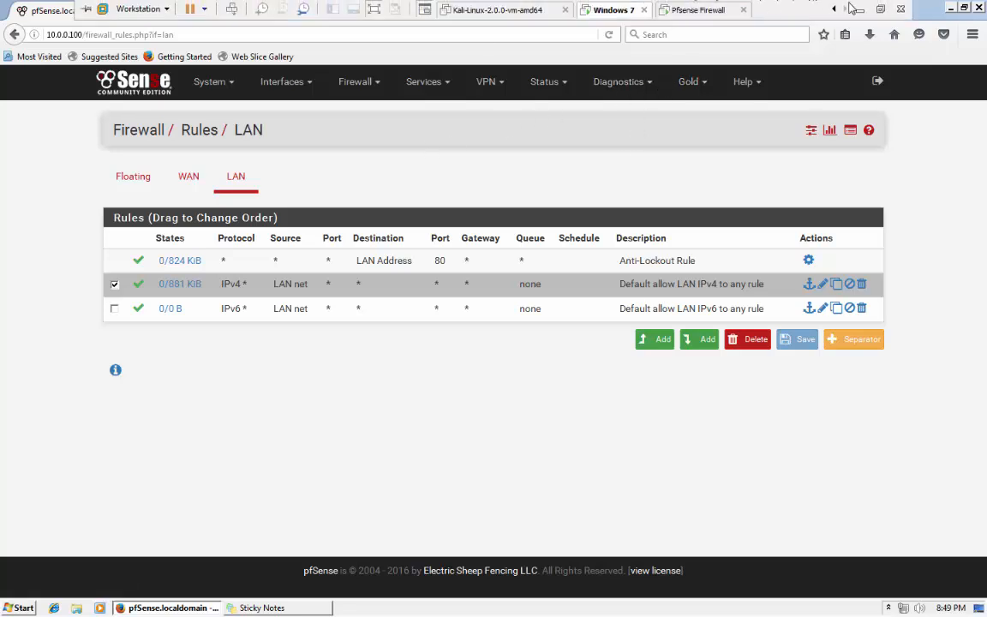
Minimize the VM and highlight the Hostonly LAN and bridged WAN labels on the diagram.
{"action": "left_click", "coordinate": [859, 6]}
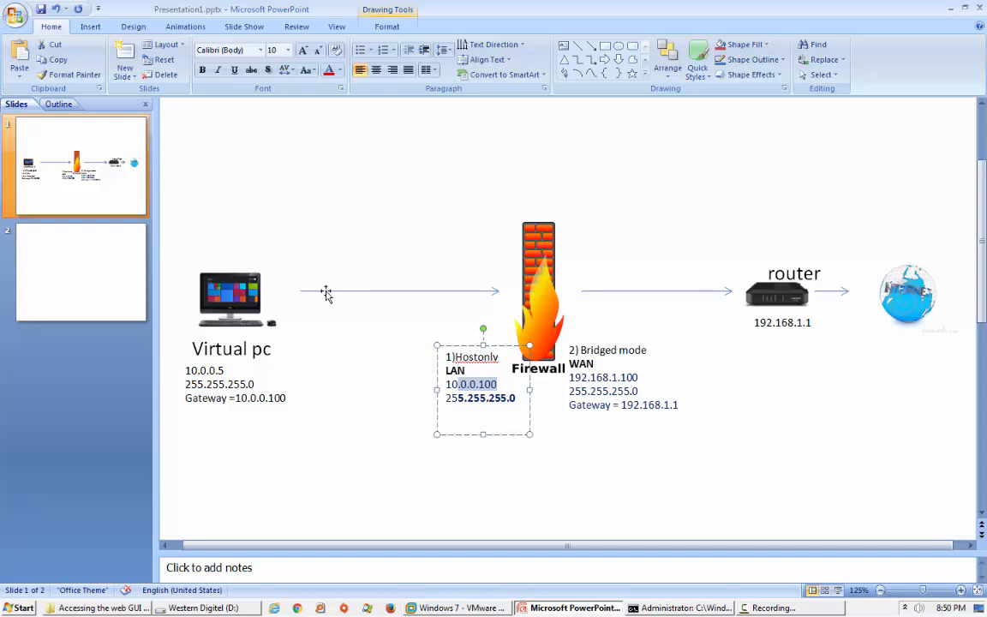
{"action": "mouse_move", "coordinate": [183, 125]}
{"action": "left_mouse_down"}
{"action": "mouse_move", "coordinate": [274, 198]}
{"action": "mouse_move", "coordinate": [446, 506]}
{"action": "left_mouse_up"}
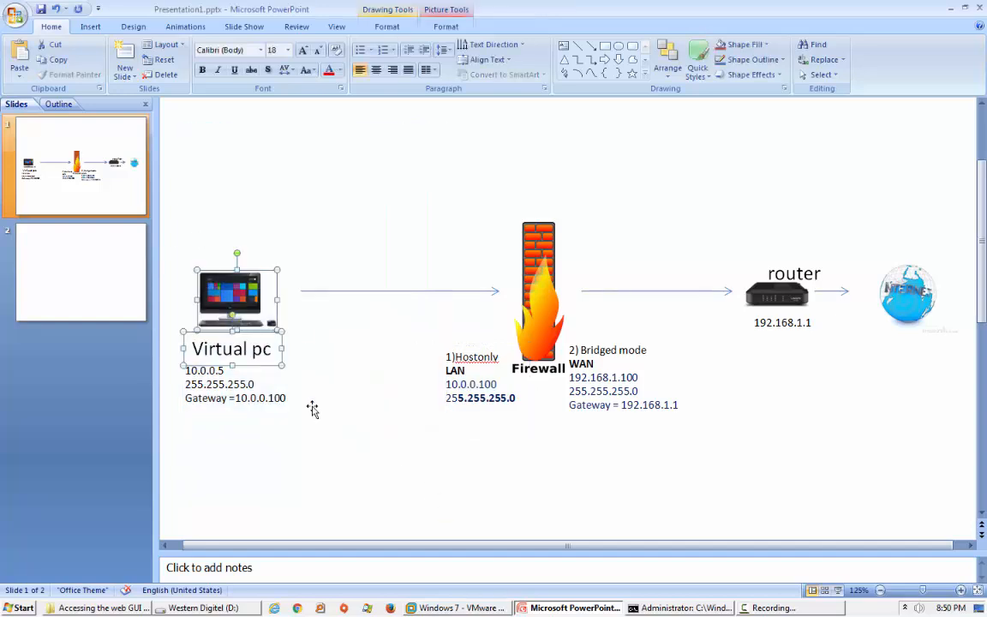
{"action": "left_click", "coordinate": [408, 419]}
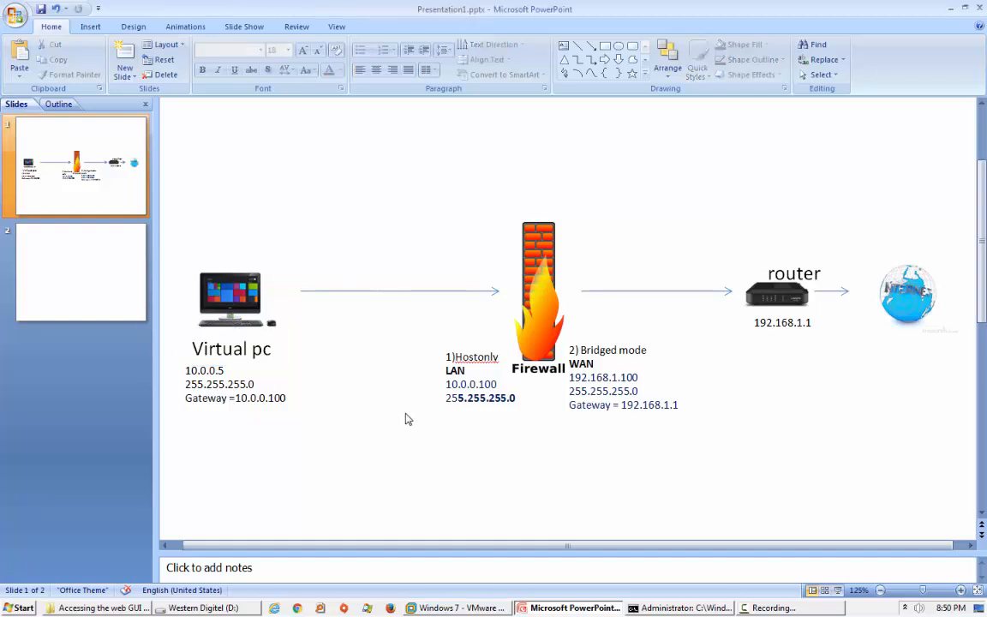
{"action": "left_click", "coordinate": [232, 300]}
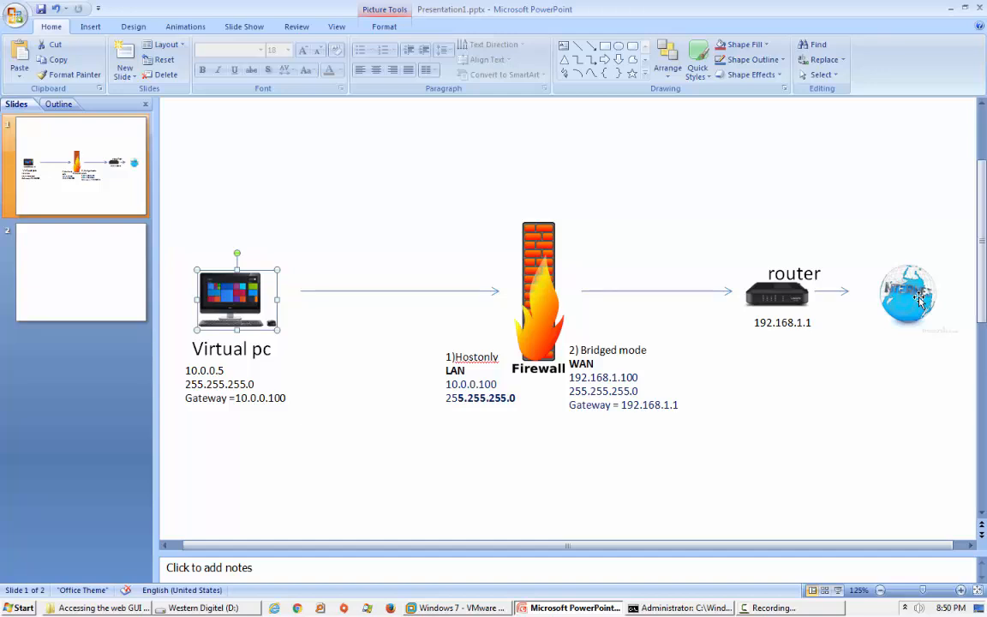
{"action": "left_click_drag", "start_coordinate": [497, 385], "coordinate": [448, 358]}
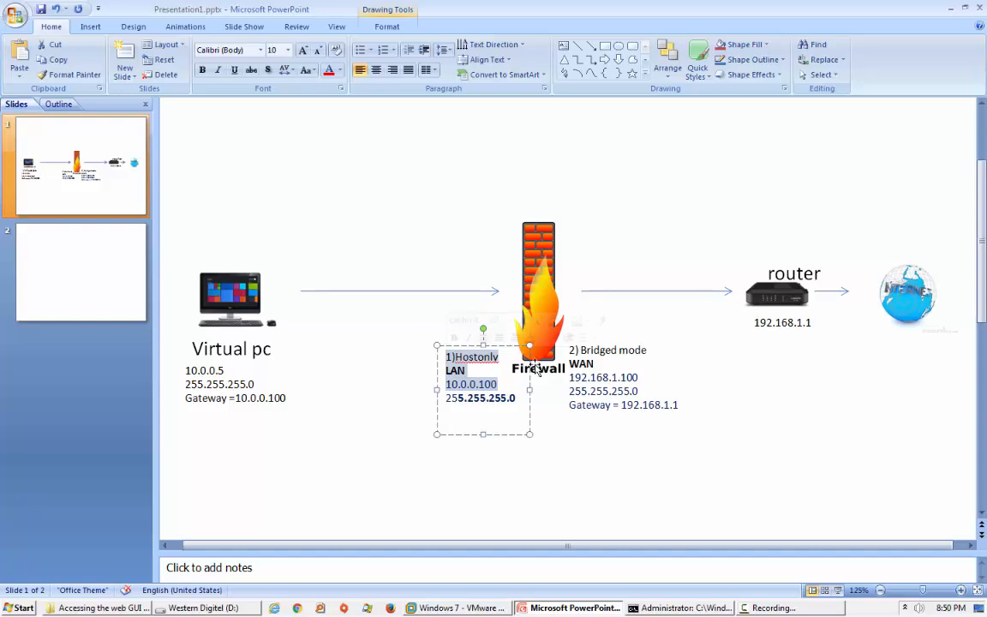
{"action": "left_click_drag", "start_coordinate": [587, 365], "coordinate": [614, 364]}
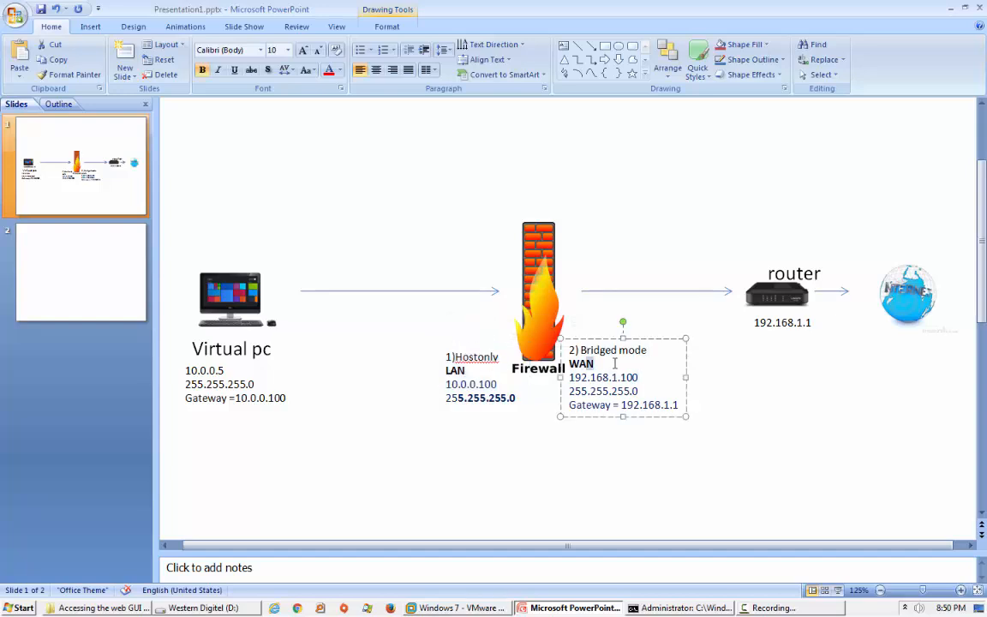
{"action": "left_click", "coordinate": [479, 370]}
{"action": "left_click_drag", "start_coordinate": [478, 370], "coordinate": [434, 363]}
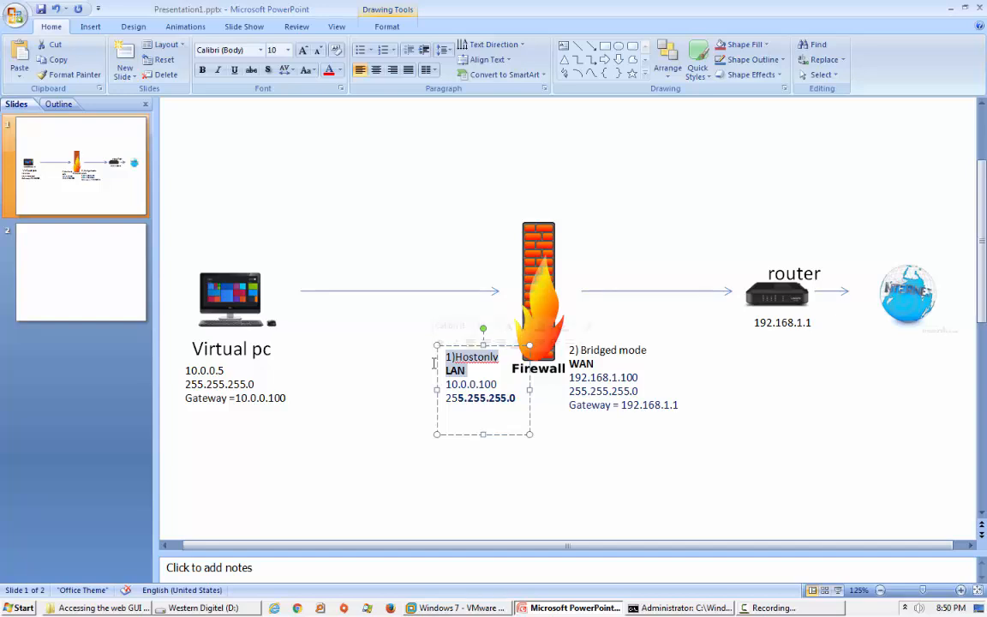
Highlight the WAN address, mask and gateway plus host-only addressing, then return to the pfSense VM.
{"action": "left_click", "coordinate": [926, 315]}
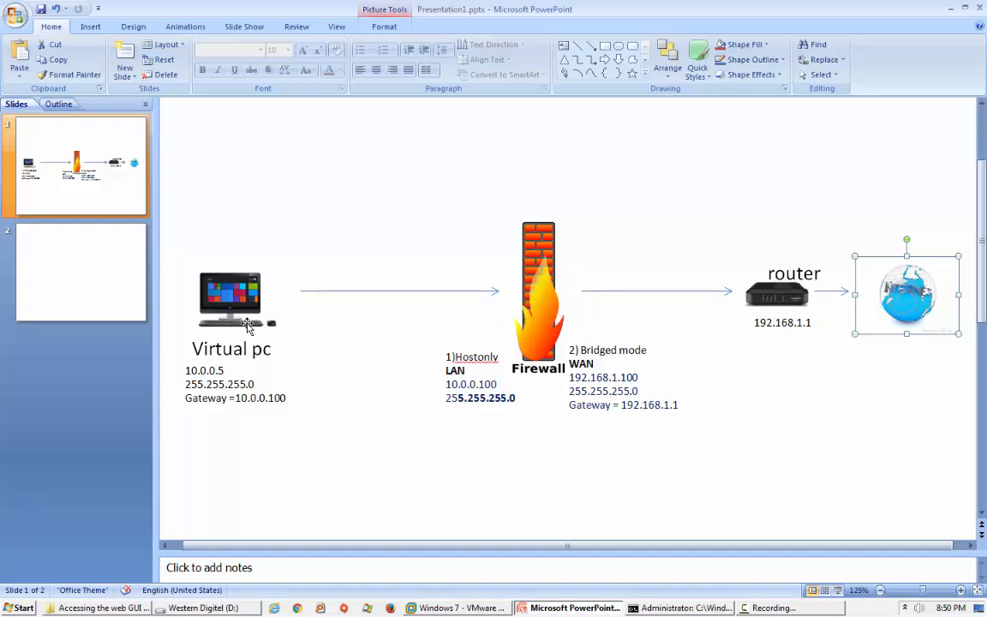
{"action": "left_click_drag", "start_coordinate": [638, 396], "coordinate": [565, 353]}
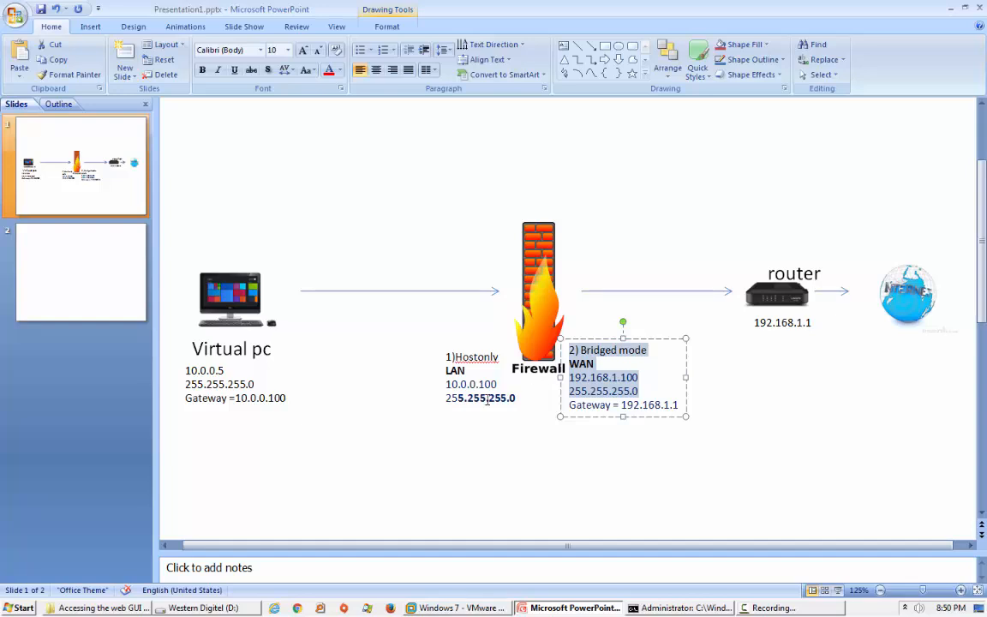
{"action": "left_click_drag", "start_coordinate": [514, 400], "coordinate": [424, 345]}
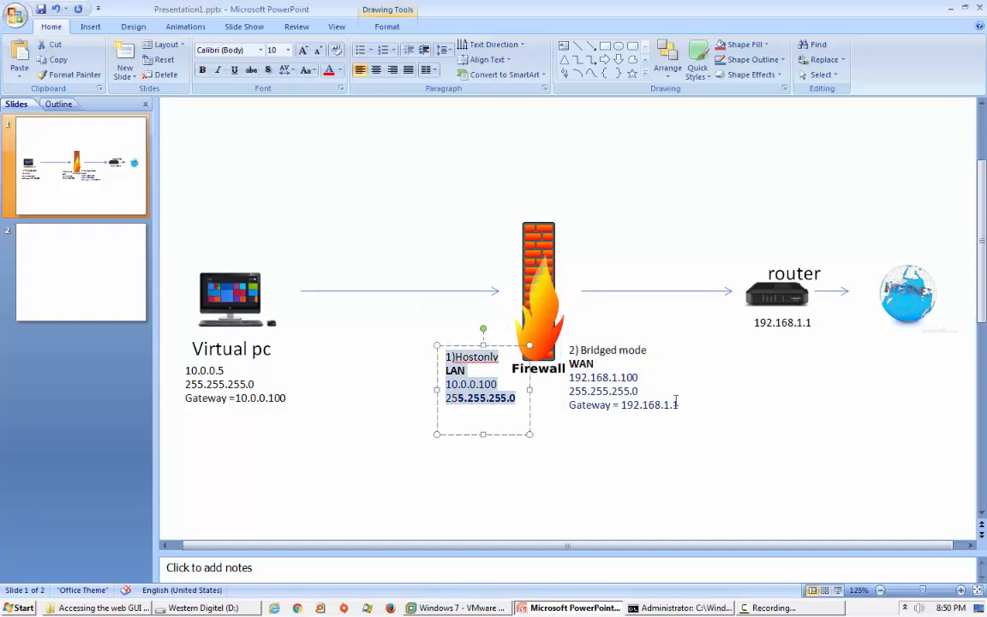
{"action": "left_click_drag", "start_coordinate": [679, 404], "coordinate": [579, 358]}
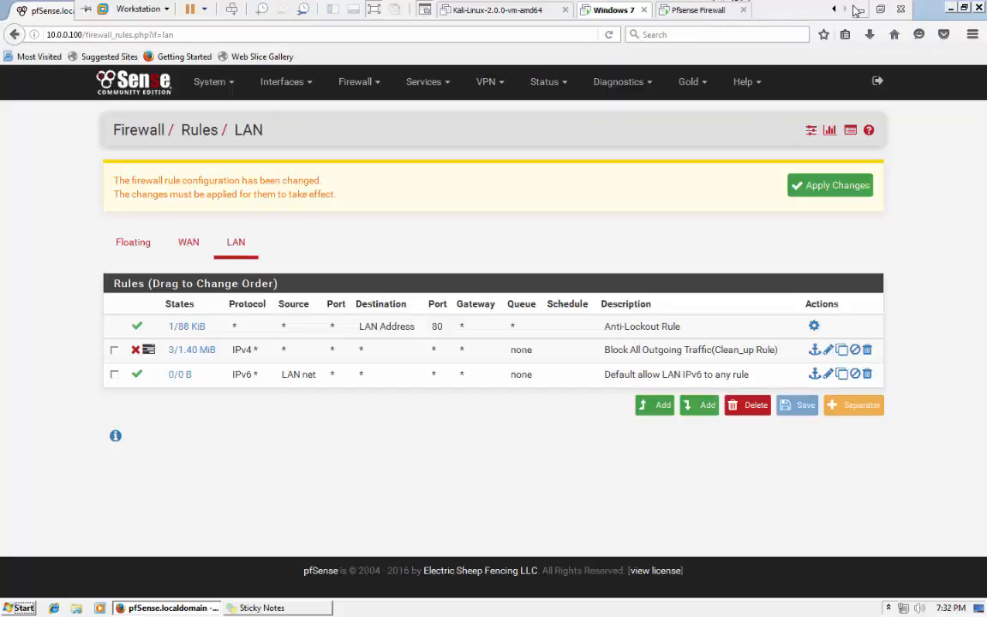
{"action": "left_click", "coordinate": [855, 11]}
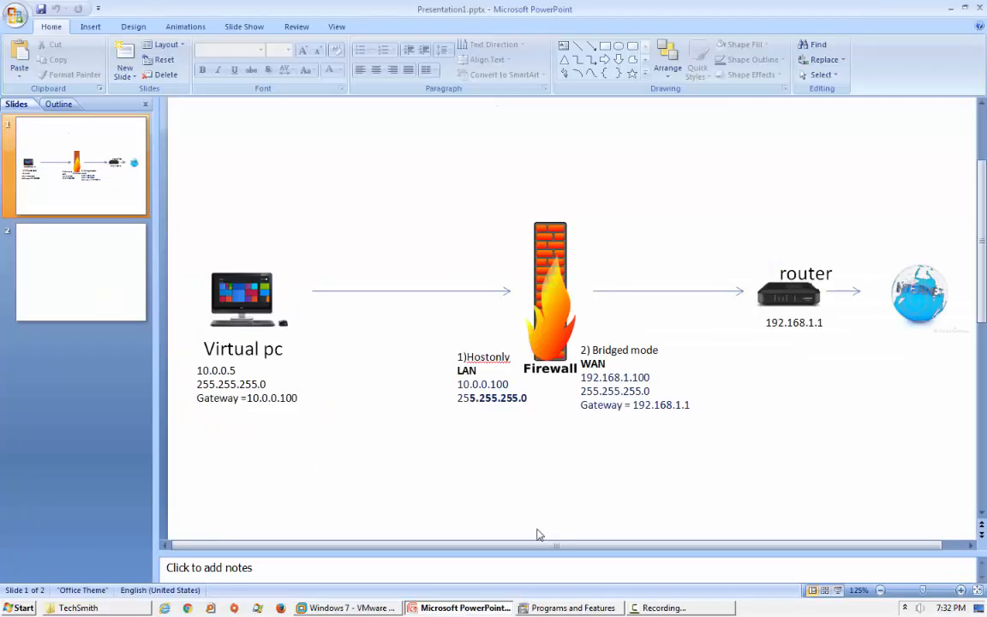
{"action": "left_click", "coordinate": [550, 609]}
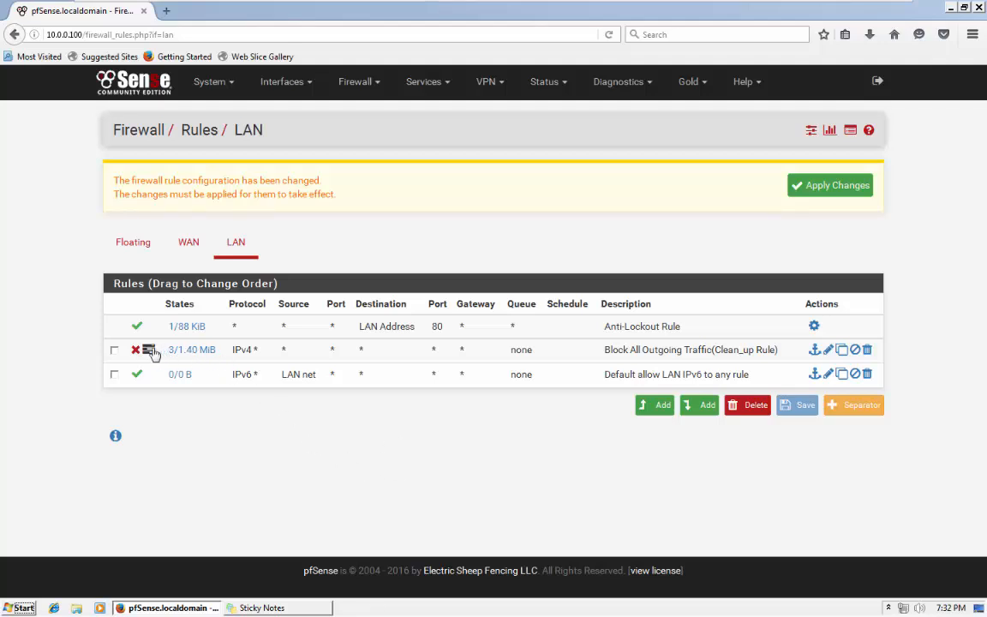
Edit and save the Block All Outgoing Traffic (Clean_up Rule), then apply the changes.
{"action": "left_click", "coordinate": [828, 351]}
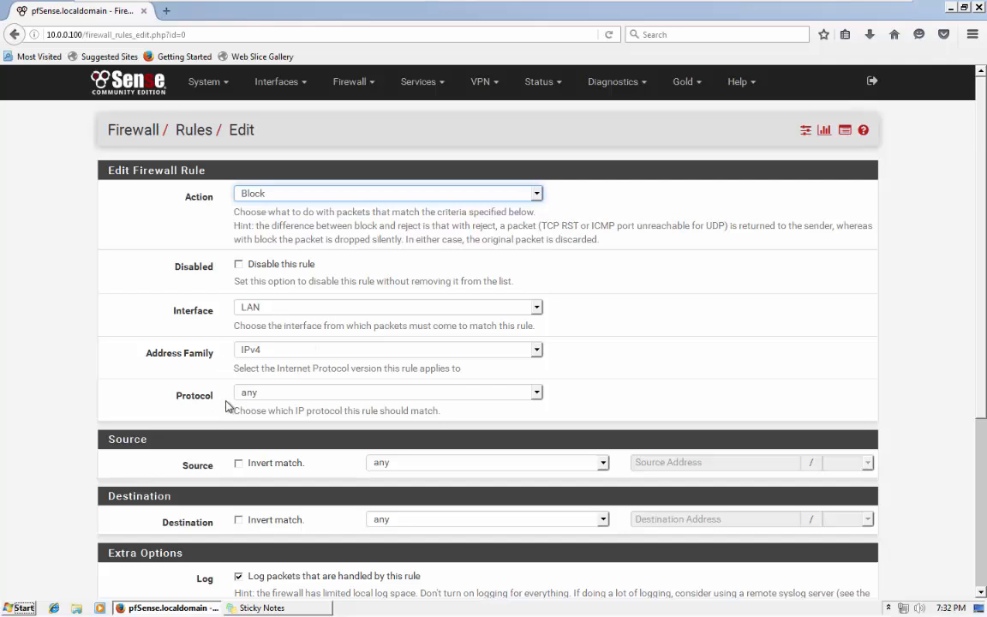
{"action": "scroll", "coordinate": [306, 408], "scroll_direction": "down", "scroll_amount": 2}
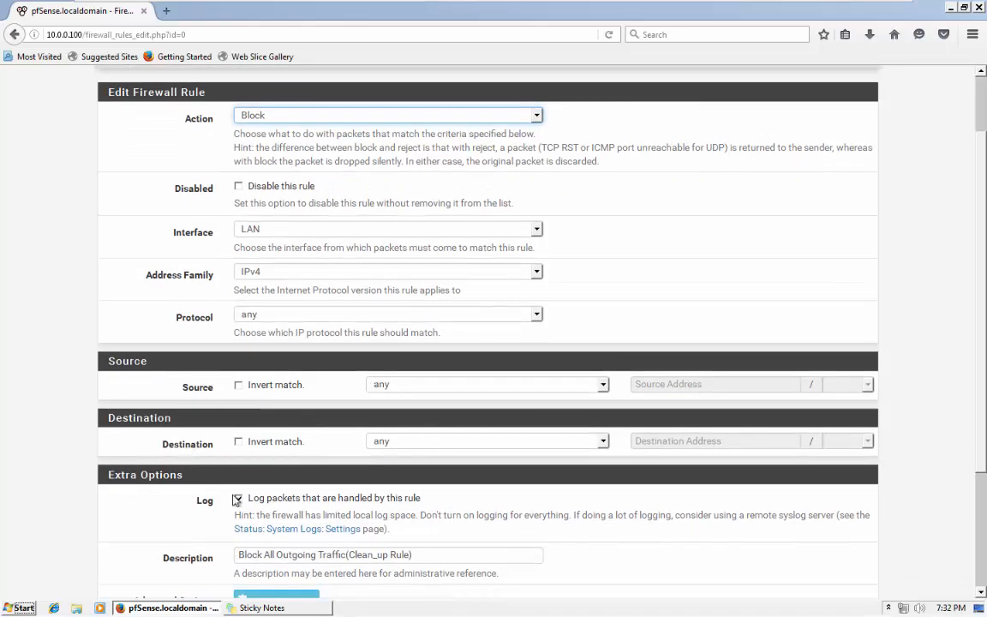
{"action": "scroll", "coordinate": [257, 488], "scroll_direction": "down", "scroll_amount": 2}
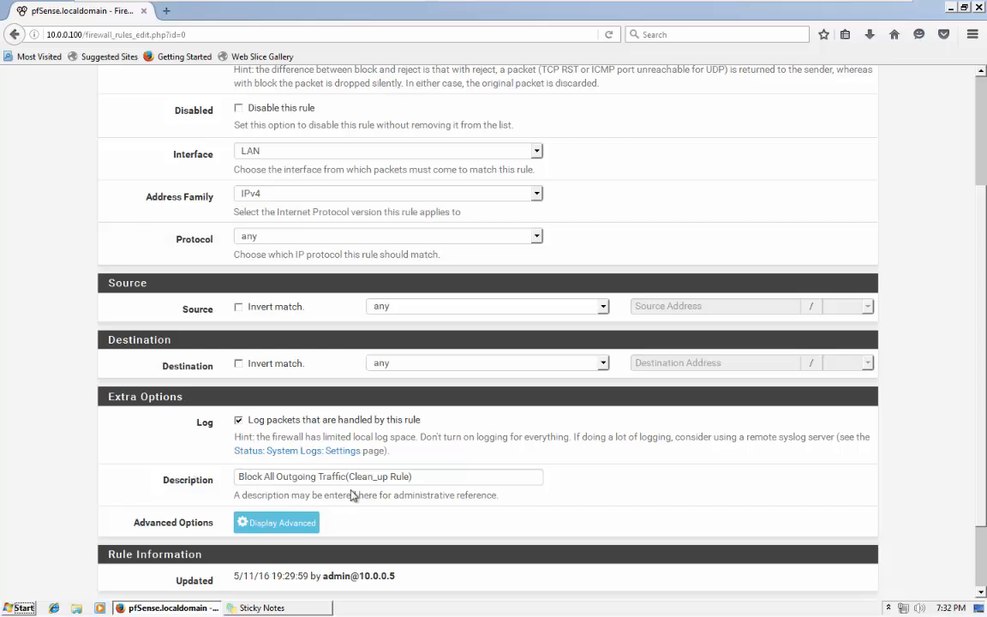
{"action": "scroll", "coordinate": [353, 495], "scroll_direction": "down", "scroll_amount": 2}
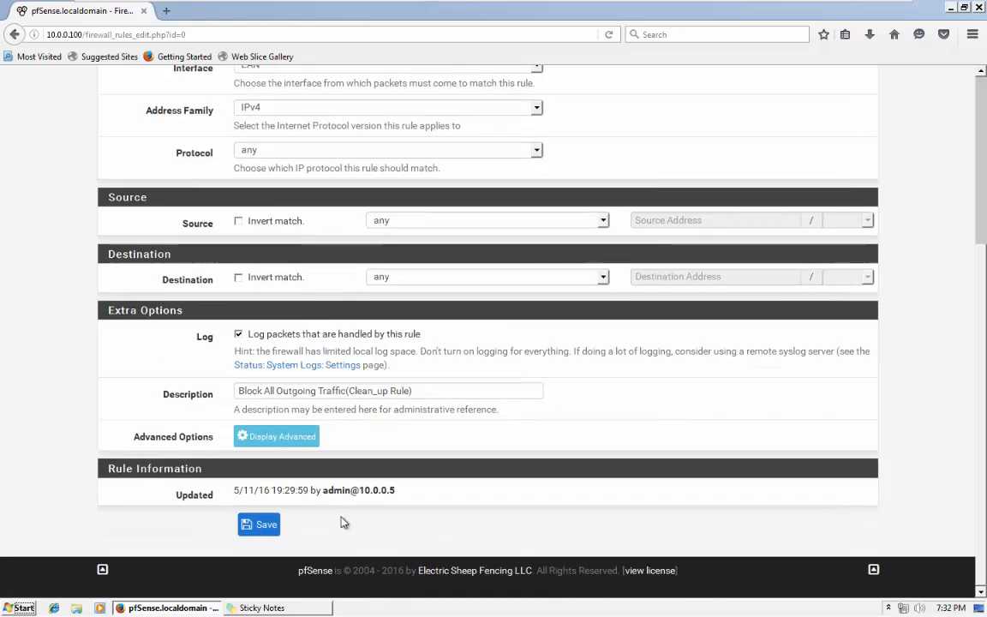
{"action": "left_click", "coordinate": [273, 524]}
{"action": "left_click", "coordinate": [812, 186]}
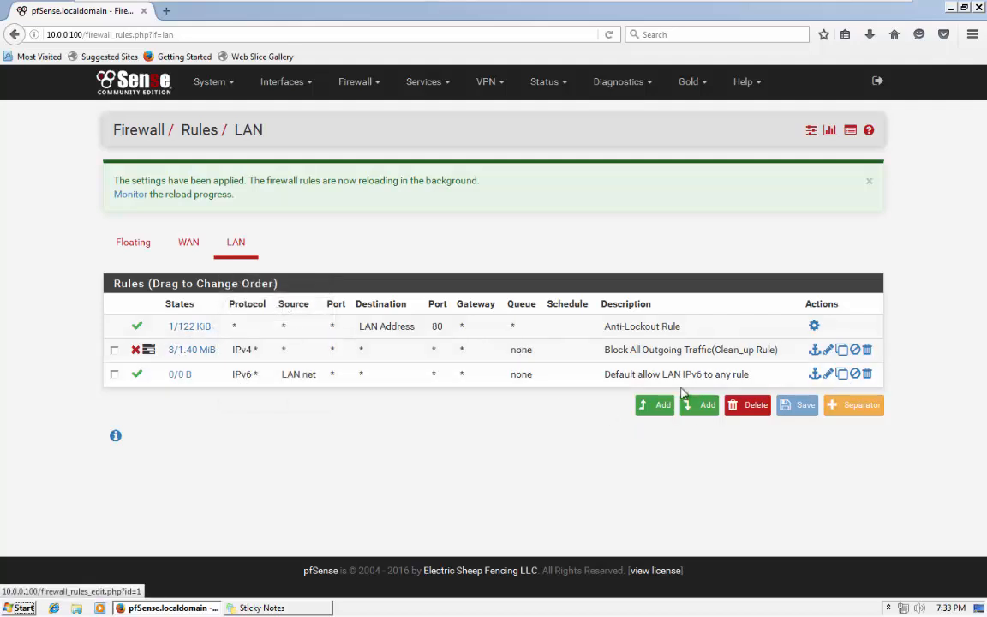
Start a new LAN rule, check the noted ports, and set protocol TCP/UDP with source LAN net.
{"action": "left_click", "coordinate": [657, 404]}
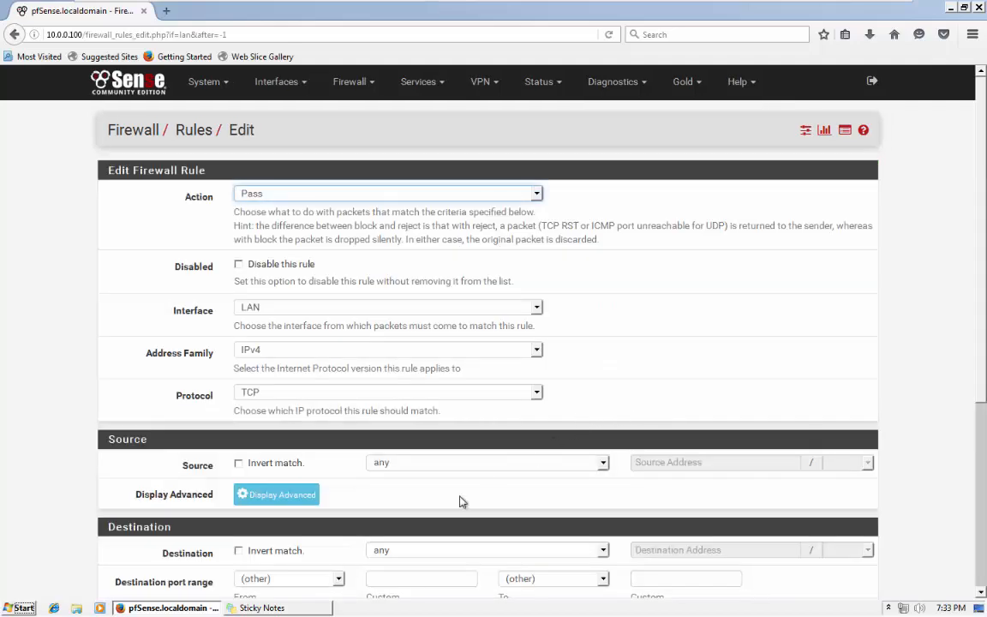
{"action": "left_click", "coordinate": [280, 610]}
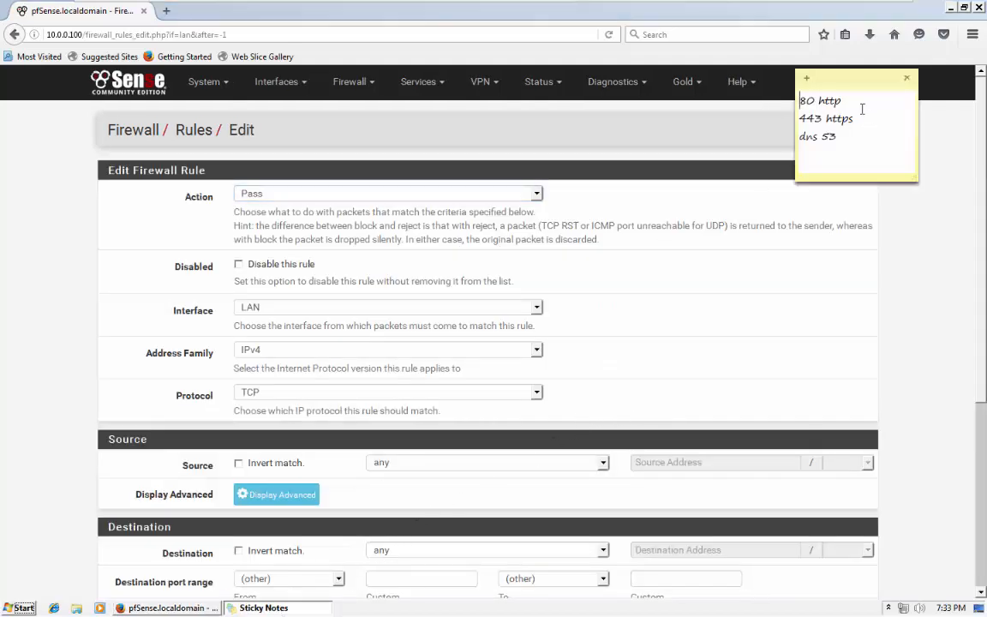
{"action": "left_click_drag", "start_coordinate": [829, 101], "coordinate": [799, 103]}
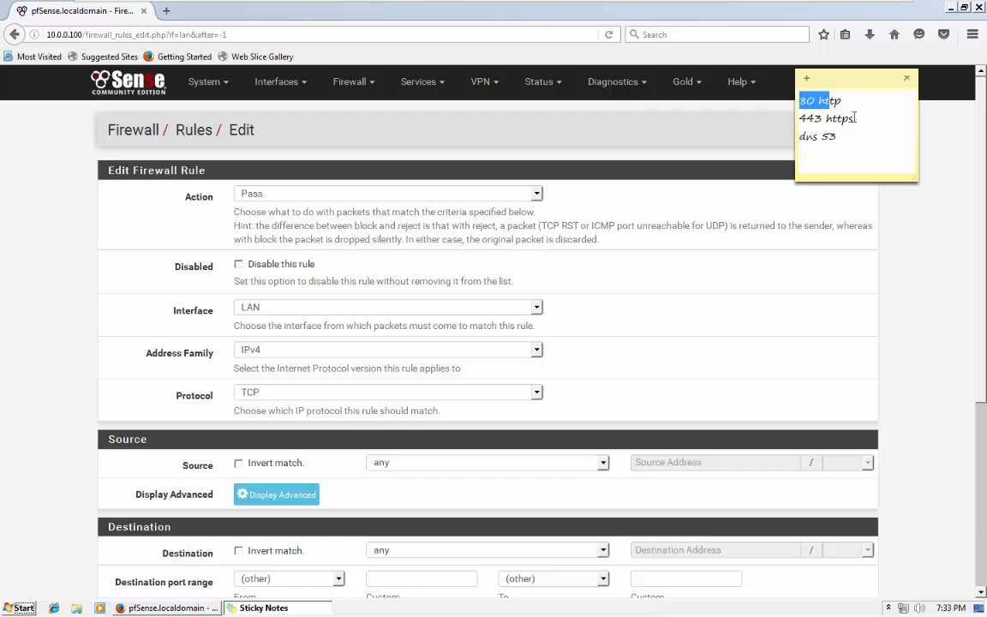
{"action": "left_click_drag", "start_coordinate": [854, 119], "coordinate": [799, 136]}
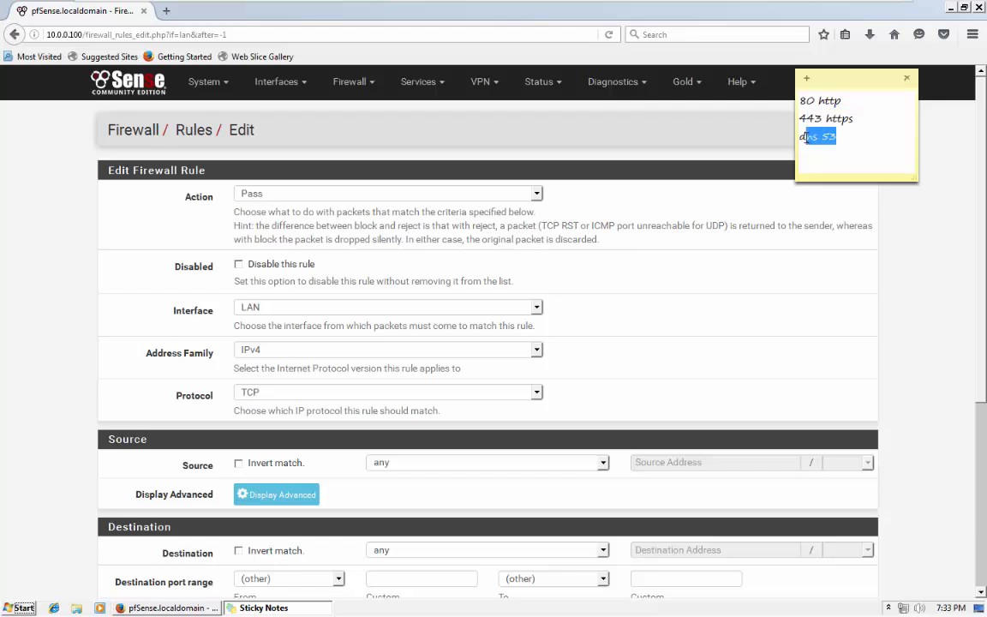
{"action": "left_click", "coordinate": [47, 296]}
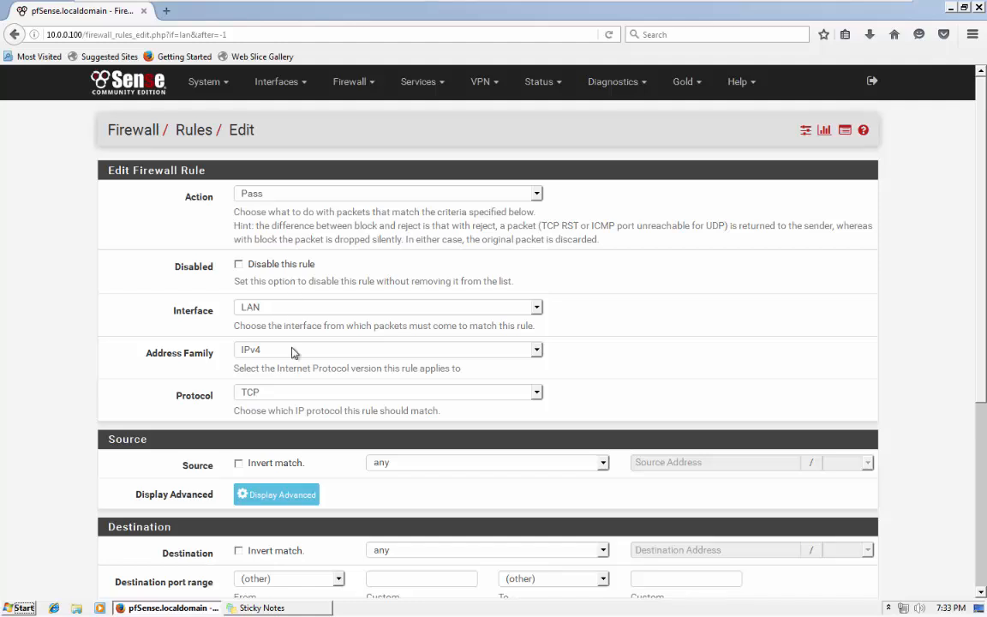
{"action": "left_click", "coordinate": [279, 393]}
{"action": "left_click", "coordinate": [260, 429]}
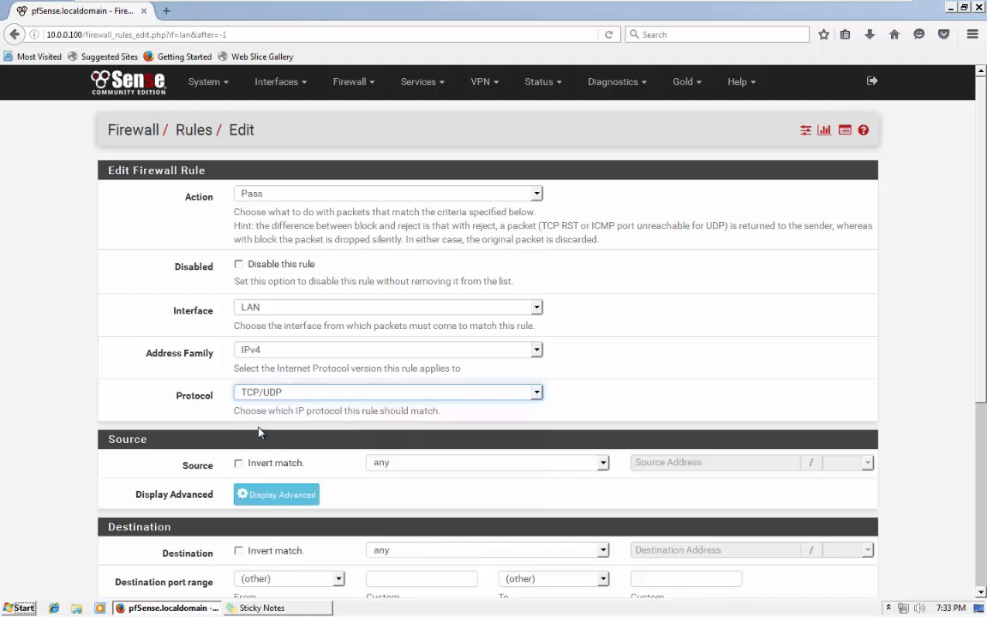
{"action": "scroll", "coordinate": [45, 400], "scroll_direction": "down", "scroll_amount": 5}
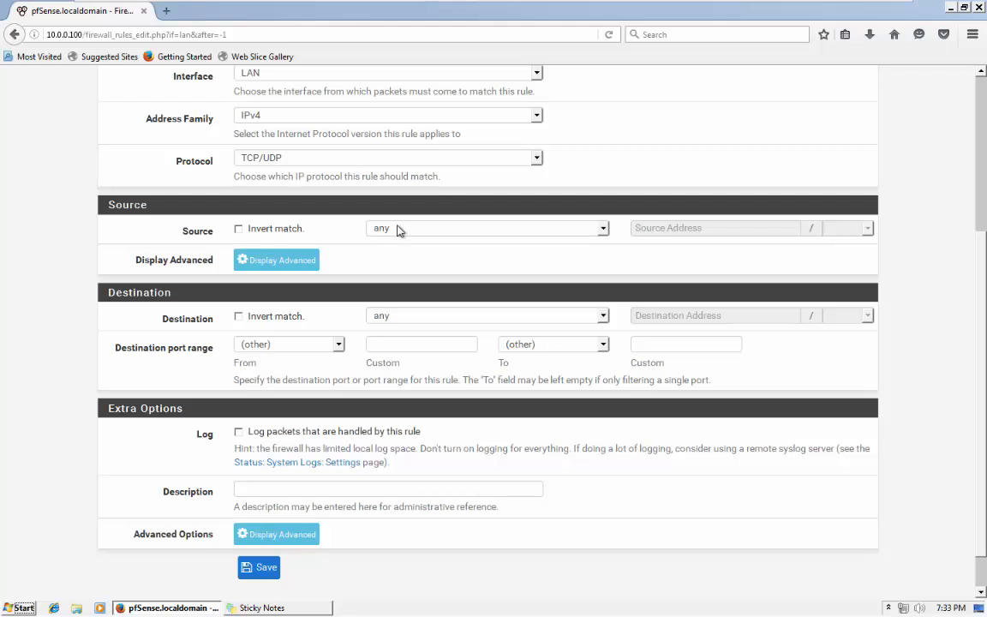
{"action": "left_click", "coordinate": [397, 229]}
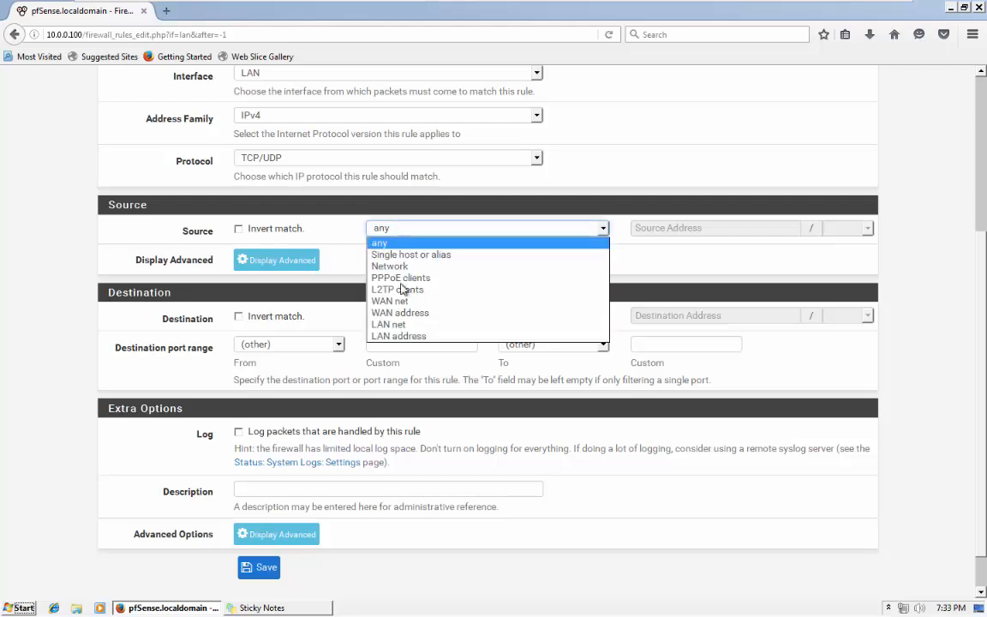
{"action": "left_click", "coordinate": [385, 327]}
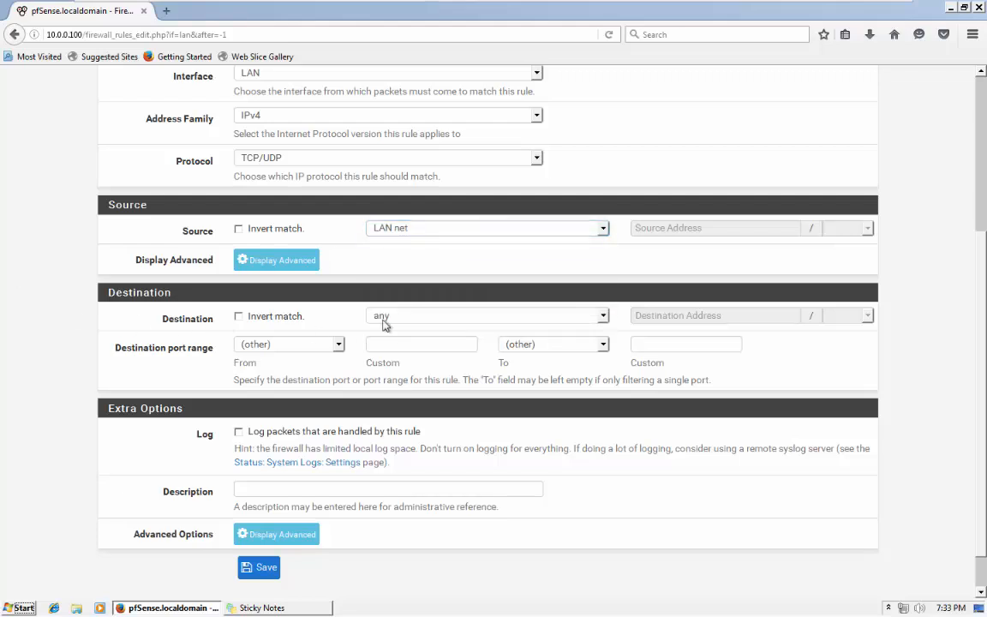
Set the destination port to HTTP (80), describe it 'Allow HTTP traffic', and save.
{"action": "left_click", "coordinate": [287, 345]}
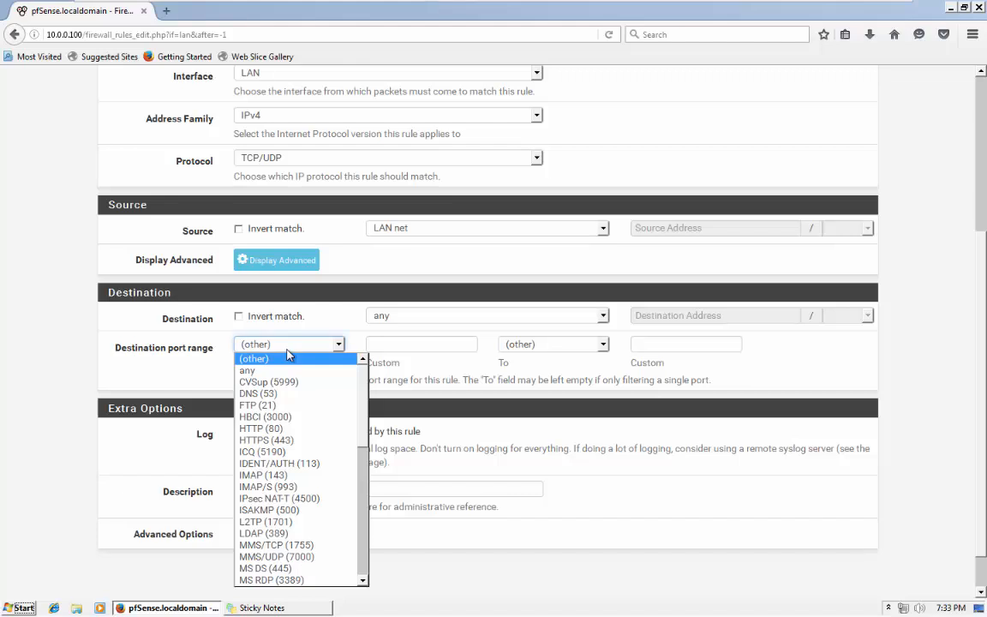
{"action": "left_click", "coordinate": [249, 370]}
{"action": "left_click", "coordinate": [273, 344]}
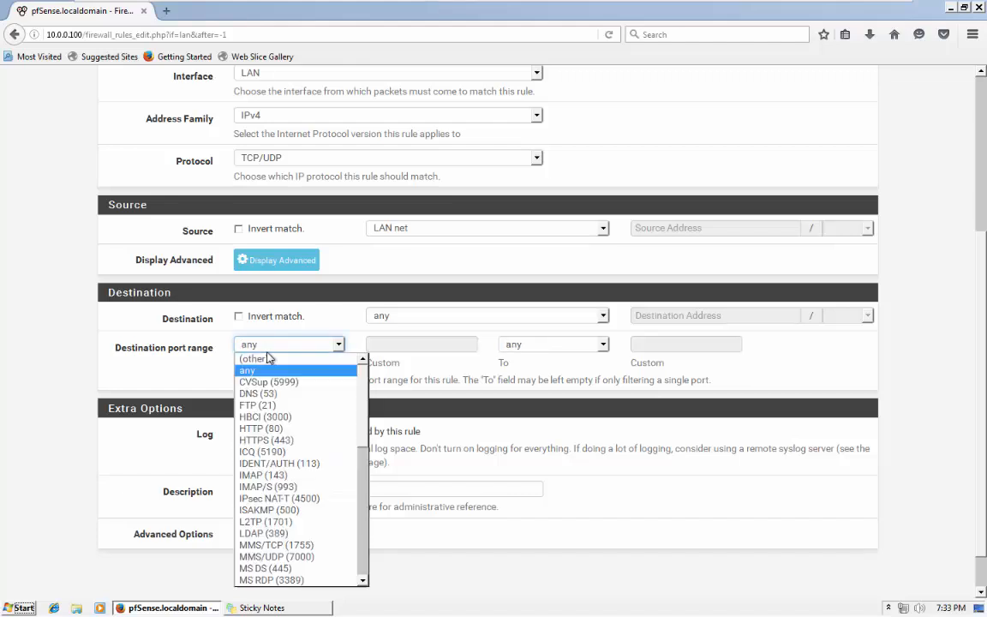
{"action": "left_click", "coordinate": [263, 429]}
{"action": "left_click", "coordinate": [552, 344]}
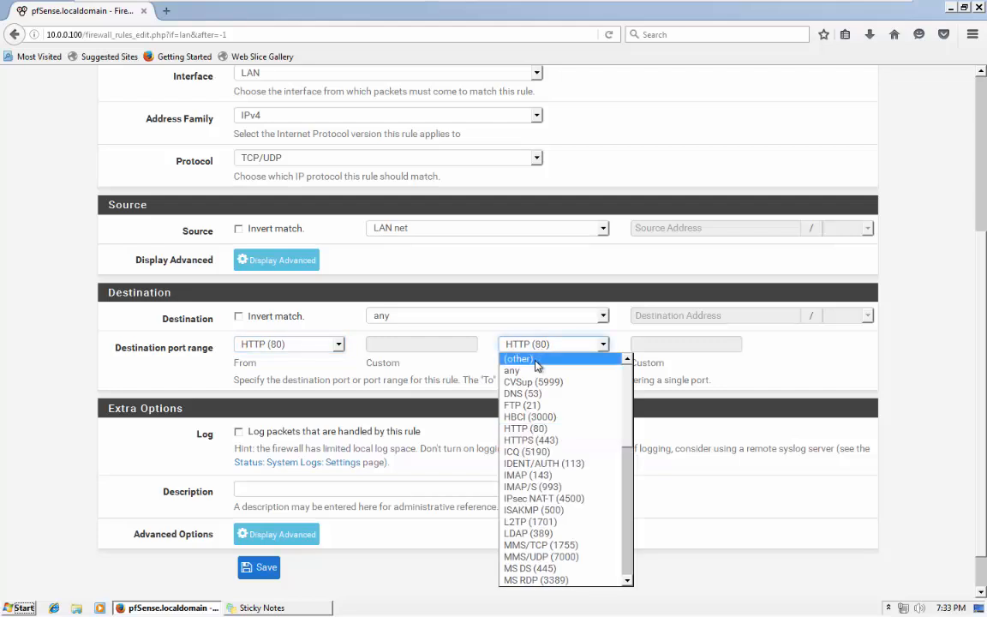
{"action": "left_click", "coordinate": [531, 358]}
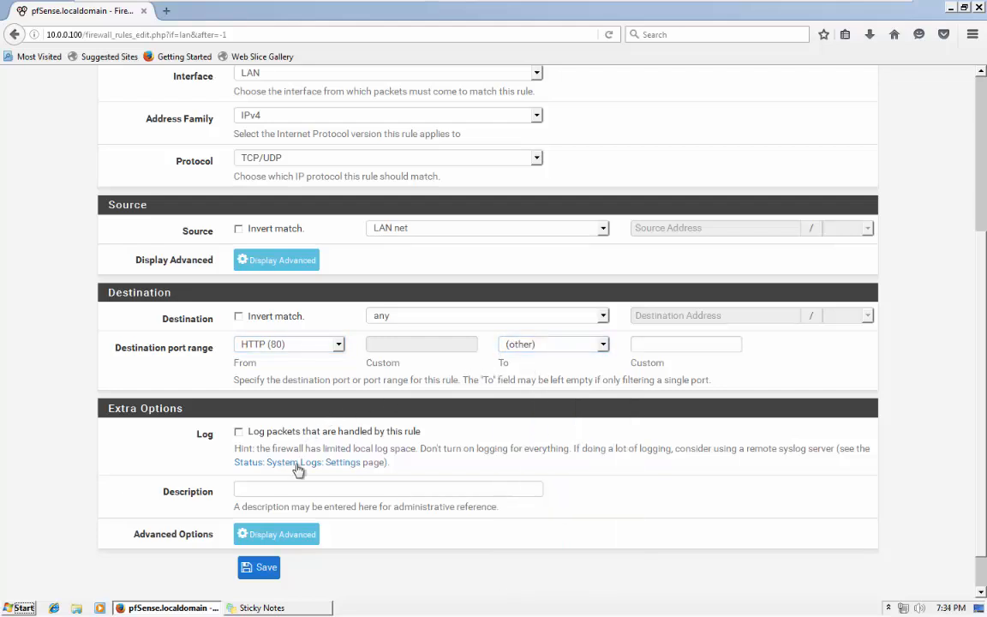
{"action": "left_click", "coordinate": [289, 487]}
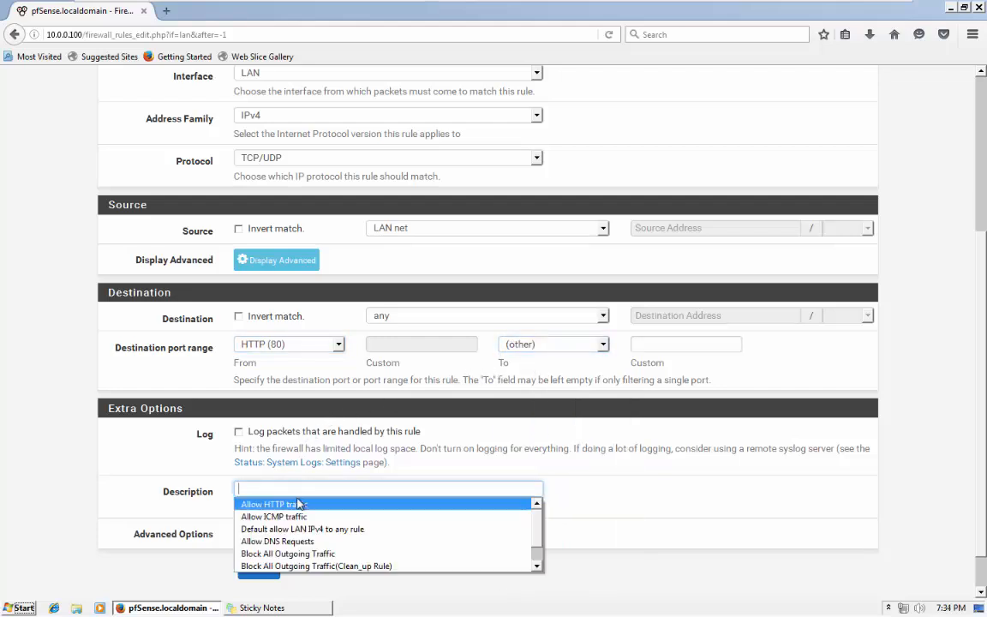
{"action": "left_click", "coordinate": [300, 506]}
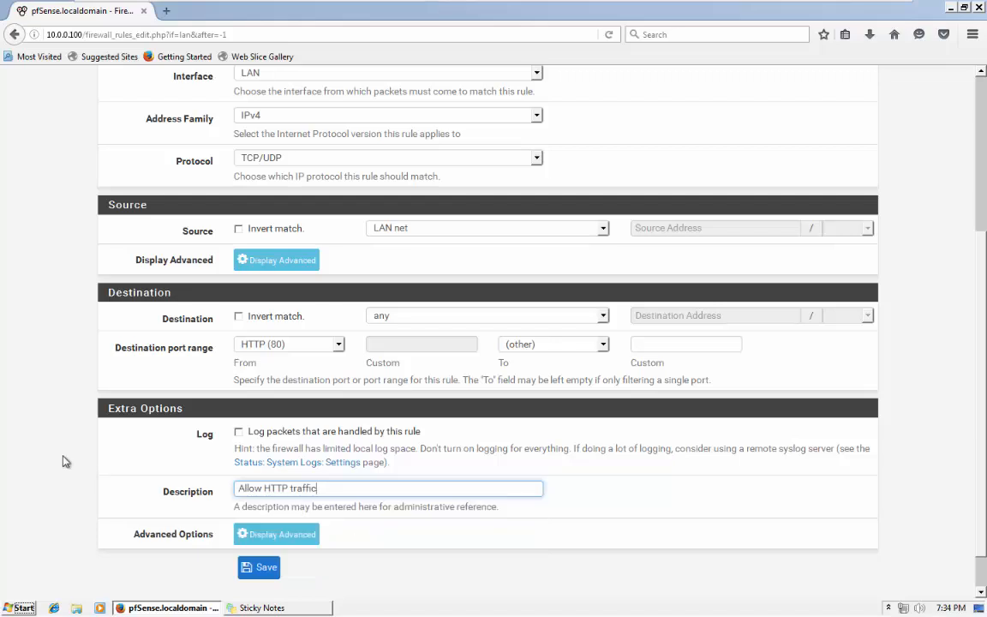
{"action": "scroll", "coordinate": [65, 463], "scroll_direction": "down", "scroll_amount": 1}
{"action": "left_click", "coordinate": [271, 529]}
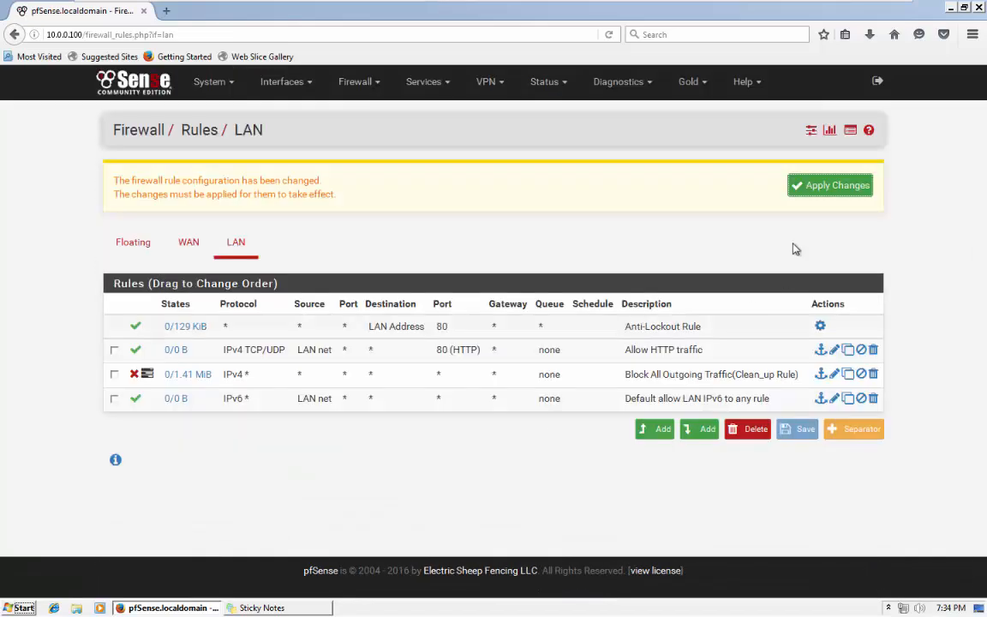
Apply the HTTP rule and reload the expired LAN rules list.
{"action": "left_click", "coordinate": [810, 189]}
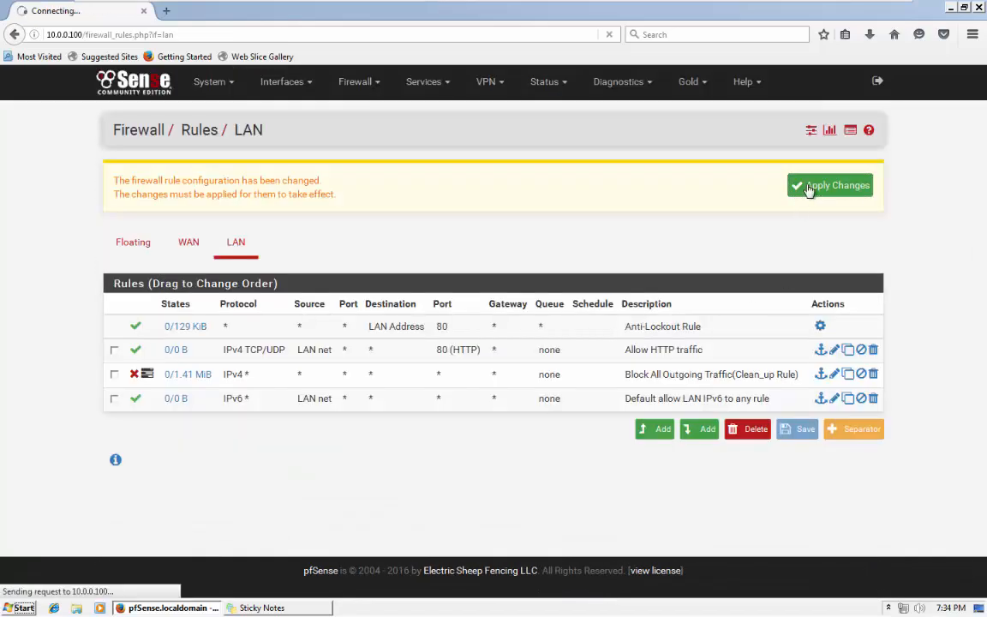
{"action": "left_click", "coordinate": [655, 429]}
{"action": "left_click", "coordinate": [14, 34]}
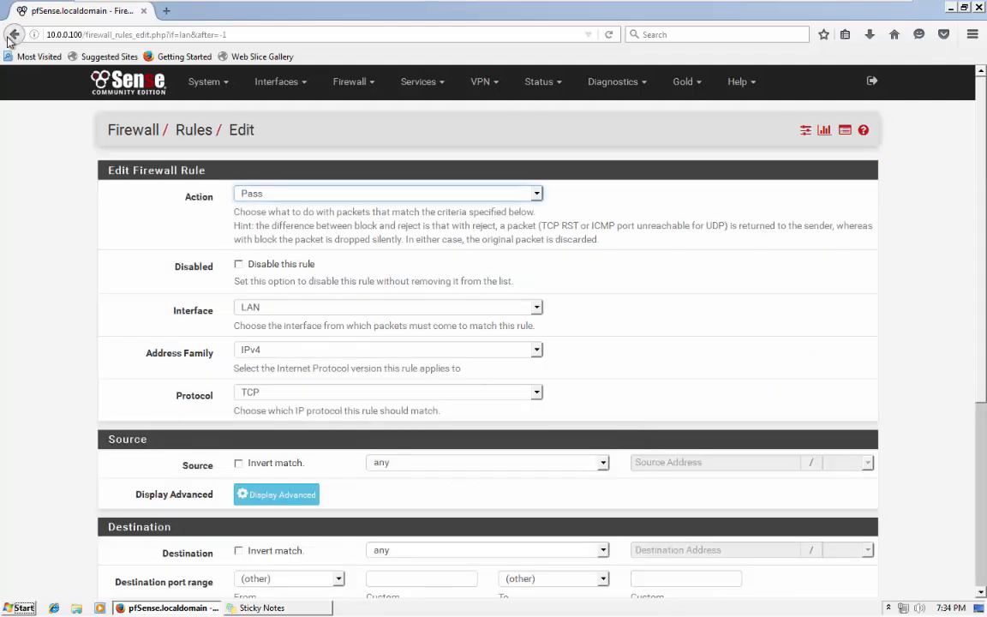
{"action": "left_click", "coordinate": [336, 414]}
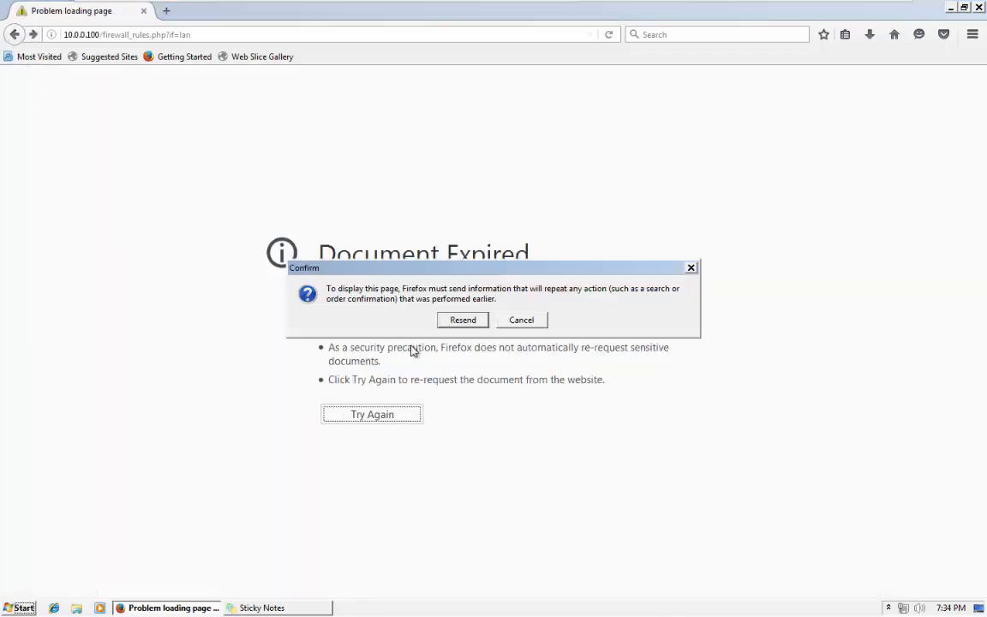
{"action": "left_click", "coordinate": [444, 322]}
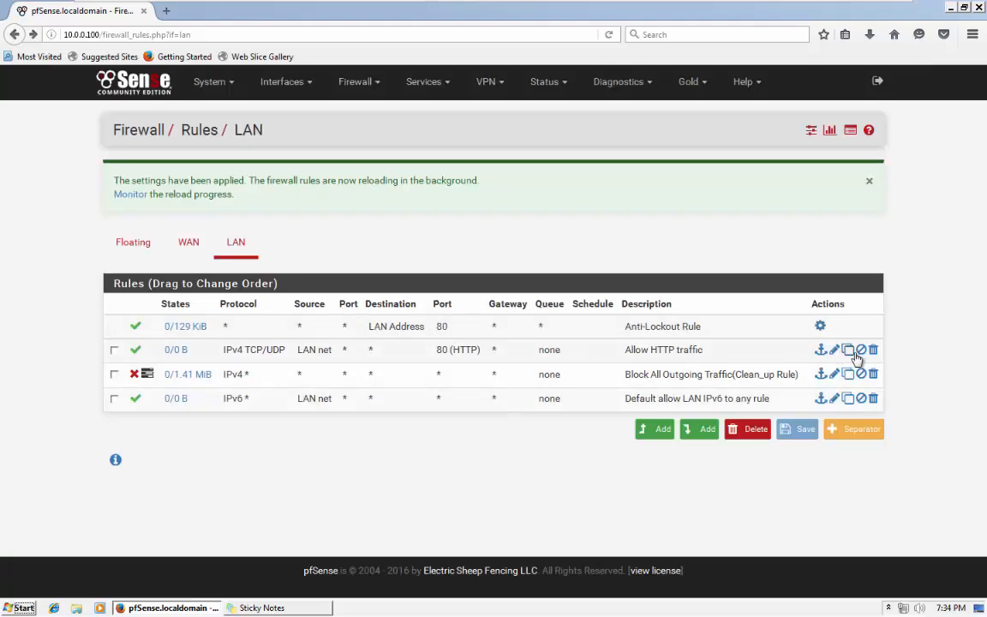
Copy the Allow HTTP traffic rule, switch it to HTTPS (443), rename it 'Allow HTTPS traffic', and save.
{"action": "left_click", "coordinate": [849, 351]}
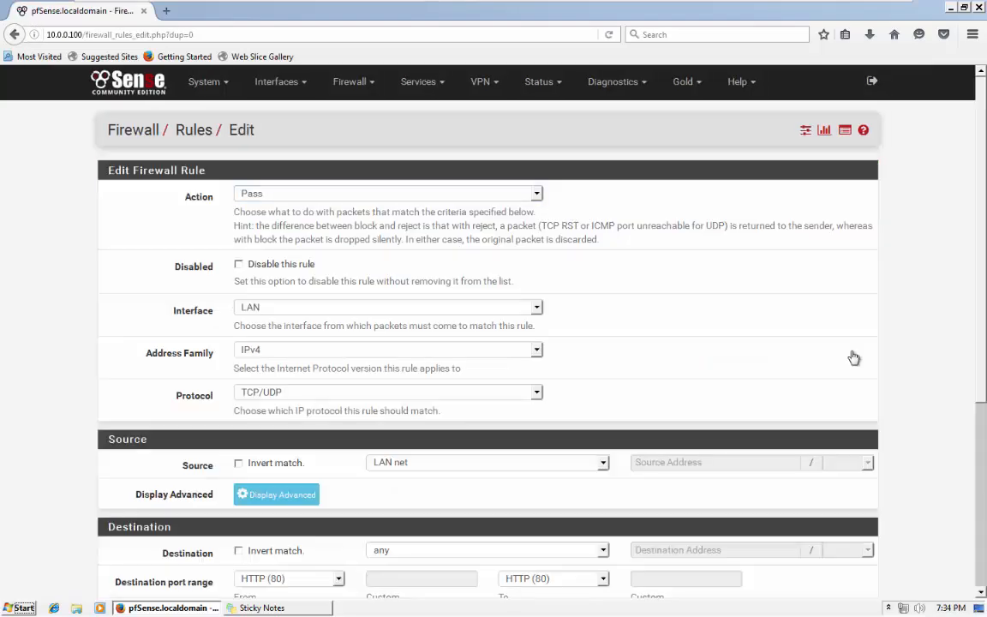
{"action": "scroll", "coordinate": [286, 267], "scroll_direction": "down", "scroll_amount": 2}
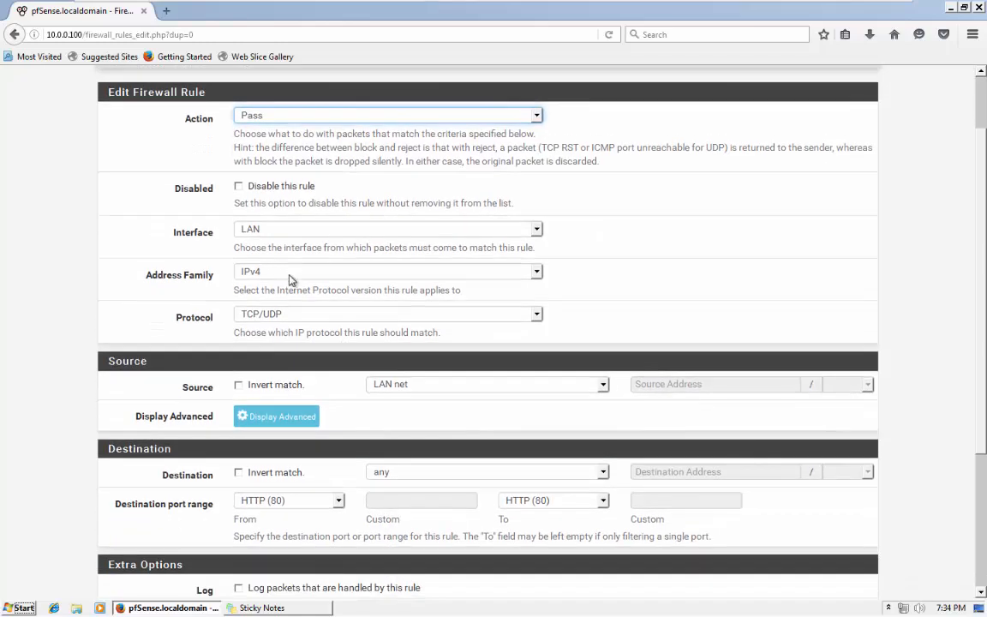
{"action": "scroll", "coordinate": [289, 278], "scroll_direction": "down", "scroll_amount": 2}
{"action": "left_click", "coordinate": [295, 422]}
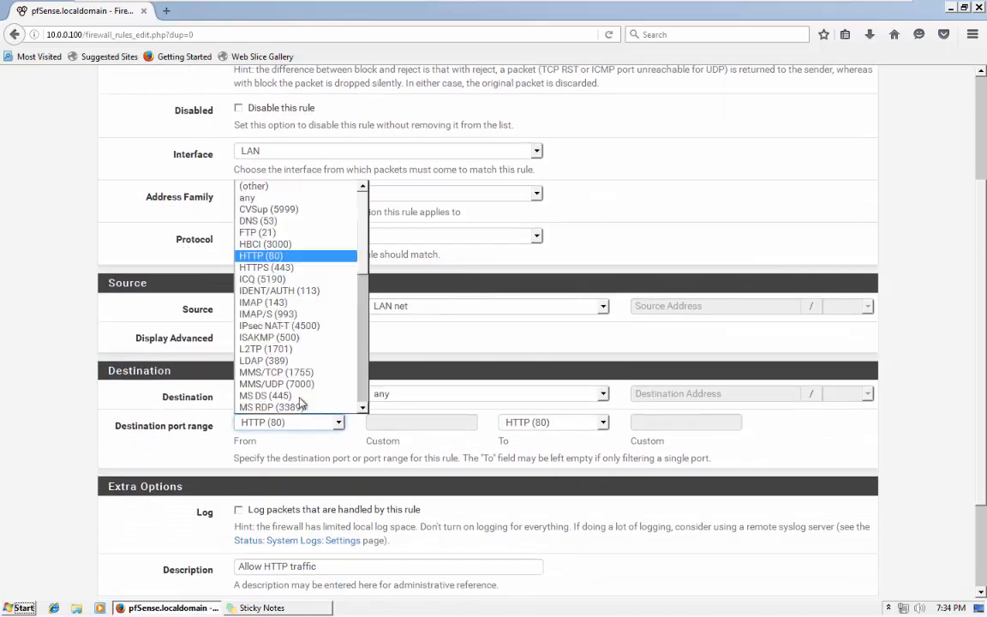
{"action": "left_click", "coordinate": [266, 267]}
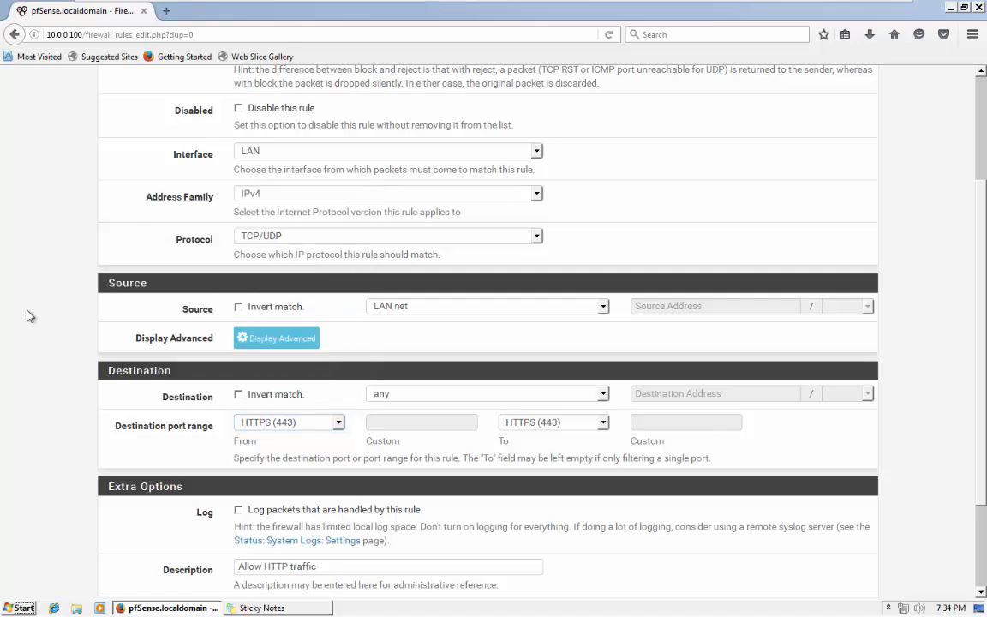
{"action": "scroll", "coordinate": [367, 385], "scroll_direction": "down", "scroll_amount": 2}
{"action": "left_click", "coordinate": [264, 488]}
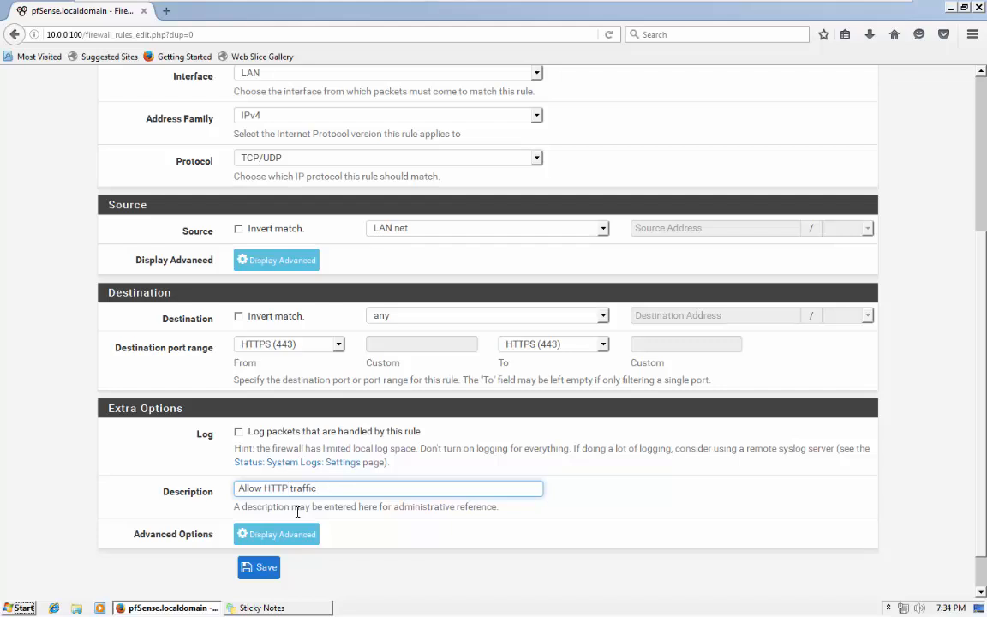
{"action": "type", "text": "S"}
{"action": "left_click", "coordinate": [300, 505]}
{"action": "left_click", "coordinate": [266, 567]}
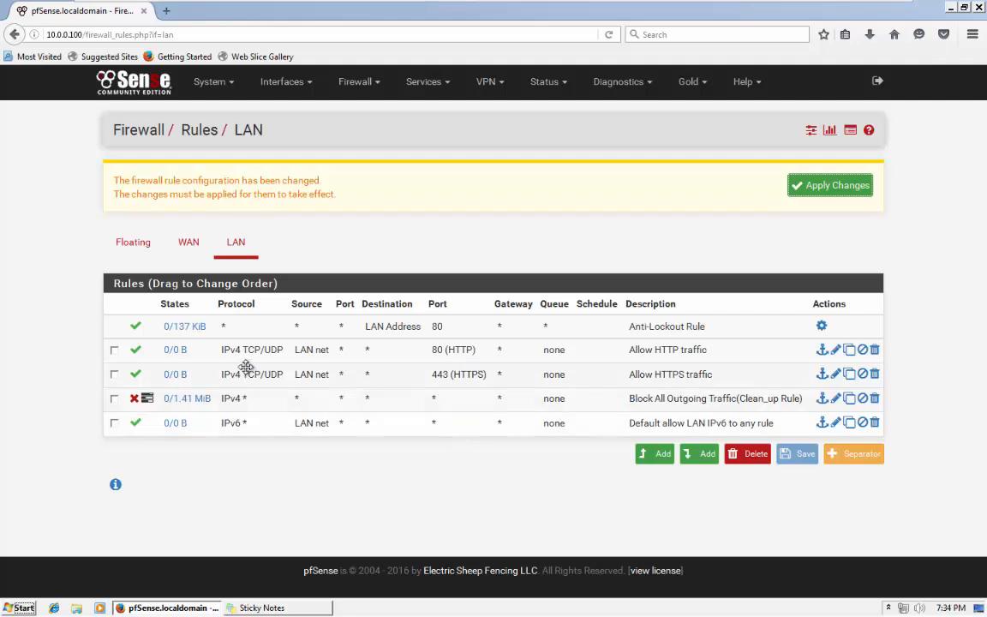
Add a new LAN rule with protocol UDP and source LAN net.
{"action": "left_click", "coordinate": [658, 457]}
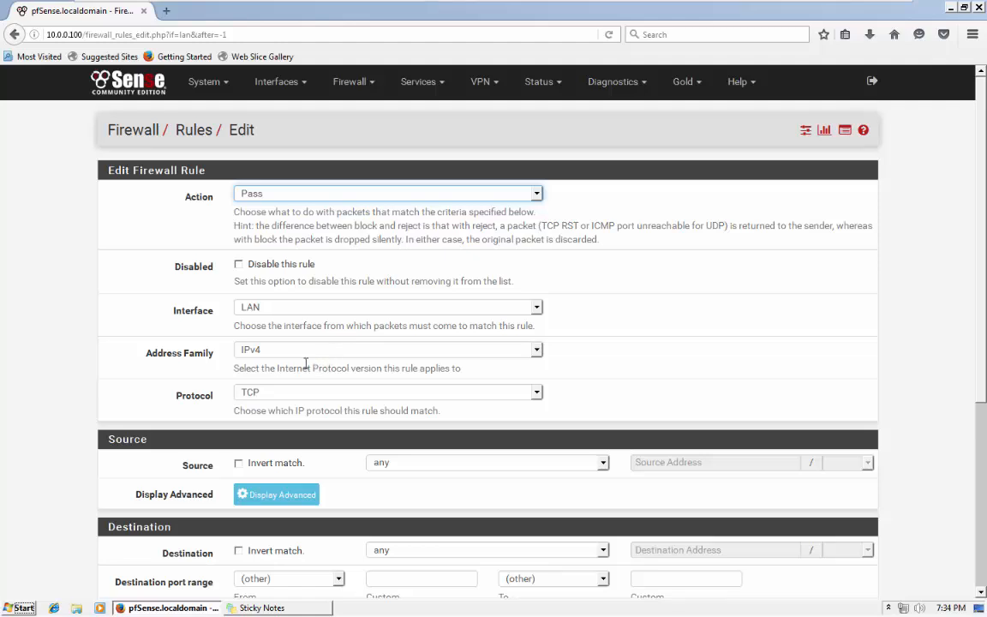
{"action": "left_click", "coordinate": [280, 395]}
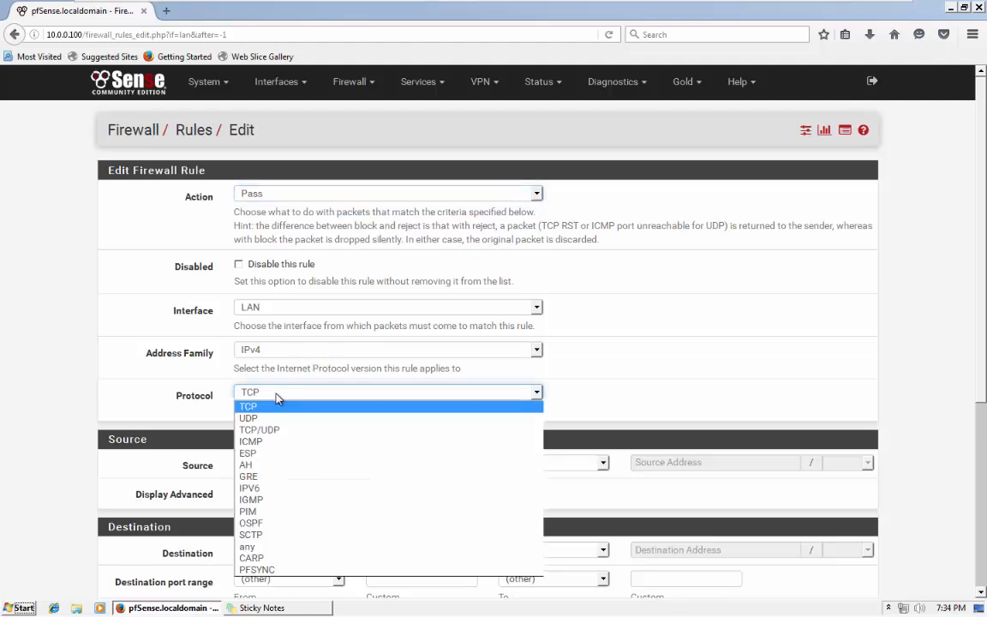
{"action": "left_click", "coordinate": [273, 430]}
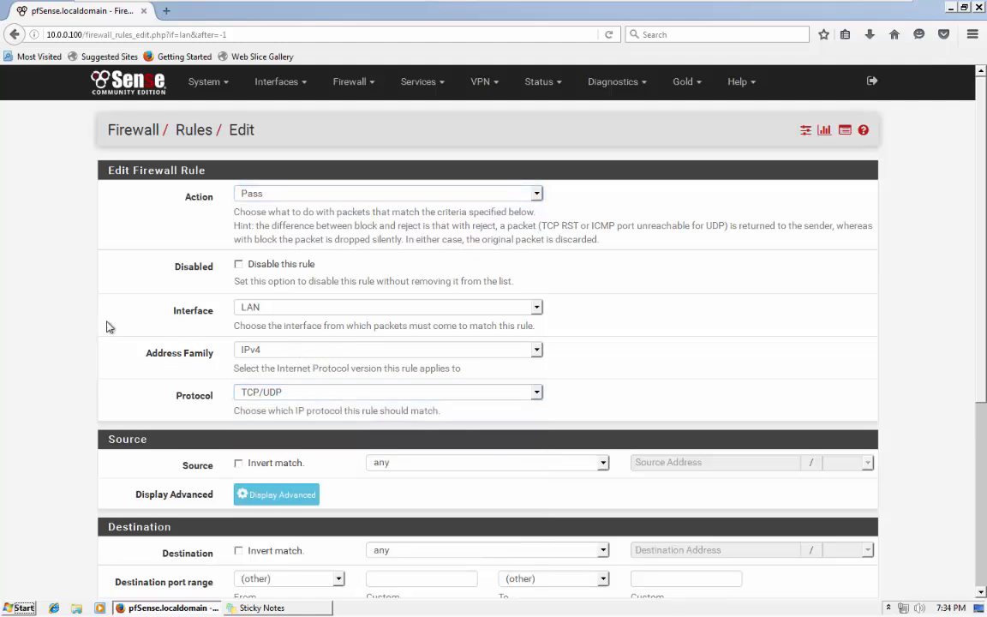
{"action": "left_click", "coordinate": [305, 392]}
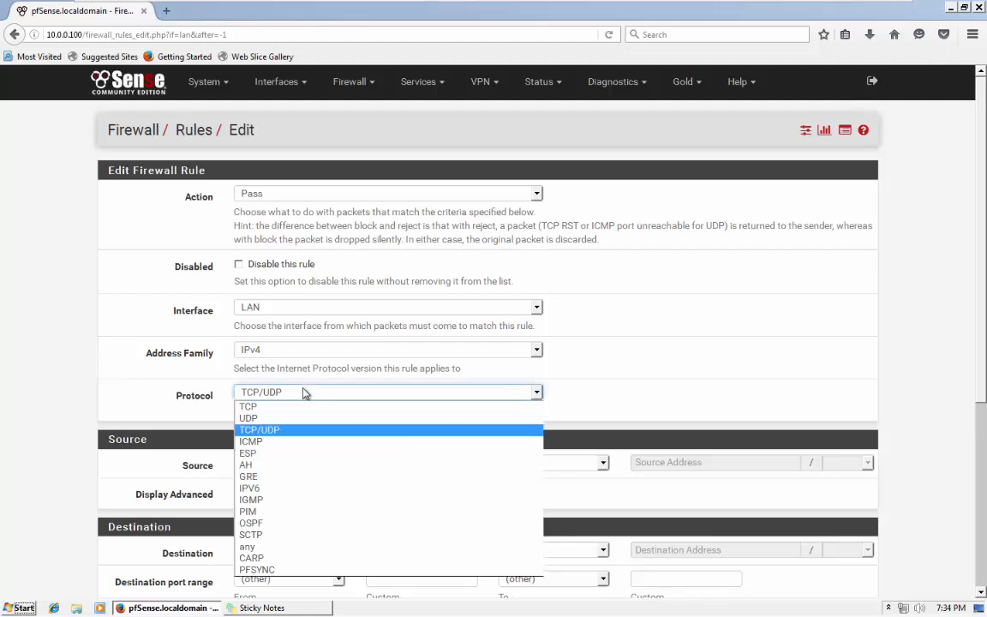
{"action": "left_click", "coordinate": [266, 418]}
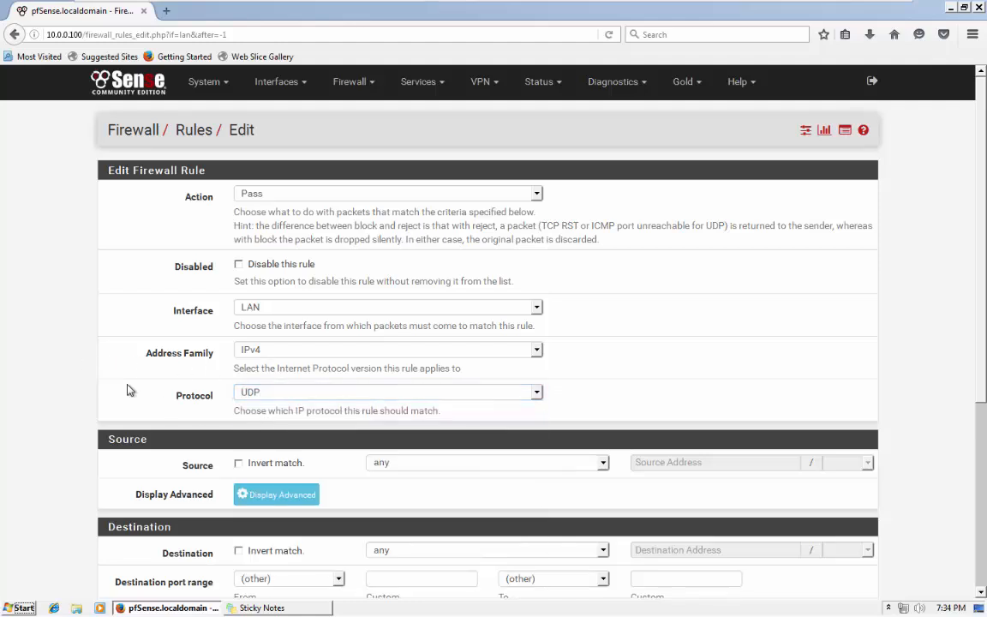
{"action": "scroll", "coordinate": [130, 390], "scroll_direction": "down", "scroll_amount": 2}
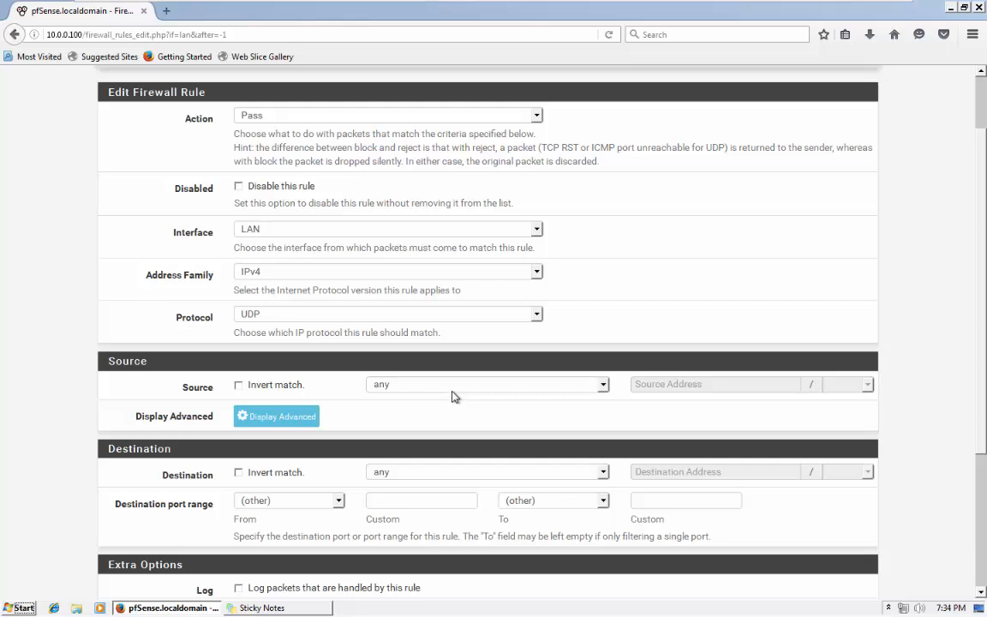
{"action": "left_click", "coordinate": [452, 387]}
{"action": "left_click", "coordinate": [407, 477]}
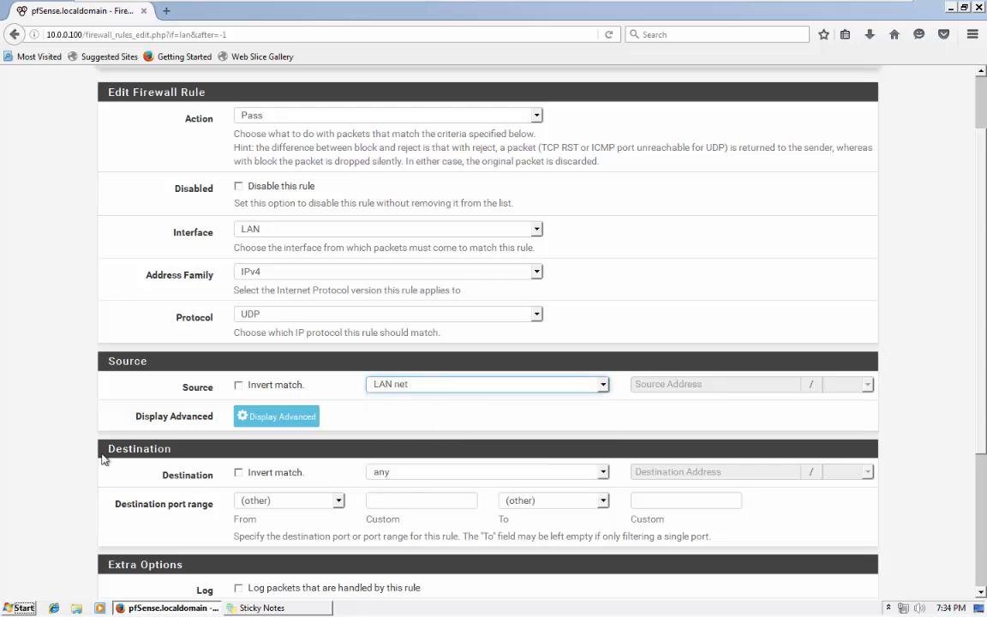
{"action": "scroll", "coordinate": [400, 486], "scroll_direction": "down", "scroll_amount": 2}
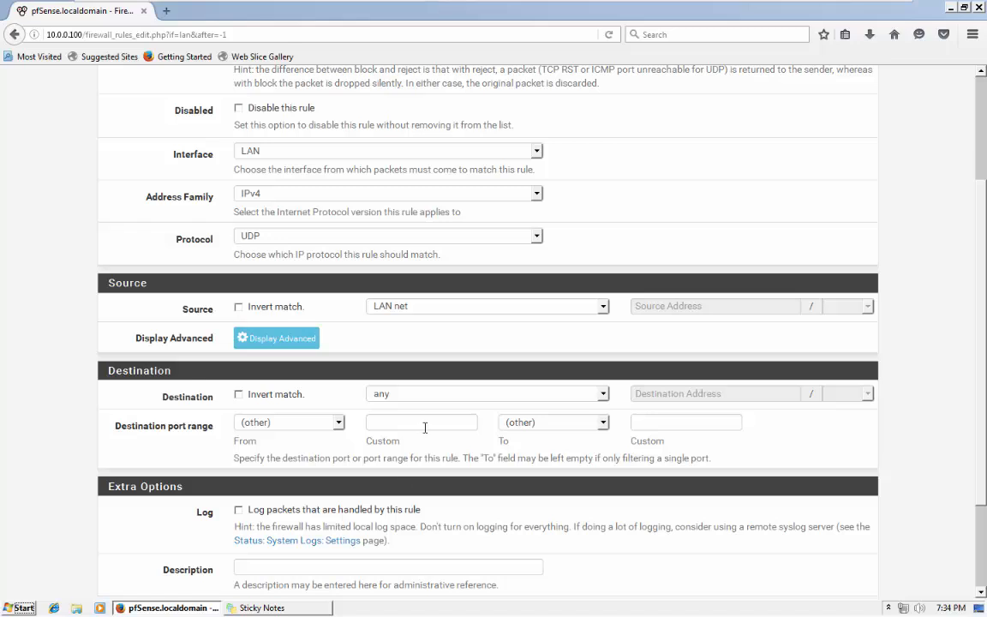
Keep destination any on port DNS (53), describe it 'Allow DNS Requests', and save.
{"action": "left_click", "coordinate": [401, 395]}
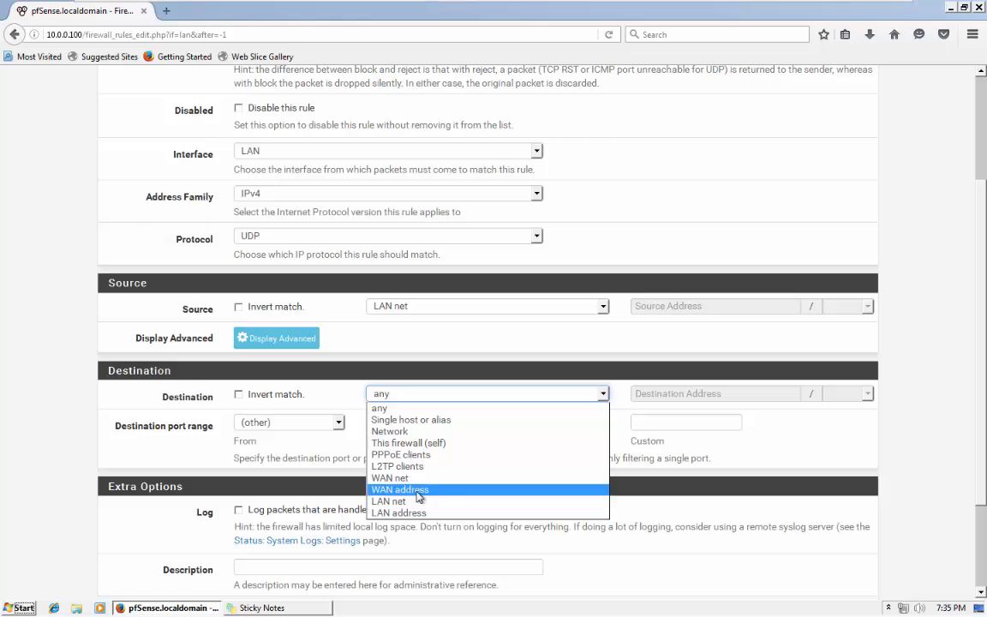
{"action": "left_click", "coordinate": [401, 349]}
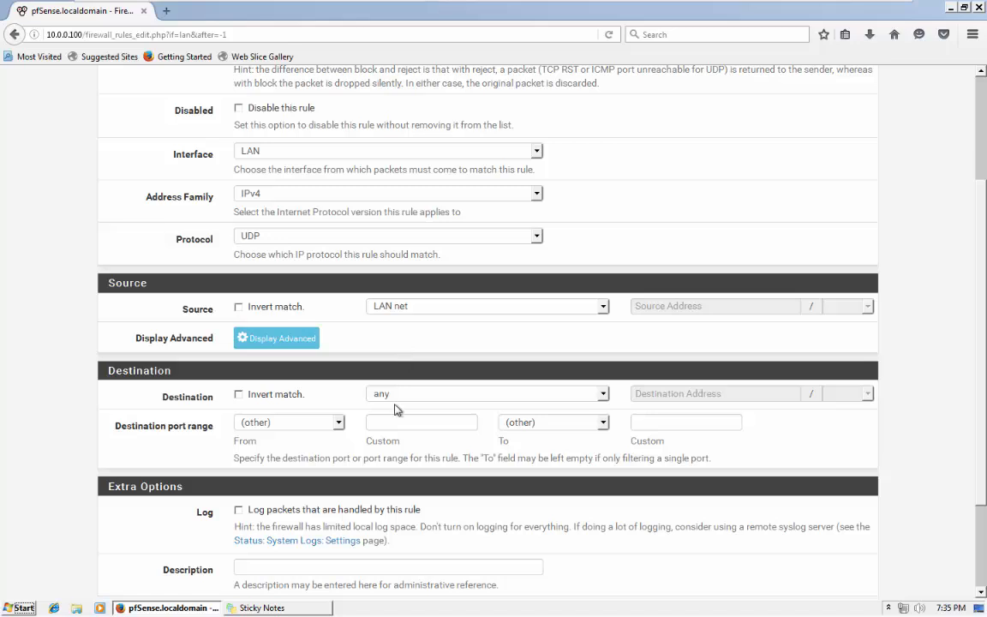
{"action": "left_click", "coordinate": [274, 424]}
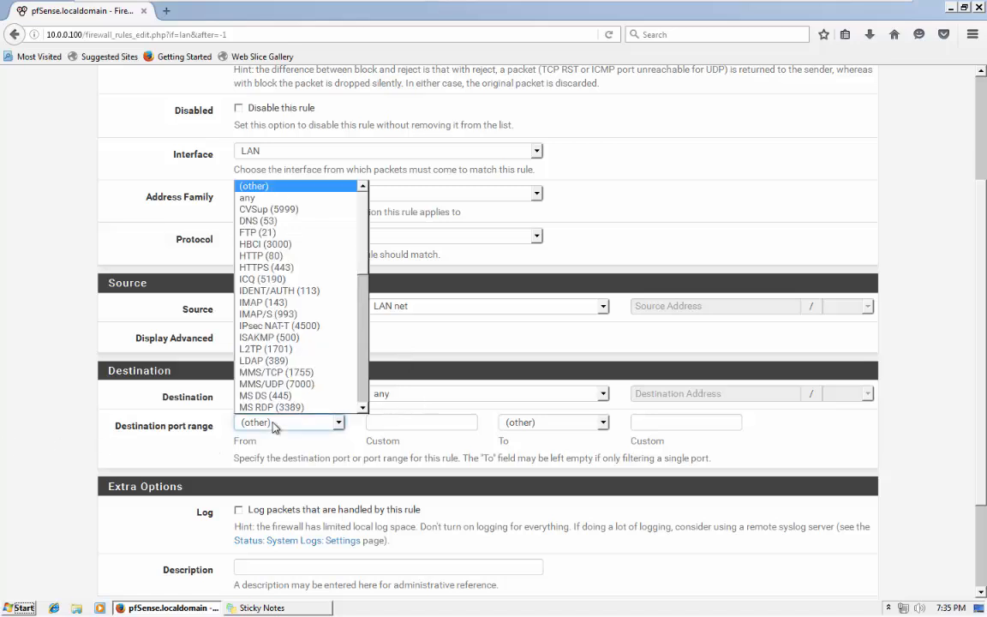
{"action": "left_click", "coordinate": [257, 220]}
{"action": "left_click", "coordinate": [531, 422]}
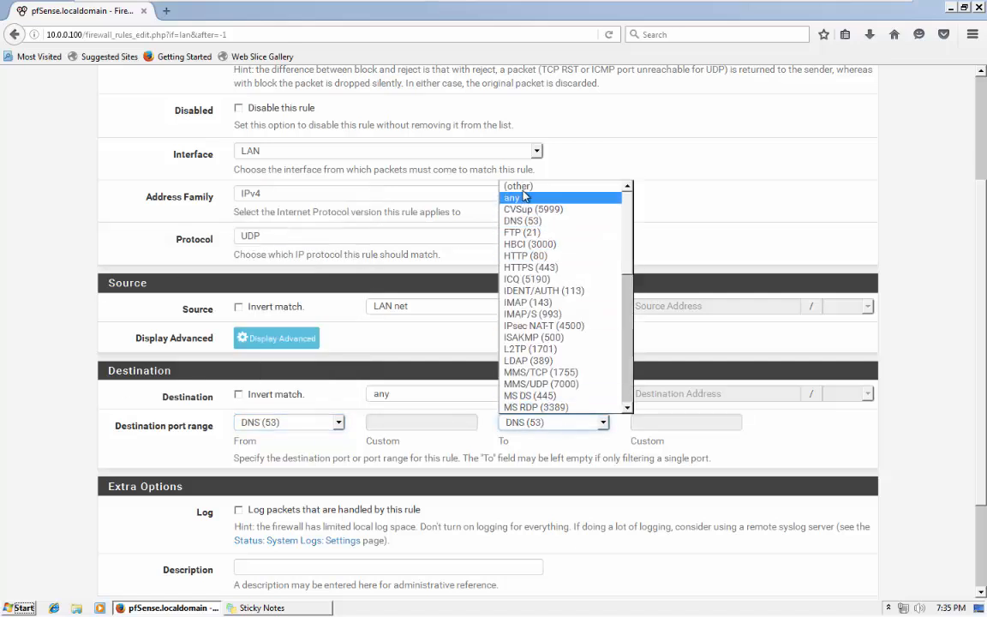
{"action": "left_click", "coordinate": [473, 168]}
{"action": "scroll", "coordinate": [88, 459], "scroll_direction": "down", "scroll_amount": 3}
{"action": "left_click", "coordinate": [303, 444]}
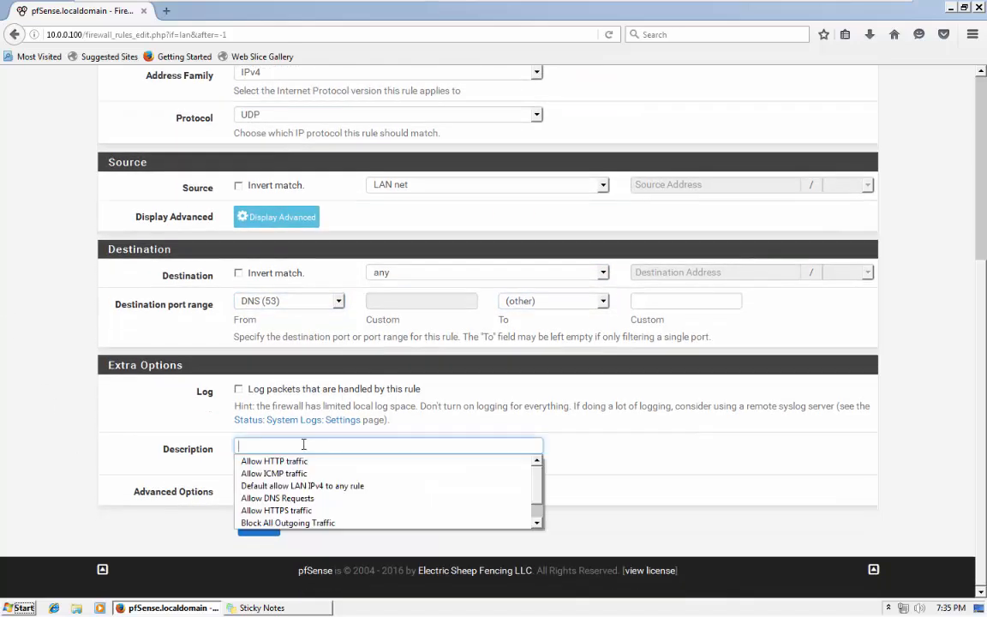
{"action": "left_click", "coordinate": [266, 498]}
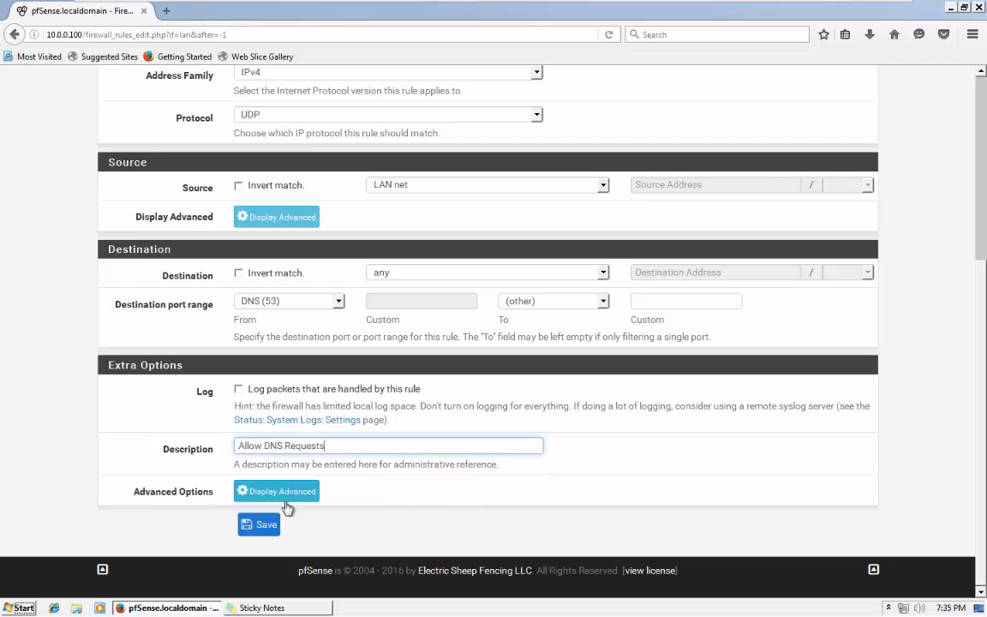
{"action": "left_click", "coordinate": [262, 528]}
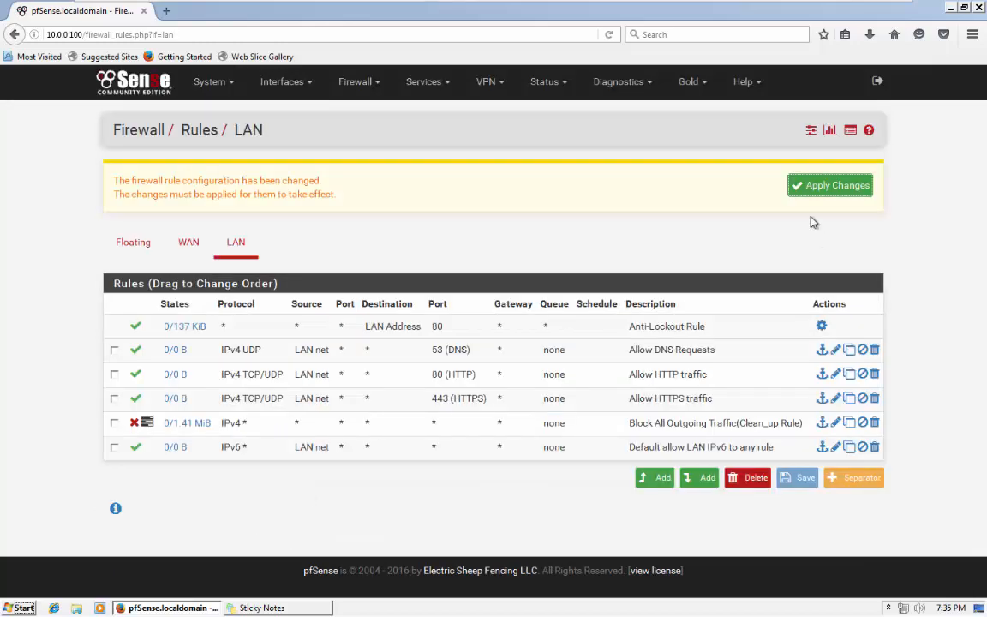
Apply the LAN rule changes and tick the Allow HTTPS traffic rule.
{"action": "left_click", "coordinate": [803, 187]}
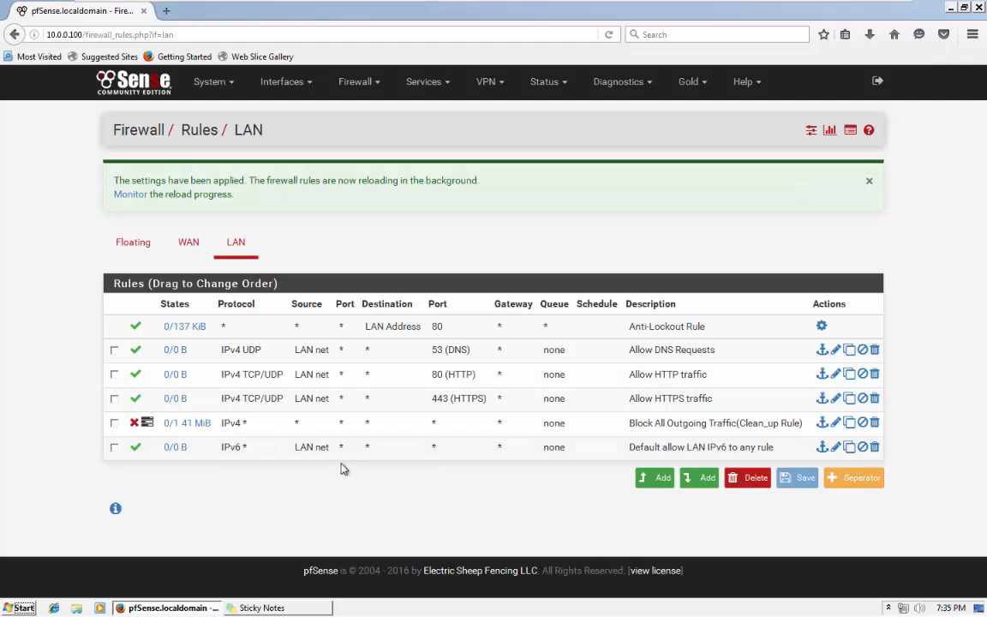
{"action": "left_click", "coordinate": [304, 401]}
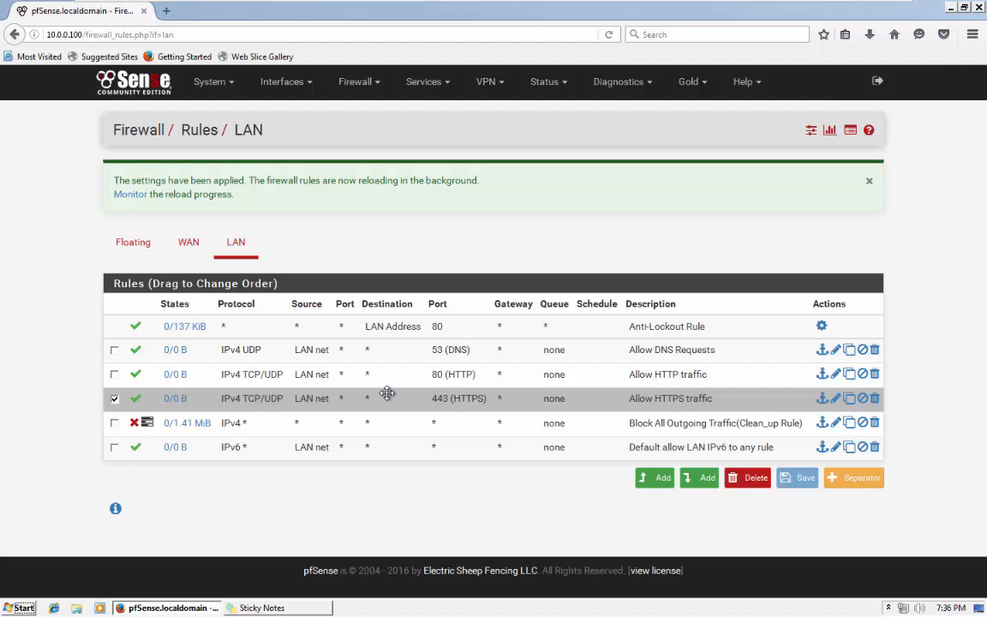
Open a new tab and load facebook.com from the address history.
{"action": "left_click", "coordinate": [166, 10]}
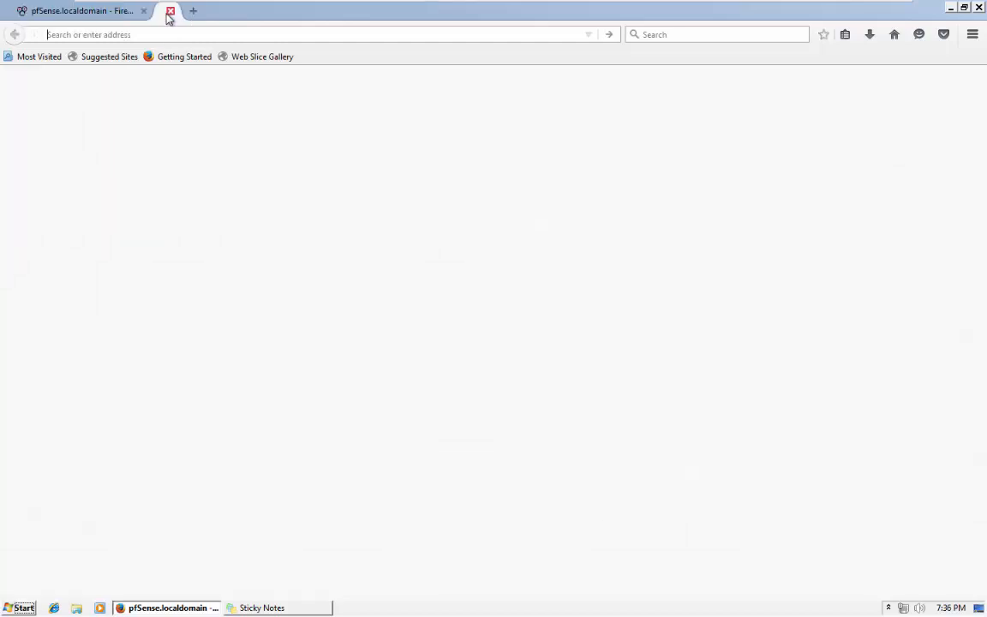
{"action": "left_click", "coordinate": [950, 6]}
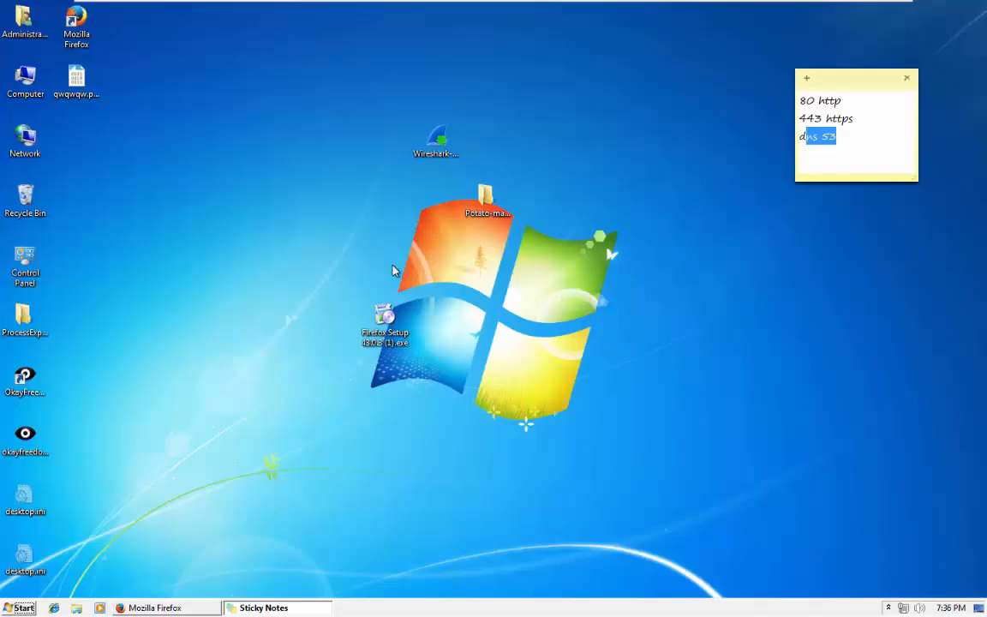
{"action": "left_click", "coordinate": [150, 608]}
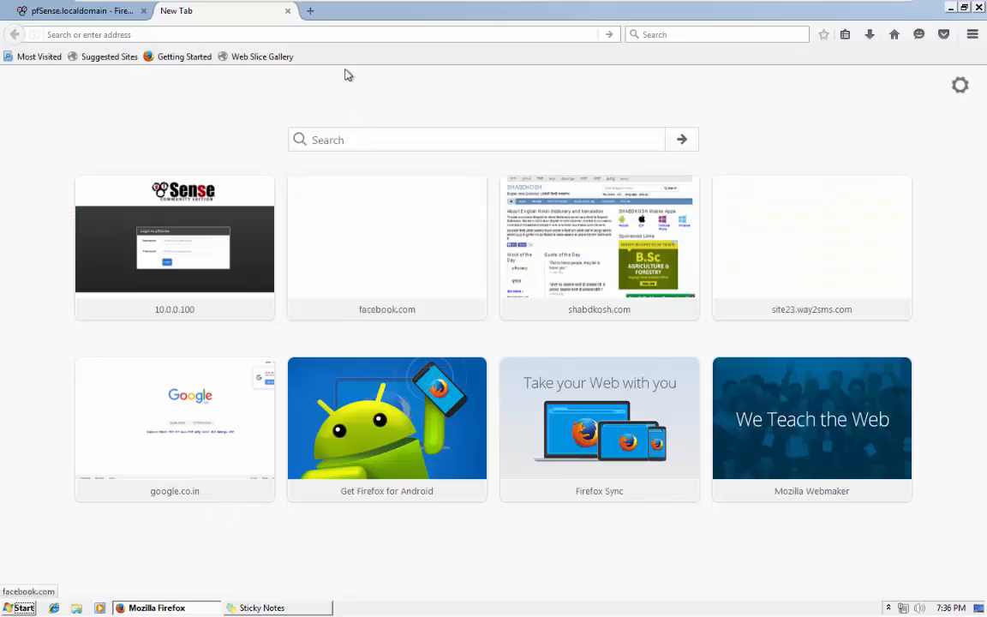
{"action": "left_click", "coordinate": [310, 10]}
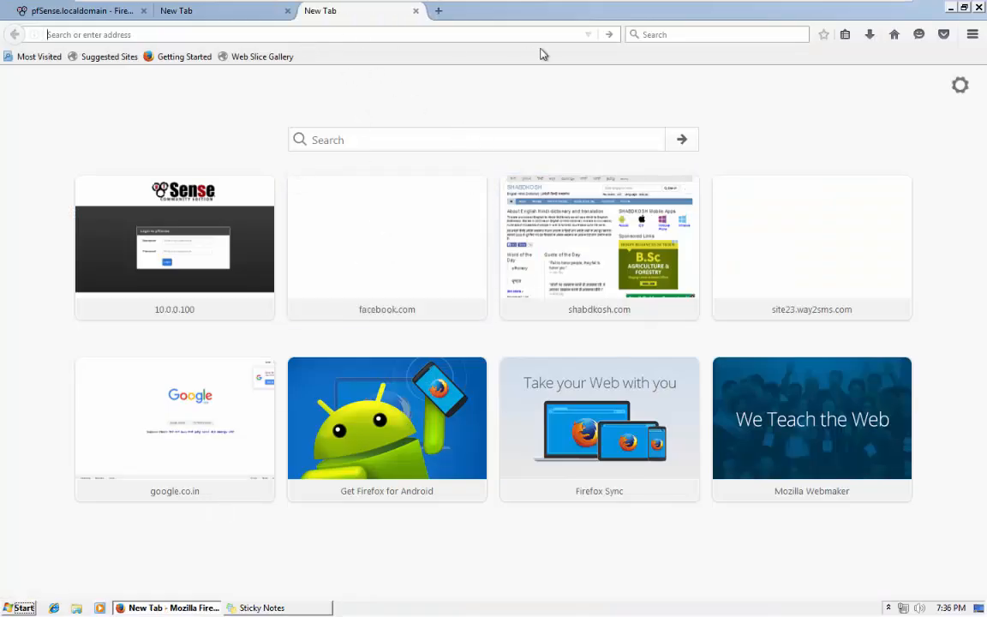
{"action": "left_click", "coordinate": [588, 36]}
{"action": "left_click", "coordinate": [230, 79]}
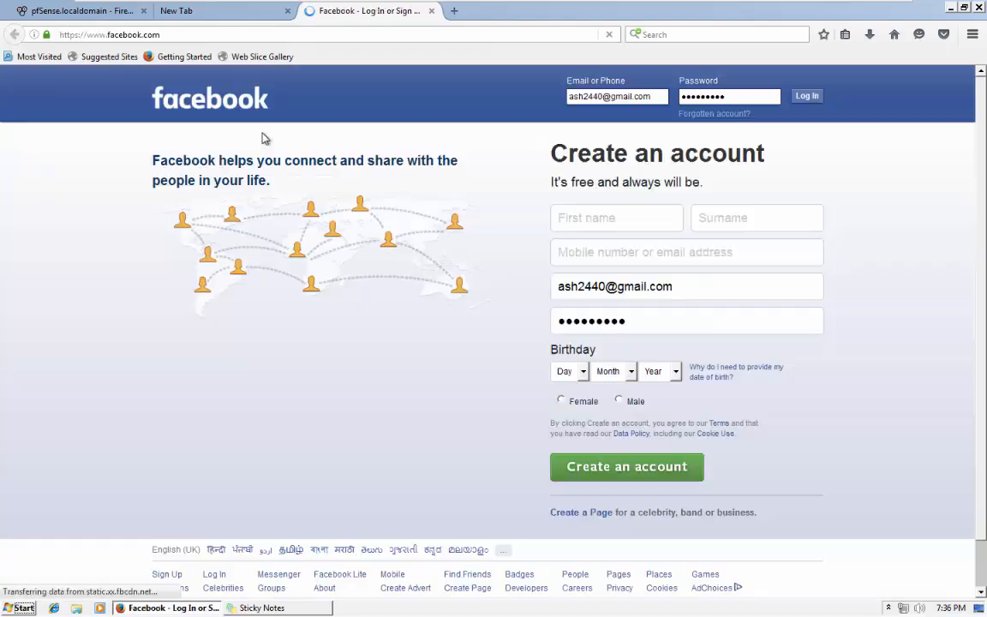
Load google.com in another new tab and compare it with the Facebook page.
{"action": "left_click", "coordinate": [454, 10]}
{"action": "type", "text": "google.com/"}
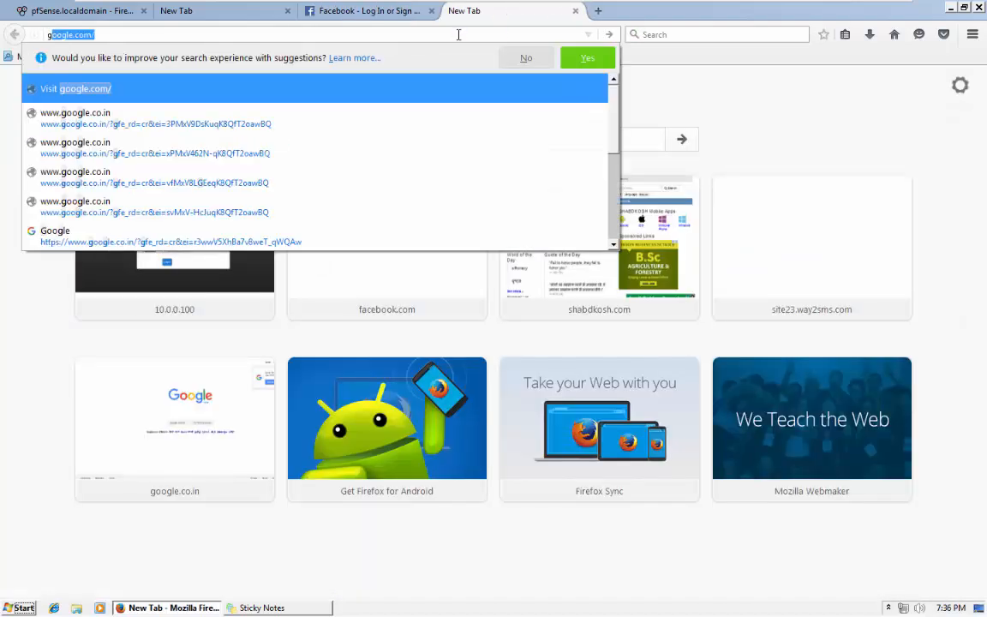
{"action": "left_click", "coordinate": [321, 79]}
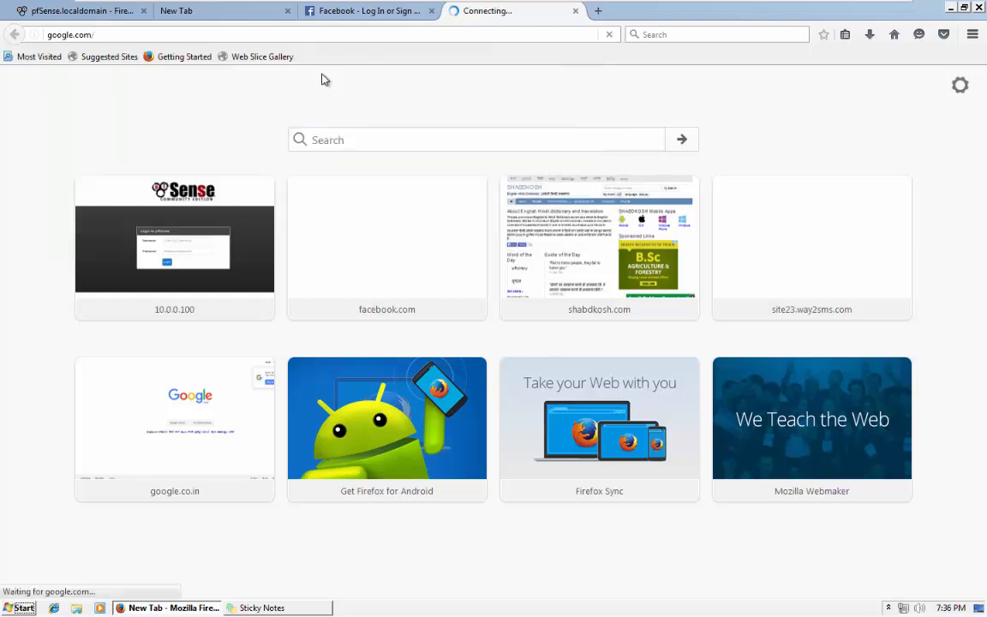
{"action": "left_click", "coordinate": [356, 12]}
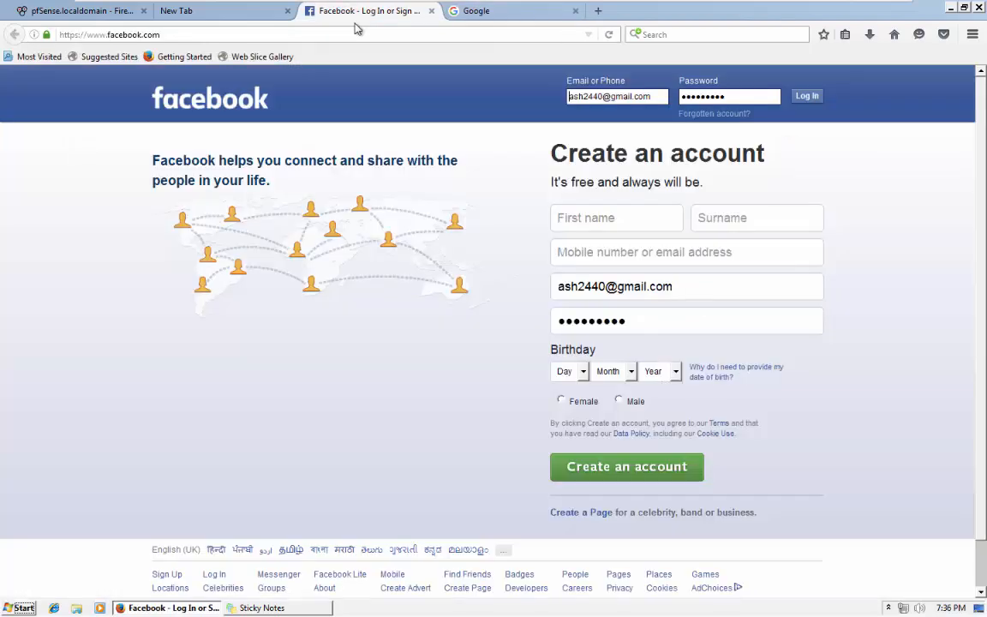
{"action": "left_click", "coordinate": [463, 12]}
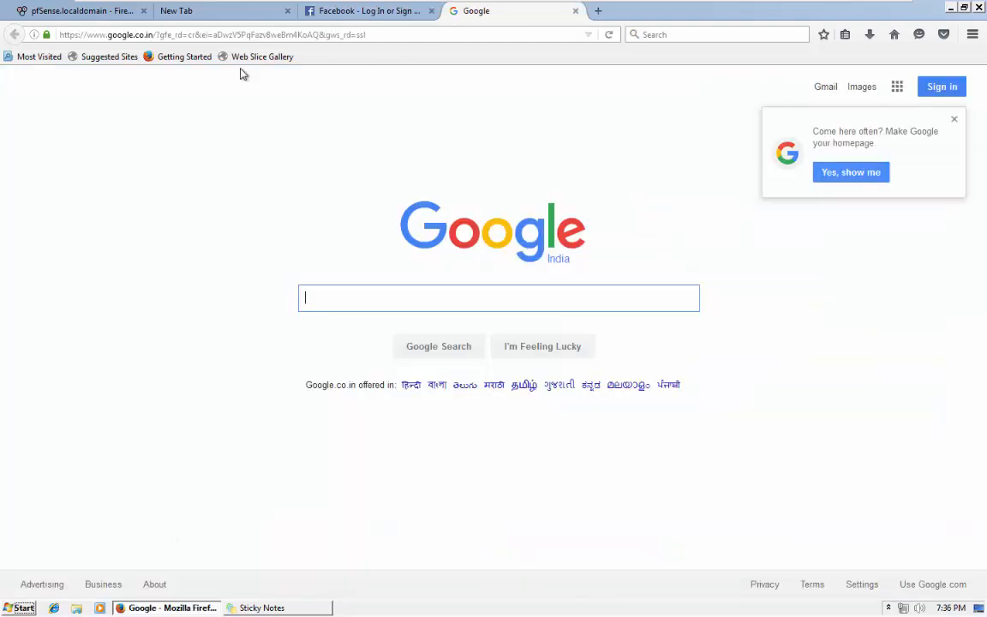
Open shabdkosh.com from its site tile in a new tab, then return to the pfSense LAN rules.
{"action": "left_click", "coordinate": [598, 11]}
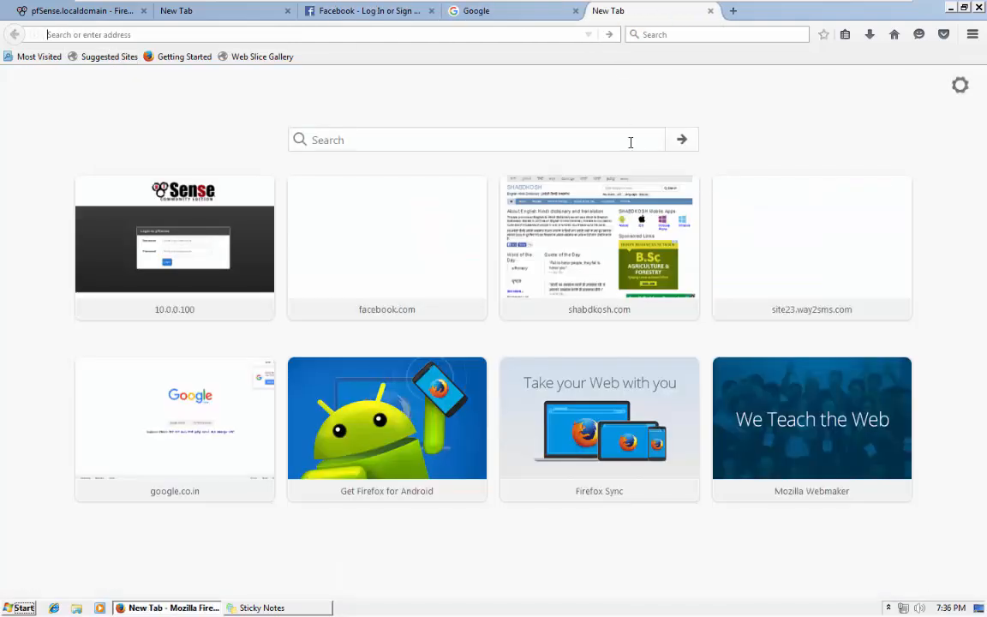
{"action": "left_click", "coordinate": [518, 246]}
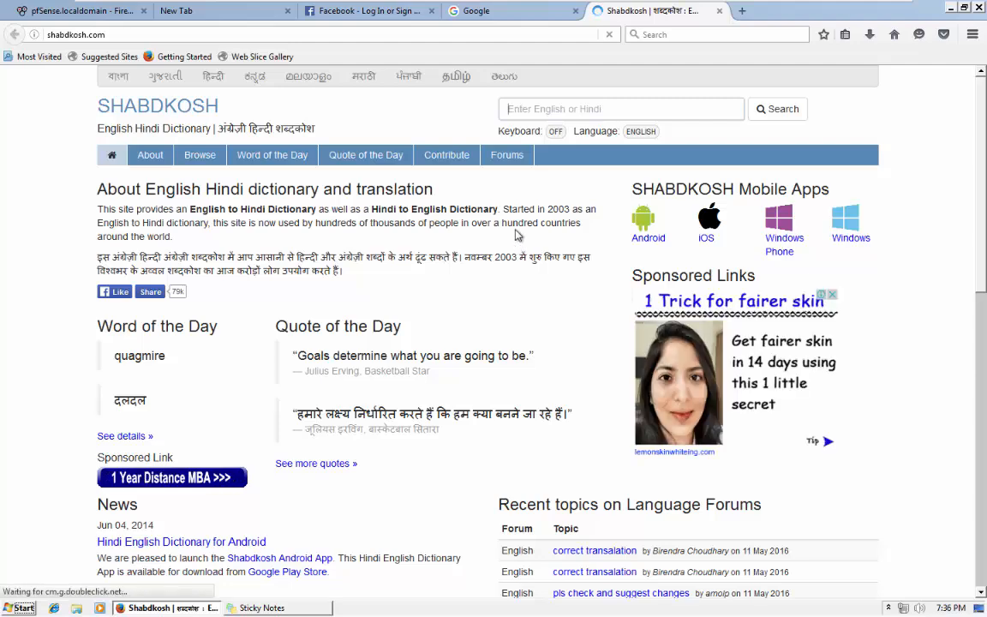
{"action": "left_click", "coordinate": [368, 10]}
{"action": "left_click", "coordinate": [176, 11]}
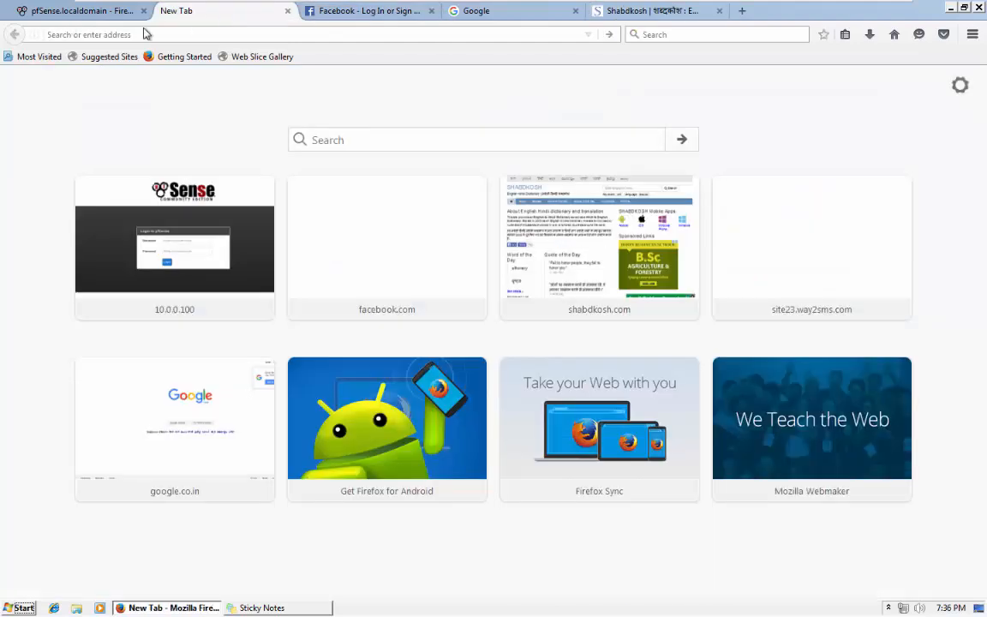
{"action": "left_click", "coordinate": [330, 15]}
{"action": "left_click", "coordinate": [86, 11]}
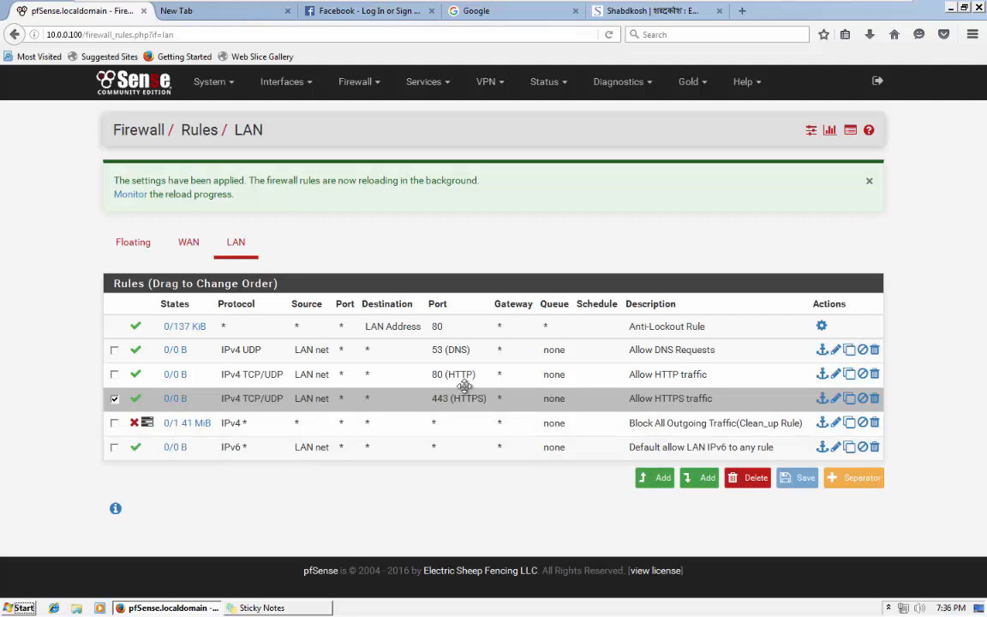
Disable and apply the Allow HTTPS traffic LAN rule, then close the Google and Facebook tabs.
{"action": "left_click", "coordinate": [862, 399]}
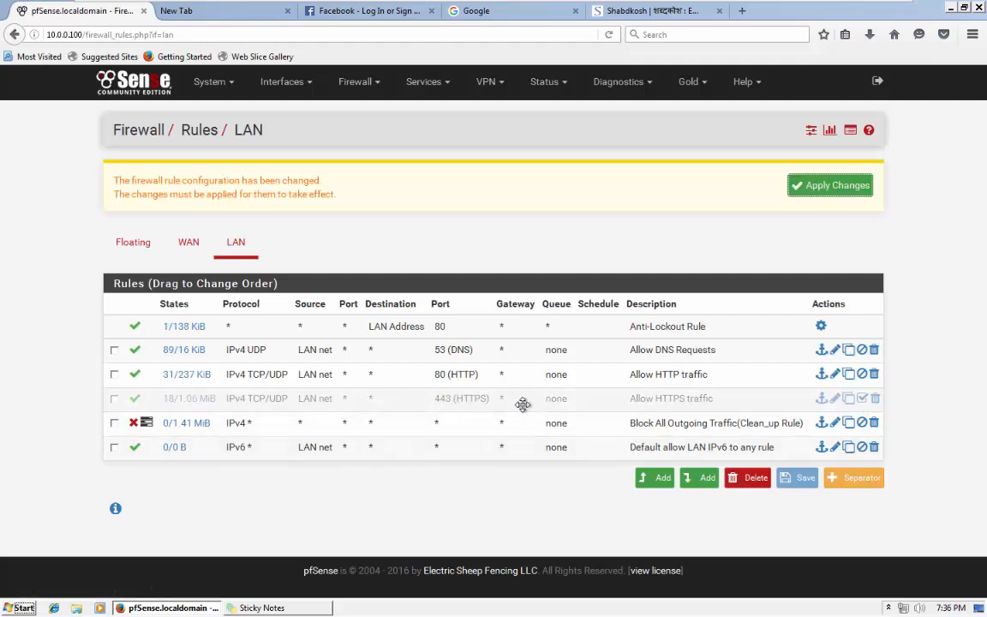
{"action": "left_click", "coordinate": [810, 193]}
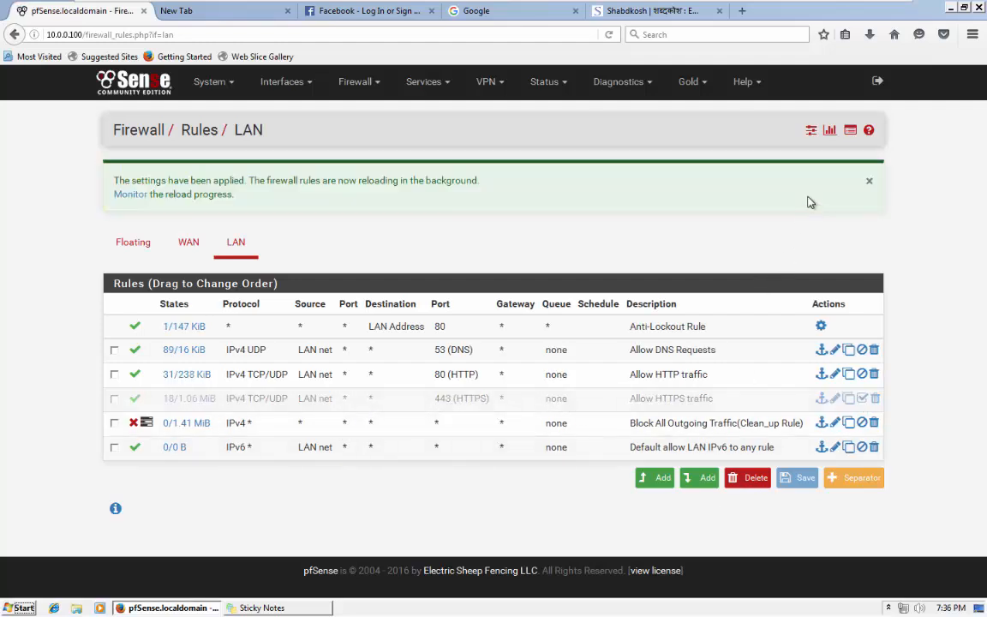
{"action": "left_click", "coordinate": [580, 11]}
{"action": "left_click", "coordinate": [576, 11]}
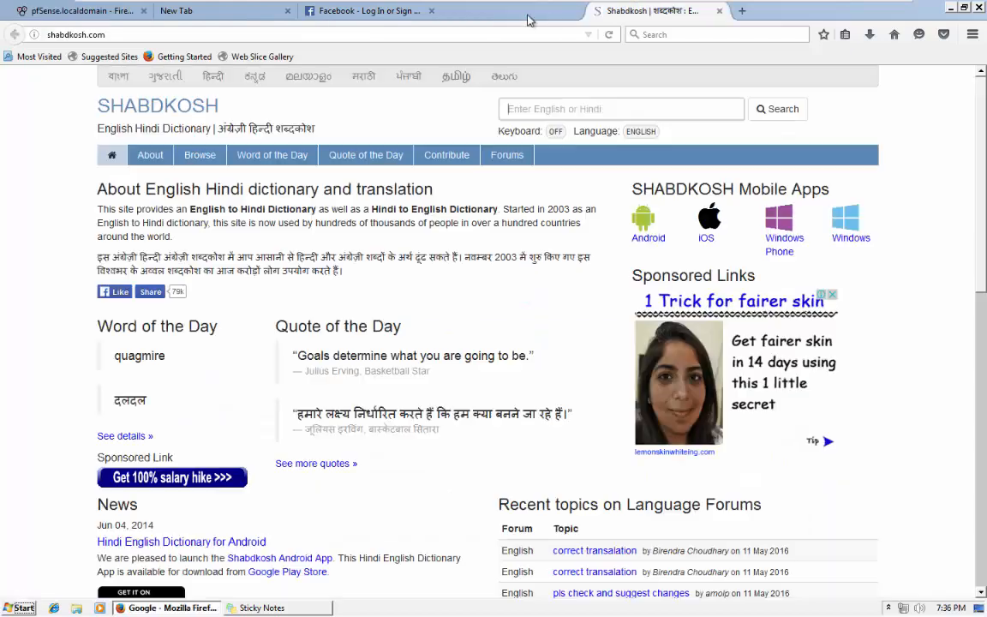
{"action": "left_click", "coordinate": [433, 11]}
{"action": "left_click", "coordinate": [452, 11]}
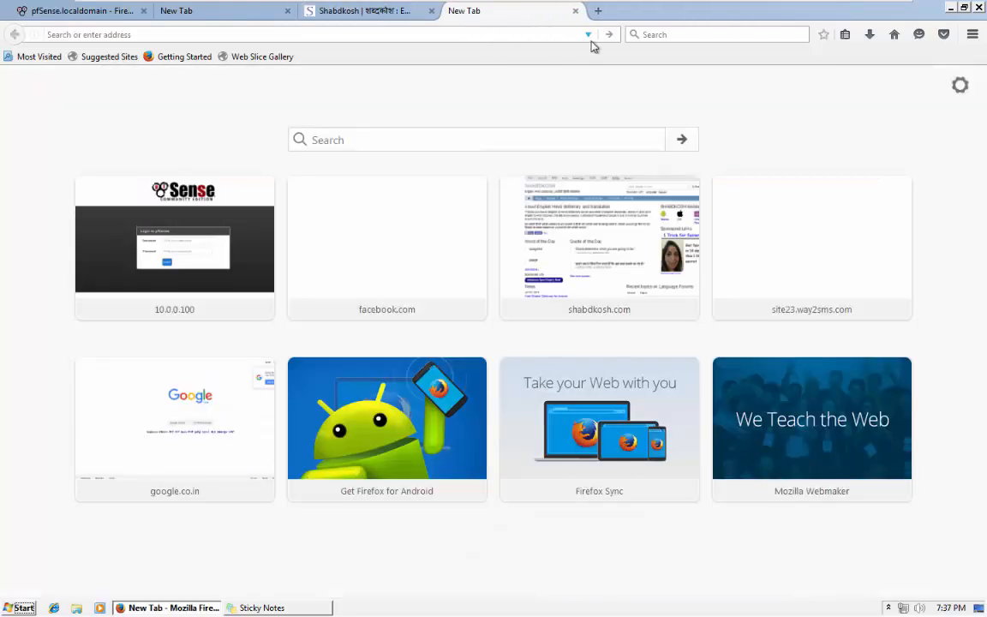
Retest facebook.com with HTTPS disabled, then check the Shabdkosh page and pfSense rules.
{"action": "type", "text": "facebook.com/"}
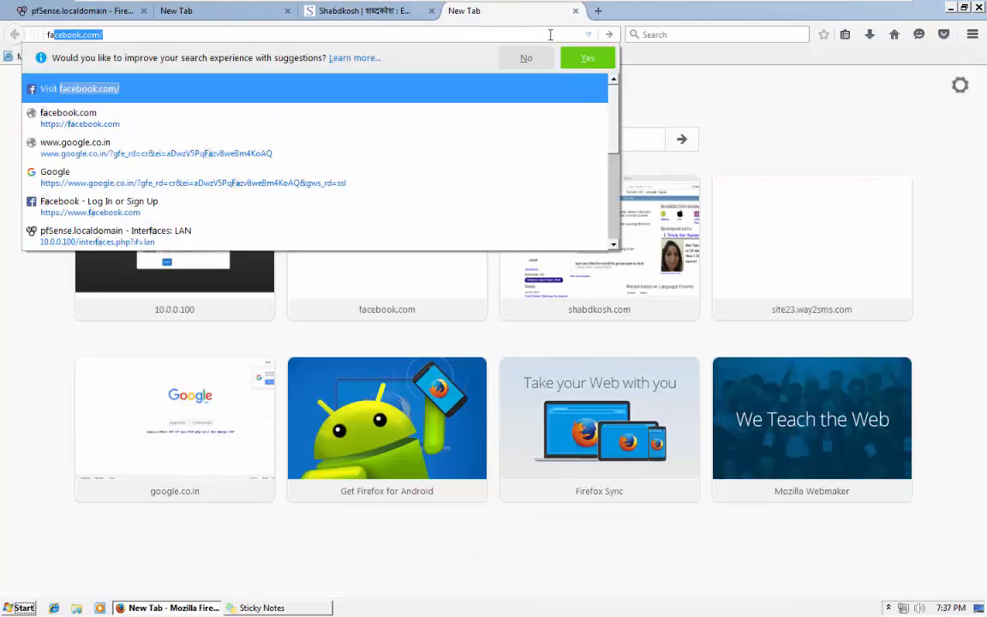
{"action": "left_click", "coordinate": [374, 87]}
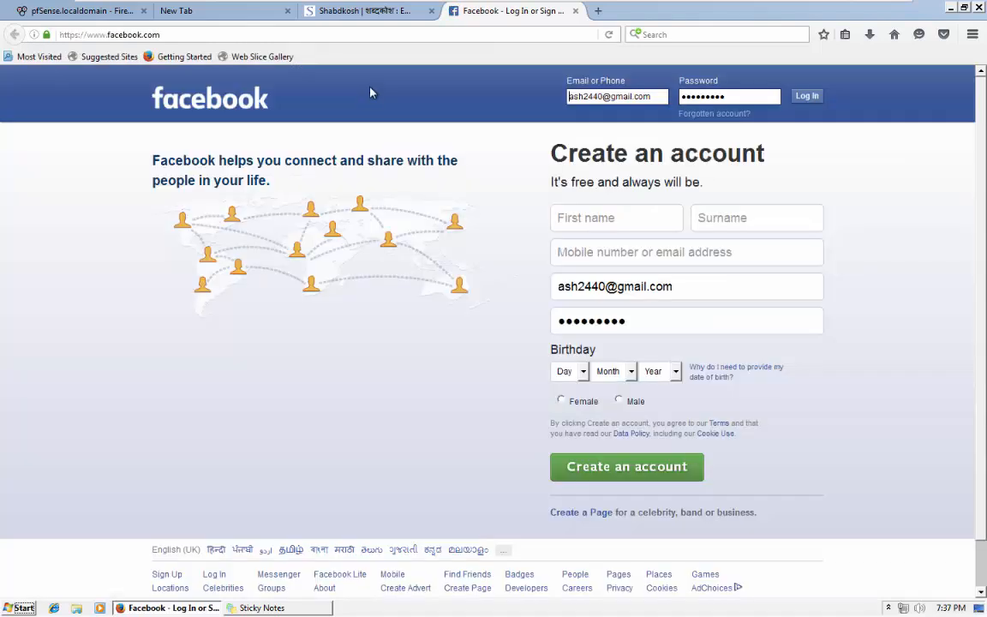
{"action": "left_click", "coordinate": [576, 12]}
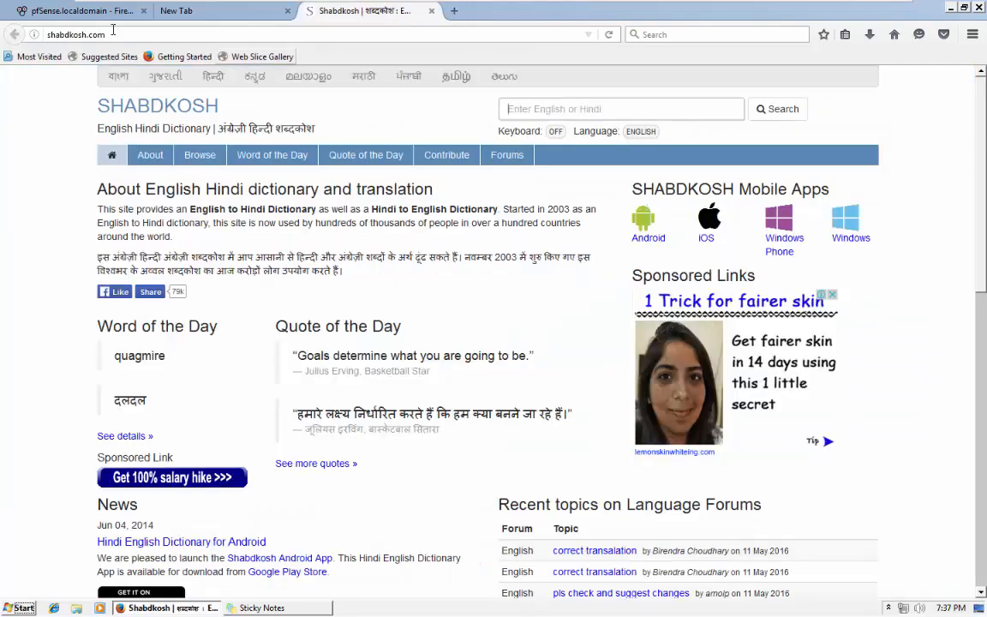
{"action": "left_click", "coordinate": [81, 11]}
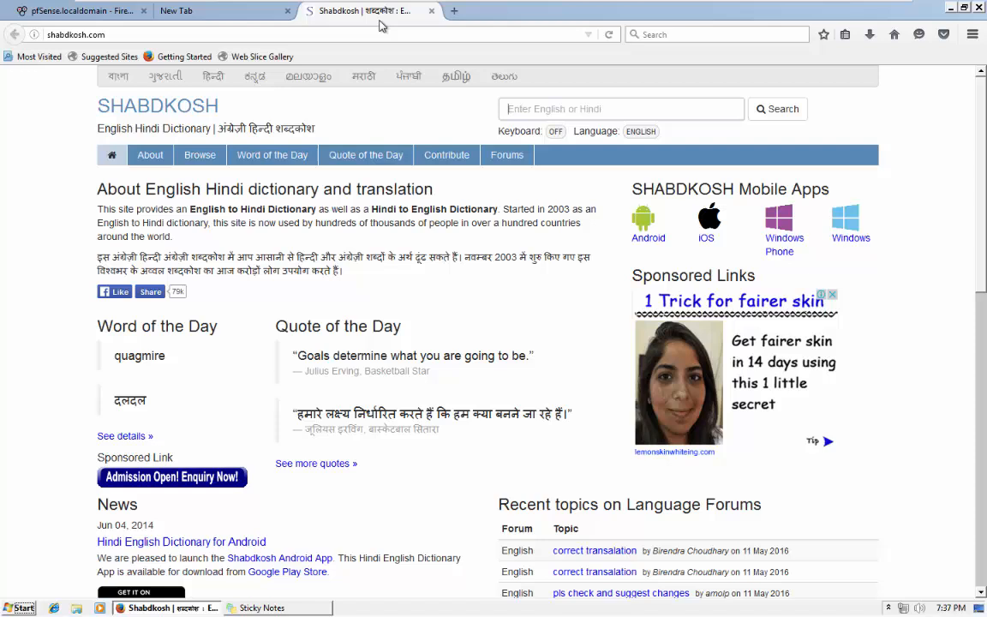
{"action": "left_click", "coordinate": [377, 12]}
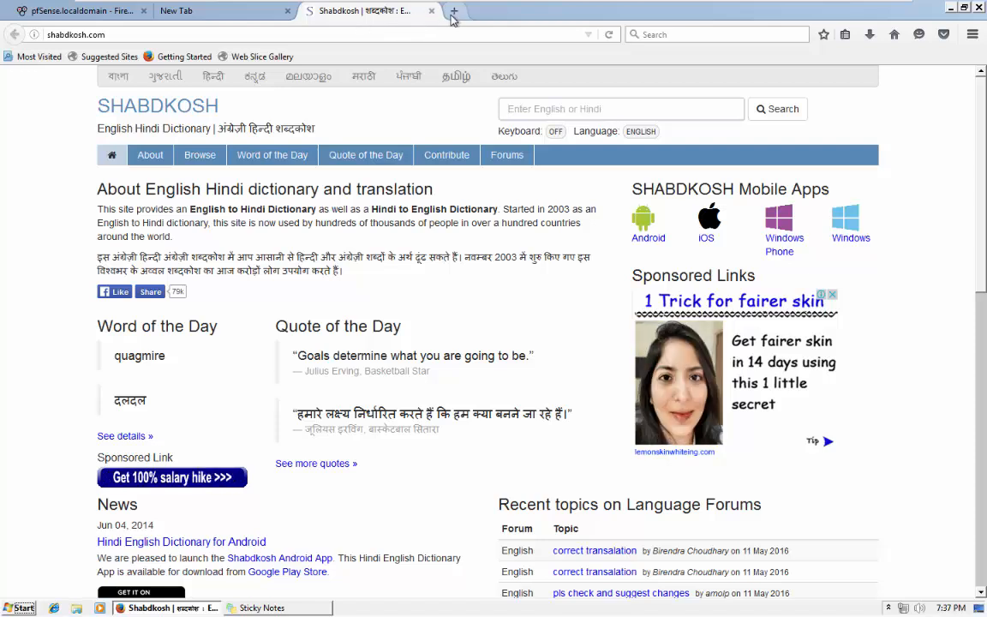
{"action": "left_click", "coordinate": [454, 10]}
{"action": "left_click", "coordinate": [77, 12]}
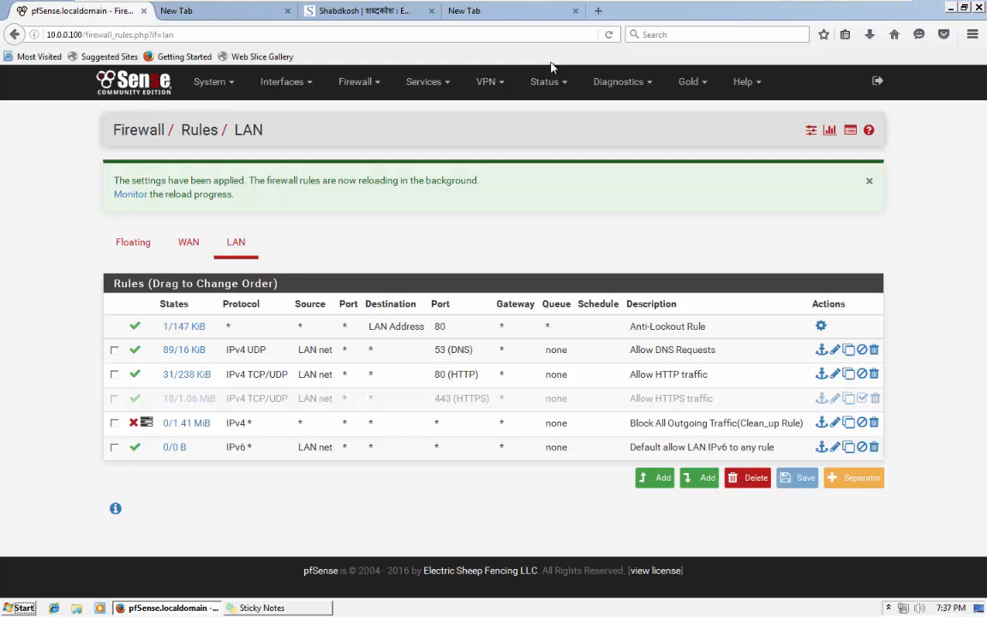
Try facebook.com once more, then close the Facebook, Shabdkosh and blank tabs.
{"action": "left_click", "coordinate": [464, 11]}
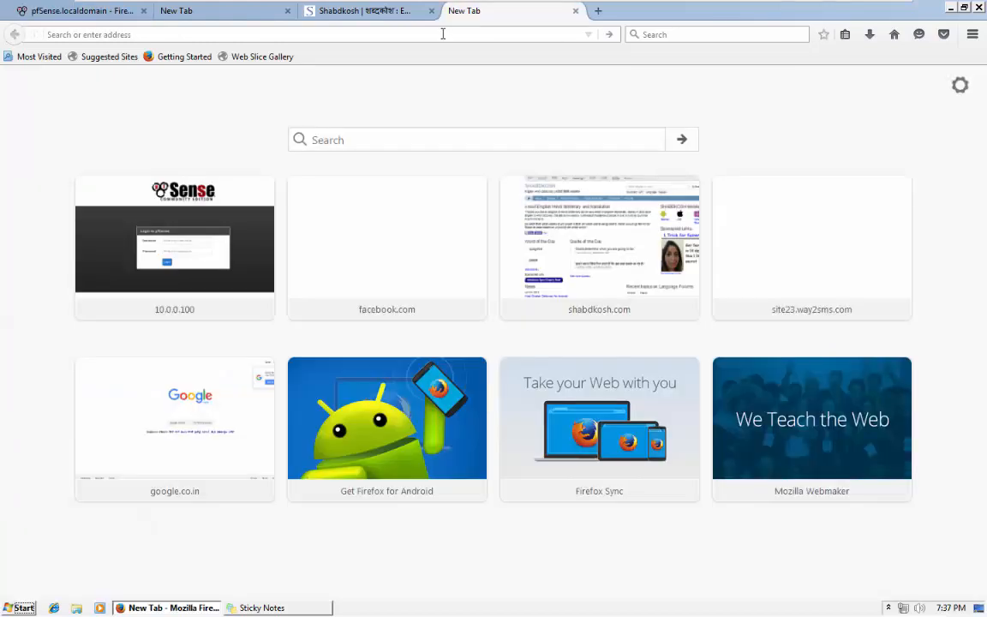
{"action": "left_click", "coordinate": [443, 33]}
{"action": "type", "text": "facebook.com"}
{"action": "key", "text": "Return"}
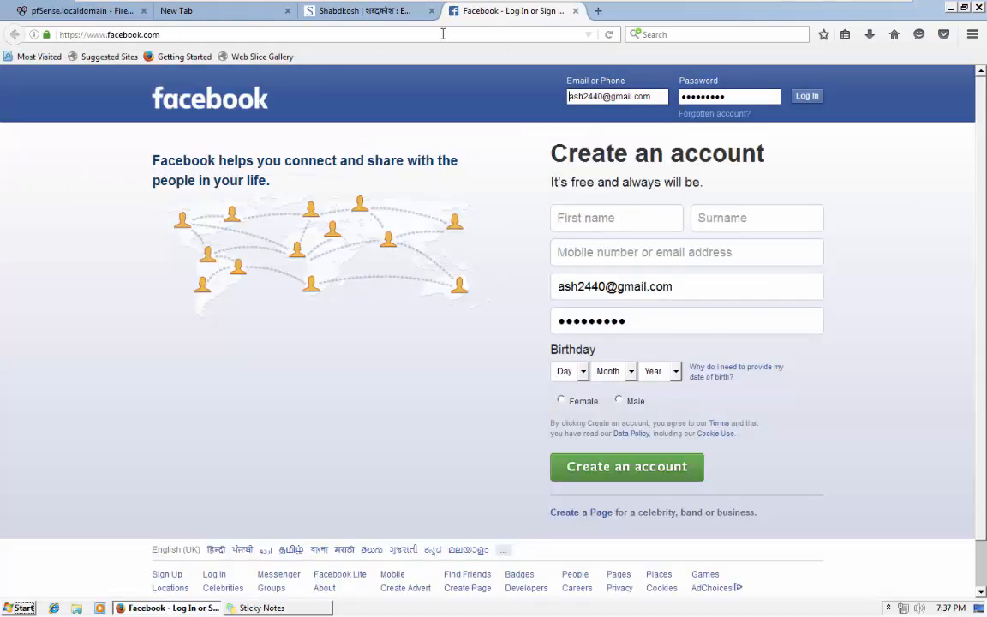
{"action": "left_click", "coordinate": [575, 11]}
{"action": "left_click", "coordinate": [433, 11]}
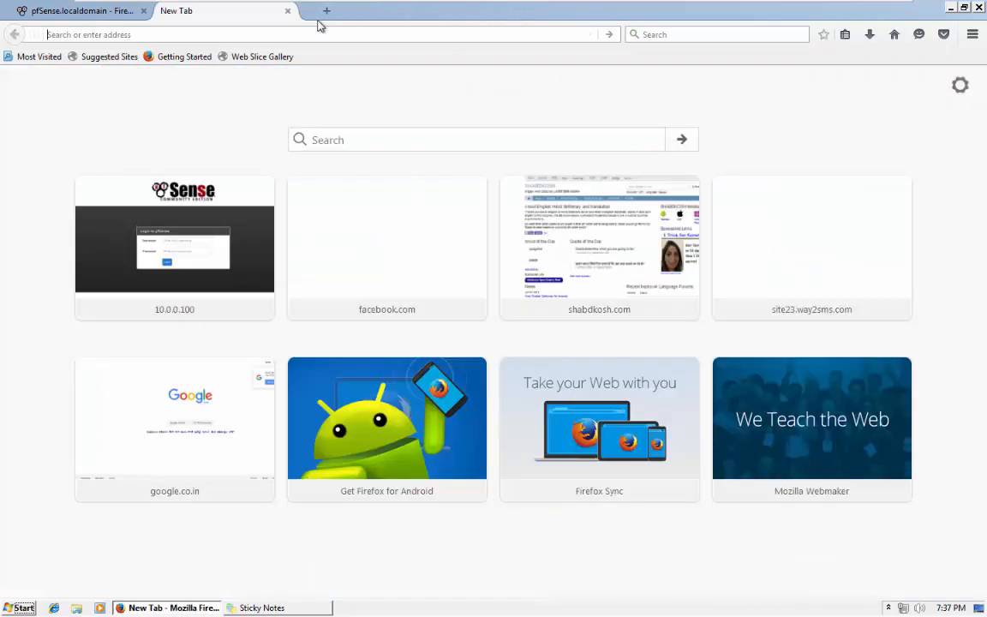
{"action": "left_click", "coordinate": [287, 11]}
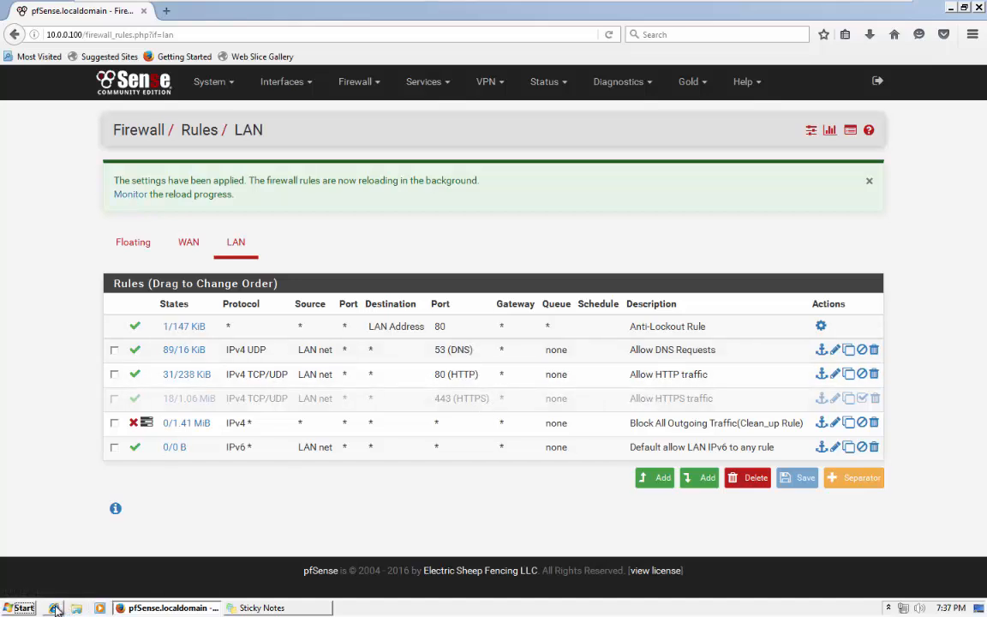
Restart Firefox and load facebook.com after correcting a mistyped address.
{"action": "left_click", "coordinate": [979, 6]}
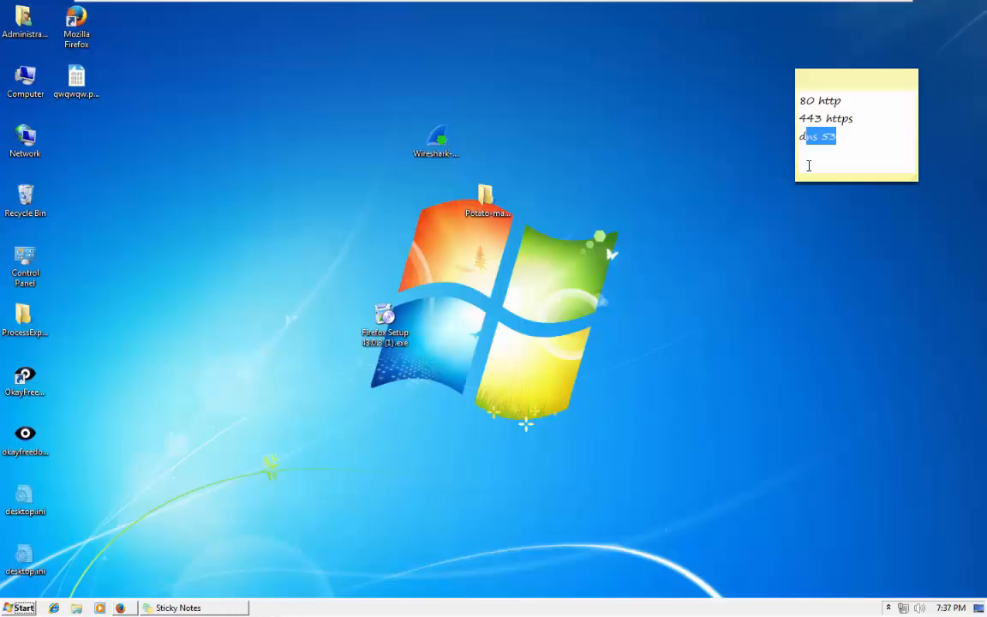
{"action": "left_click", "coordinate": [122, 608]}
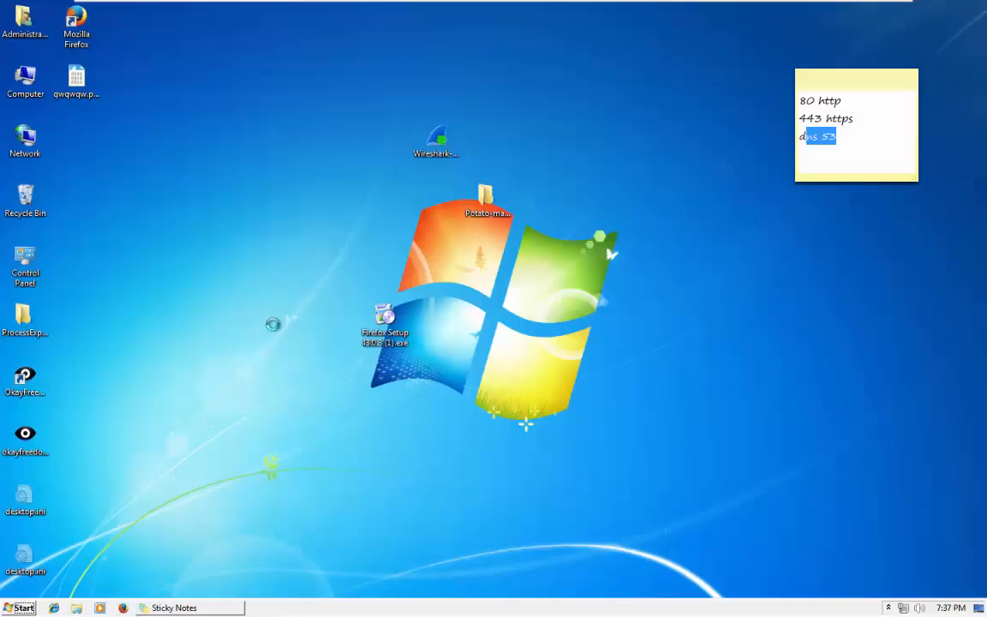
{"action": "type", "text": "face"}
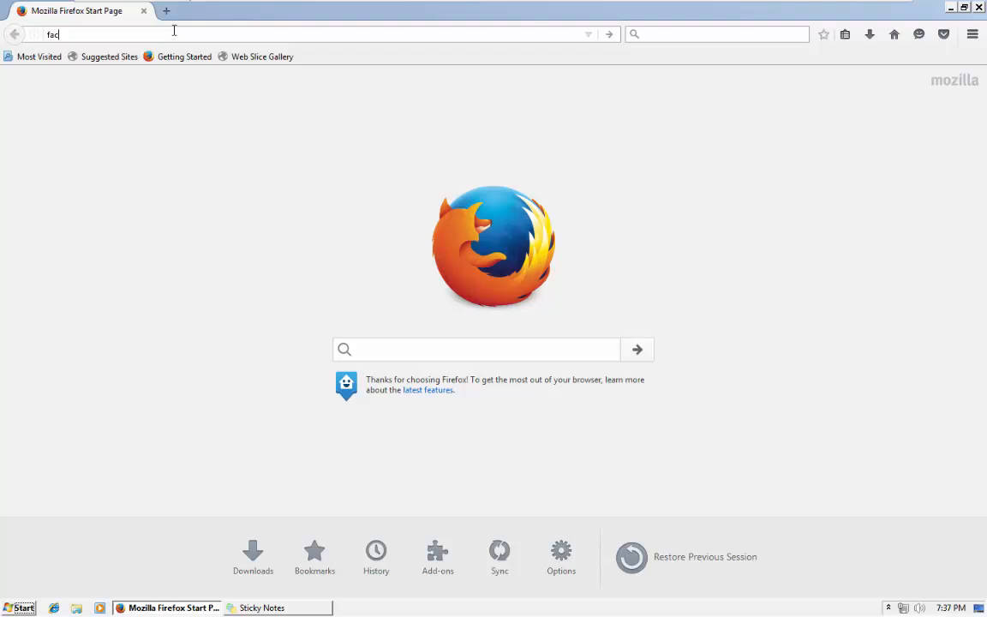
{"action": "key", "text": "Return"}
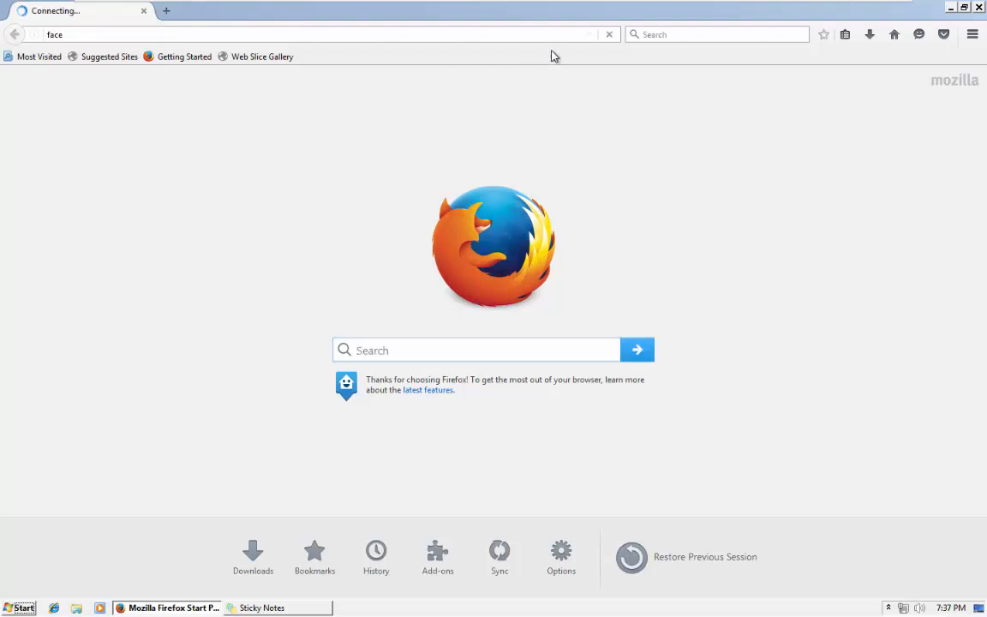
{"action": "left_click", "coordinate": [609, 35]}
{"action": "left_click", "coordinate": [520, 35]}
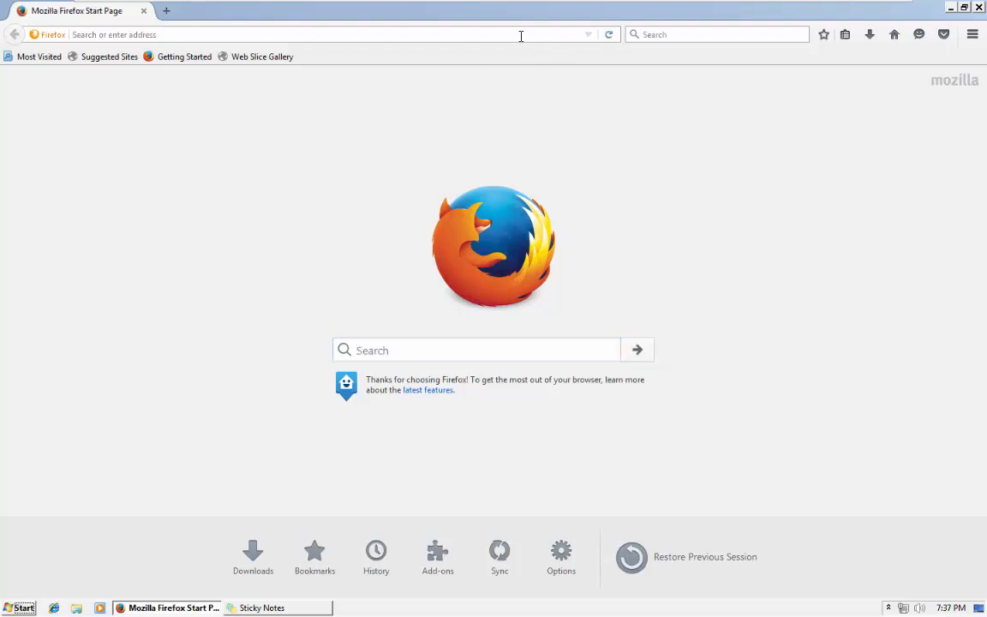
{"action": "type", "text": "facebook.com/"}
{"action": "key", "text": "Return"}
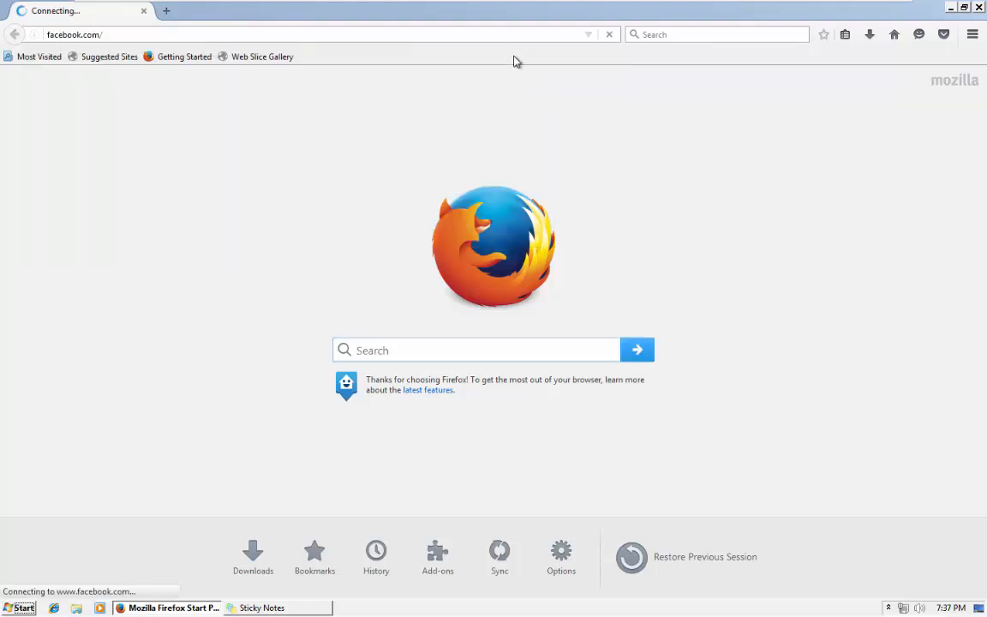
Load google.com and shabdkosh.com in new tabs, leaving a fourth blank tab open.
{"action": "left_click", "coordinate": [168, 11]}
{"action": "type", "text": "google.com/"}
{"action": "key", "text": "Return"}
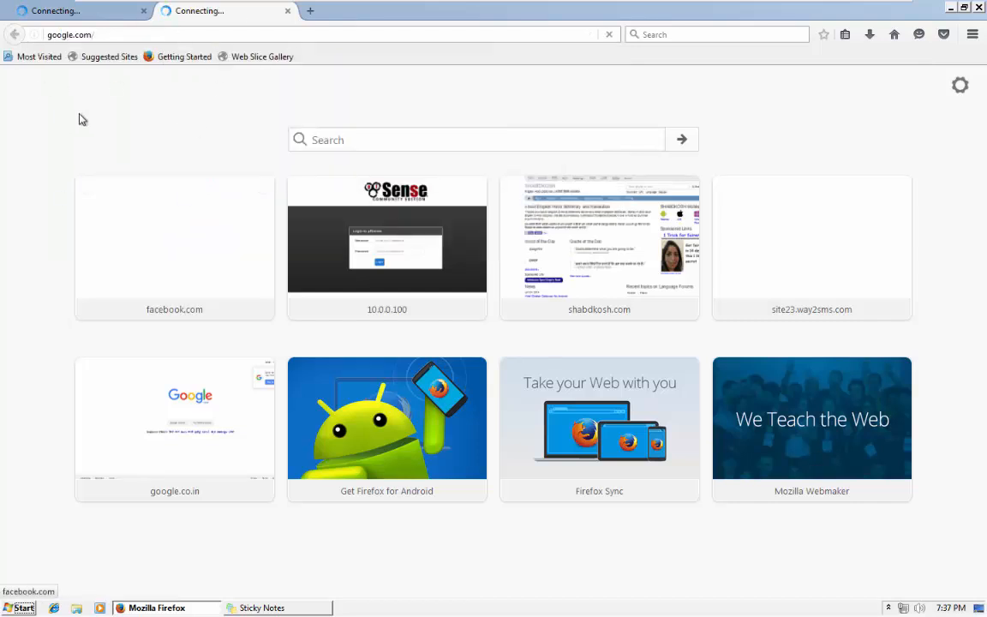
{"action": "left_click", "coordinate": [311, 10]}
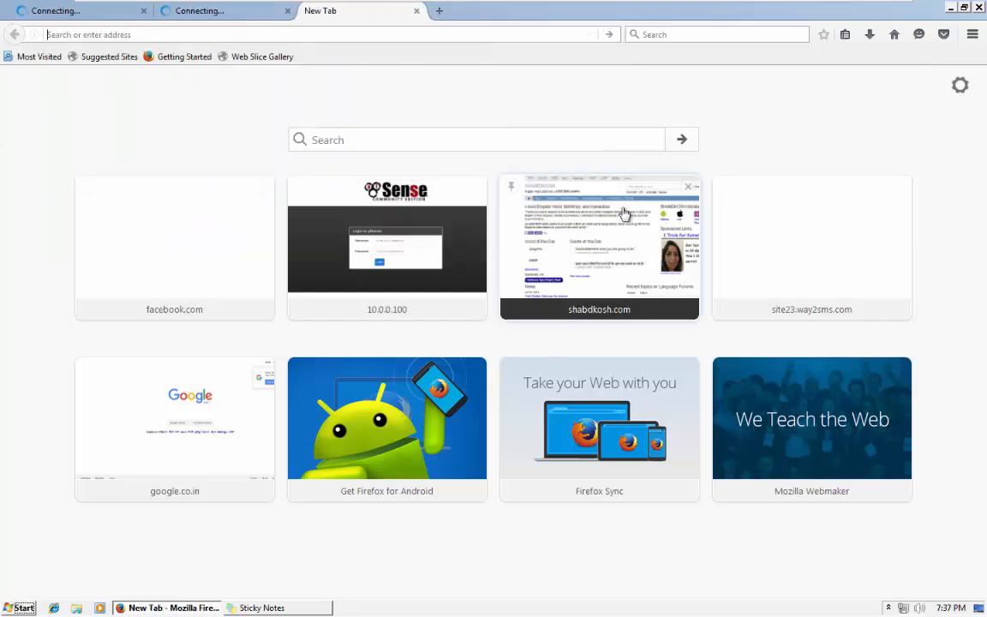
{"action": "left_click", "coordinate": [591, 236]}
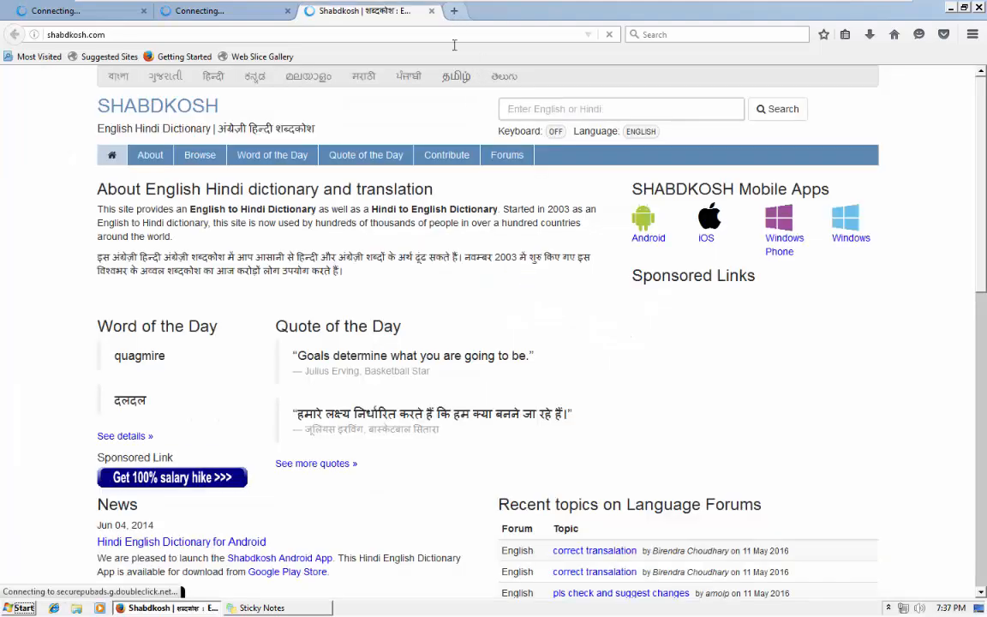
{"action": "left_click", "coordinate": [454, 11]}
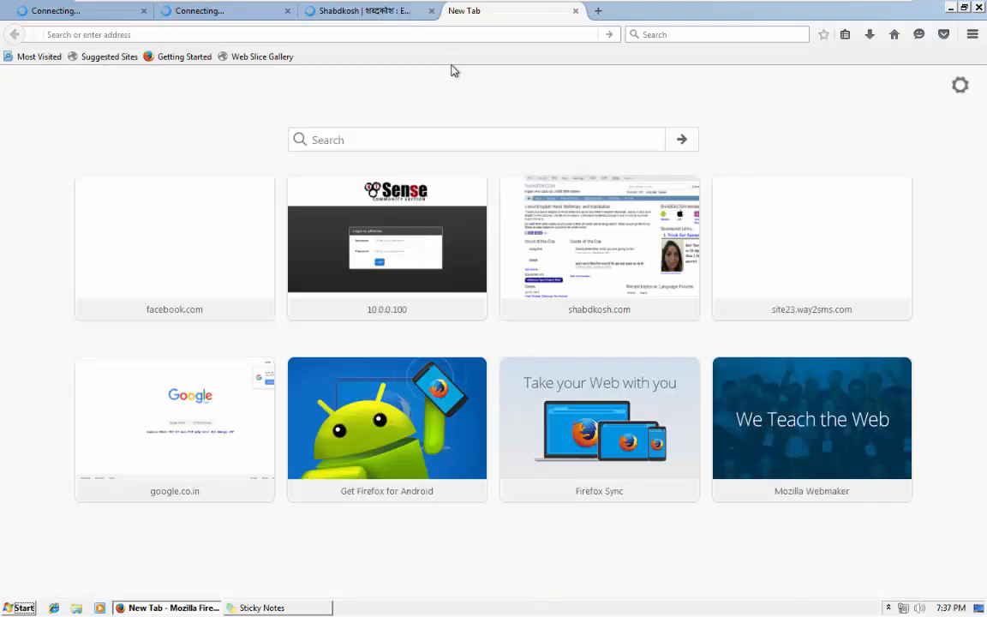
Sign in to pfSense at 10.0.0.100 with the admin username and password.
{"action": "type", "text": "10.0.0.100"}
{"action": "key", "text": "Return"}
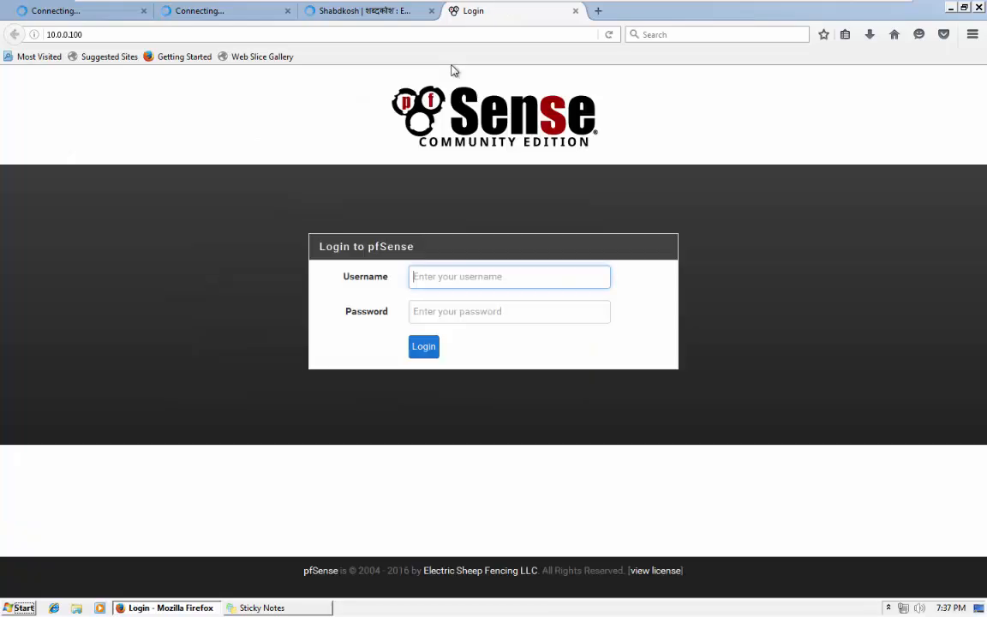
{"action": "type", "text": "admin"}
{"action": "key", "text": "Tab"}
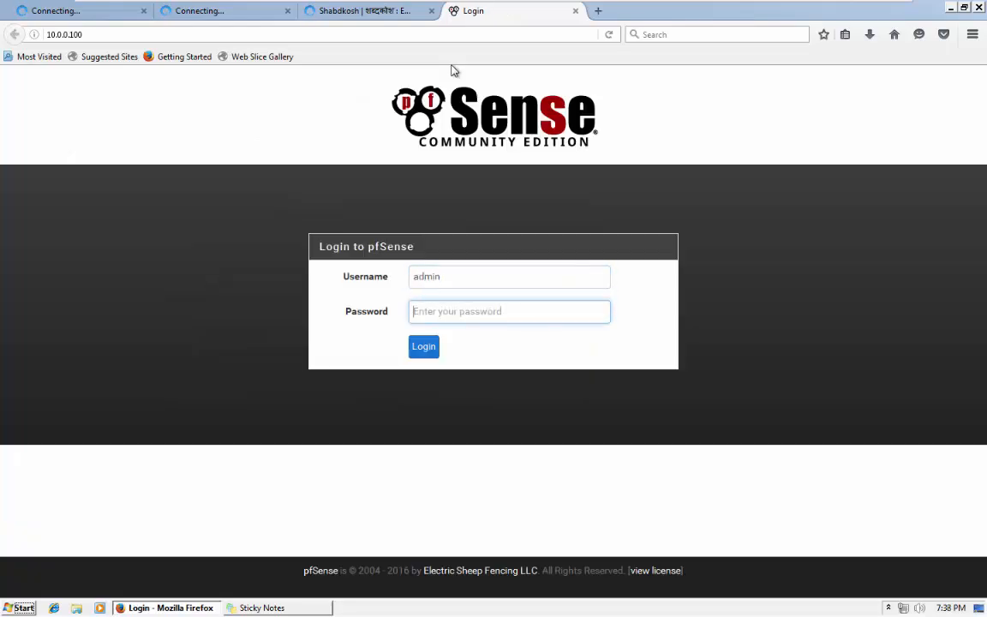
{"action": "type", "text": "pfsense"}
{"action": "key", "text": "Return"}
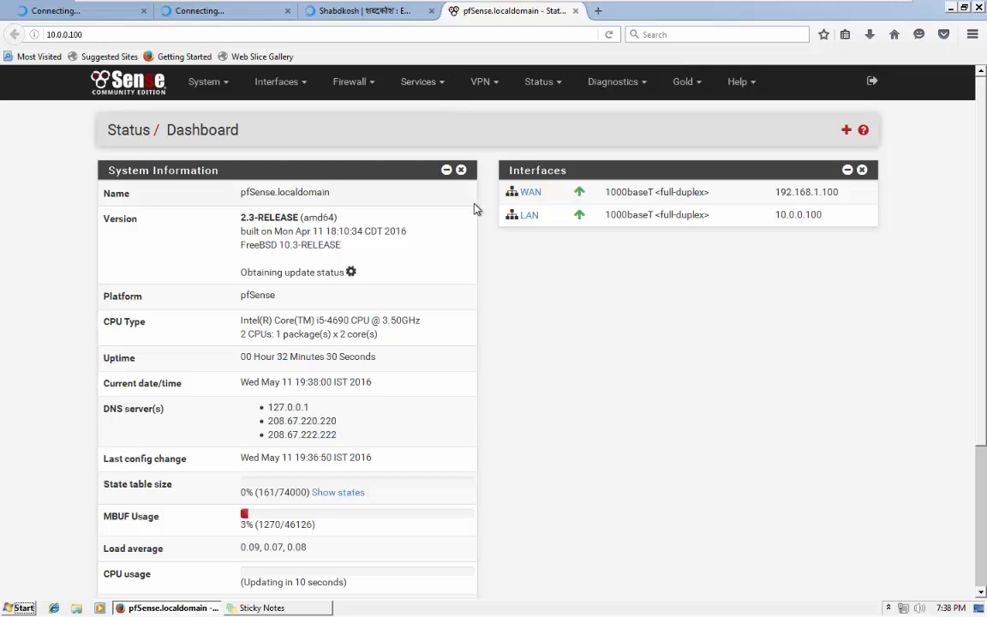
Check the Facebook and Shabdkosh tabs, then open Firewall > Rules in pfSense.
{"action": "left_click", "coordinate": [89, 14]}
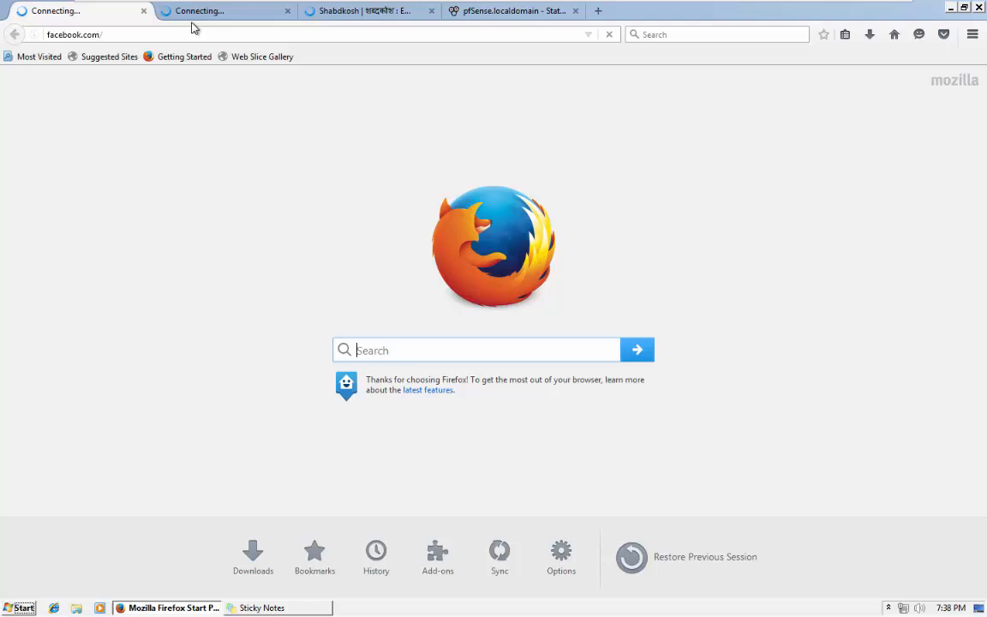
{"action": "left_click", "coordinate": [328, 16]}
{"action": "left_click", "coordinate": [453, 13]}
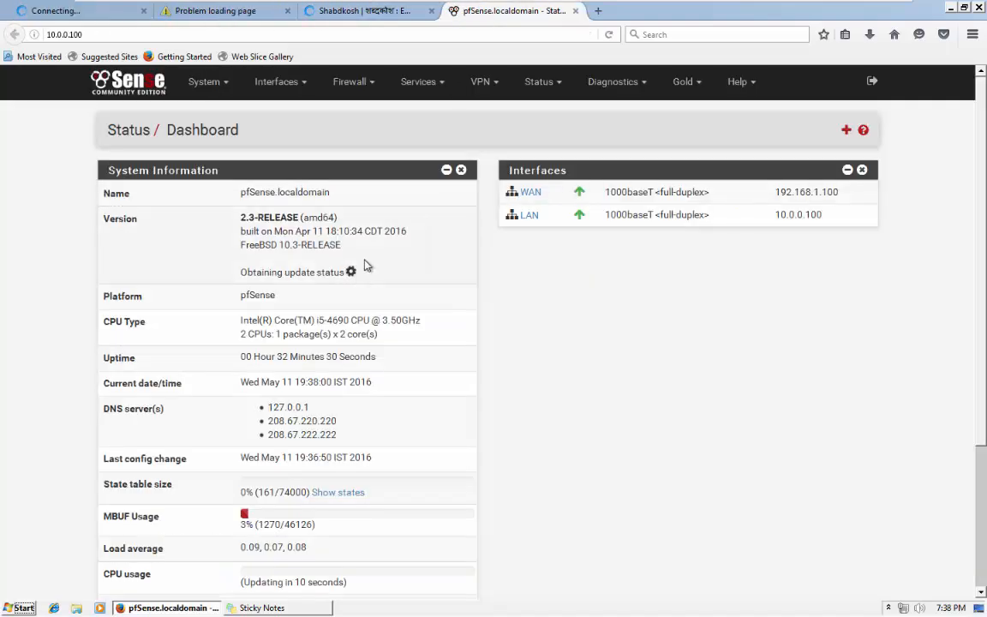
{"action": "left_click", "coordinate": [351, 83]}
{"action": "left_click", "coordinate": [359, 156]}
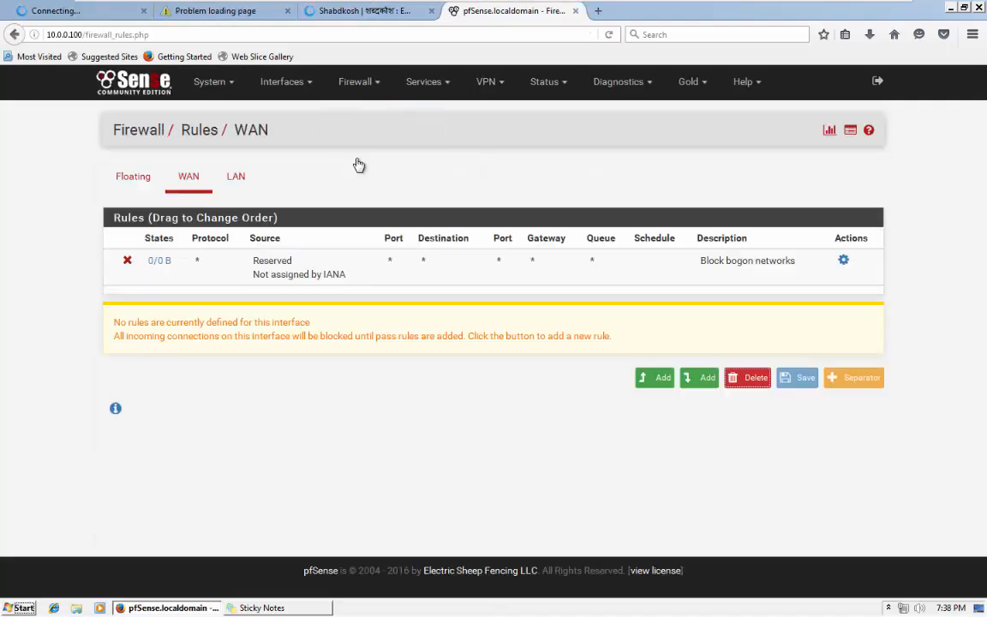
Enable the disabled Allow HTTPS traffic LAN rule and apply the changes.
{"action": "left_click", "coordinate": [236, 177]}
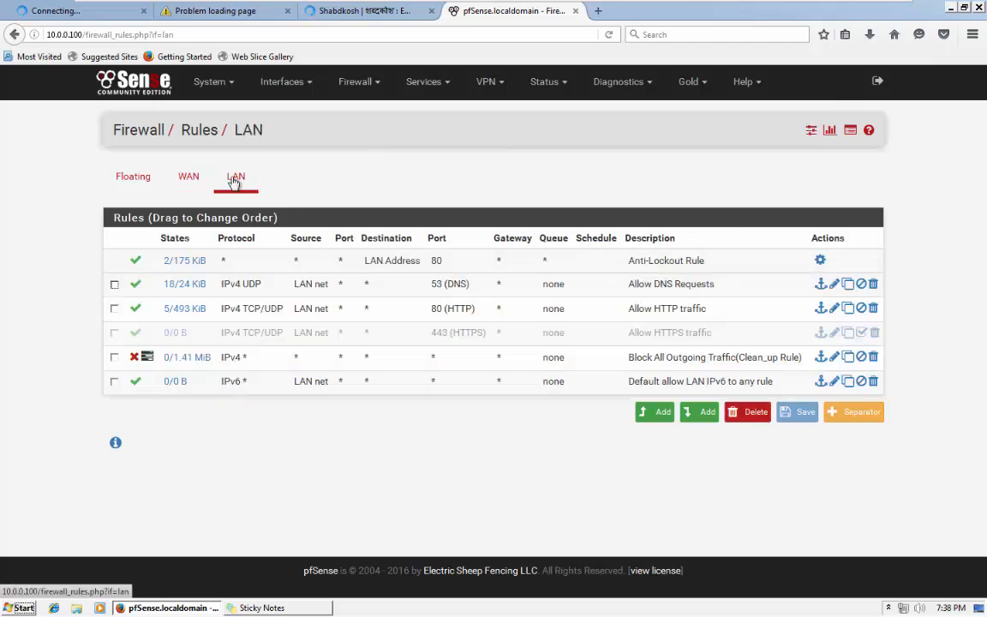
{"action": "left_click", "coordinate": [852, 341]}
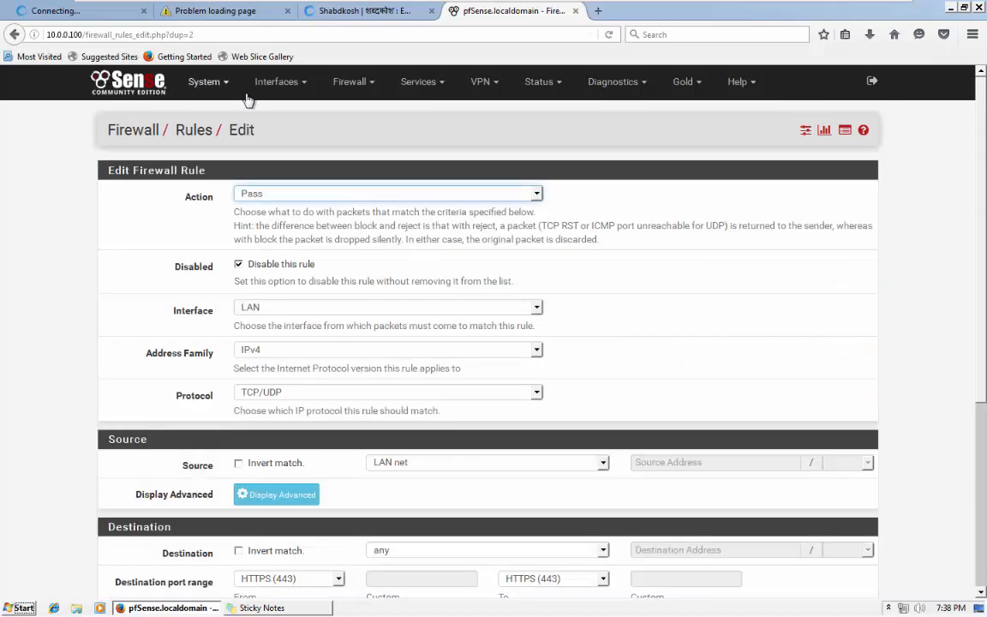
{"action": "left_click", "coordinate": [354, 82]}
{"action": "left_click", "coordinate": [366, 153]}
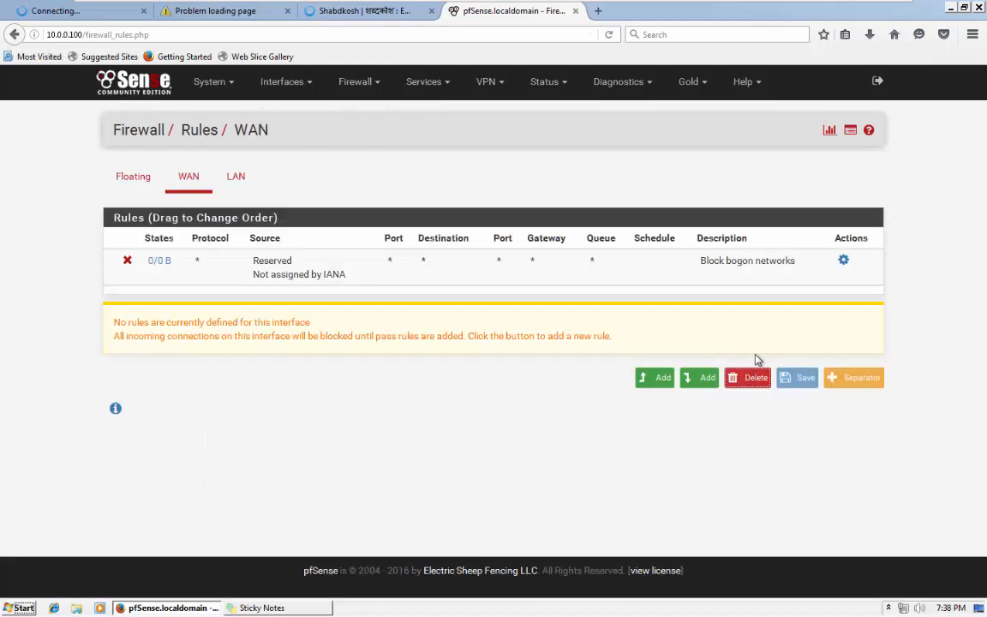
{"action": "left_click", "coordinate": [233, 180]}
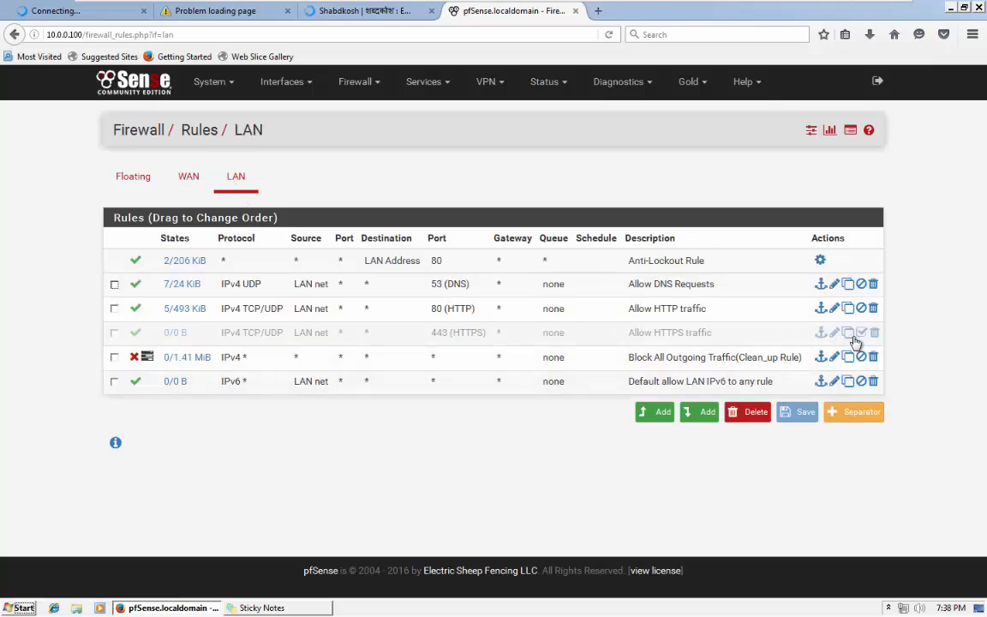
{"action": "left_click", "coordinate": [862, 333]}
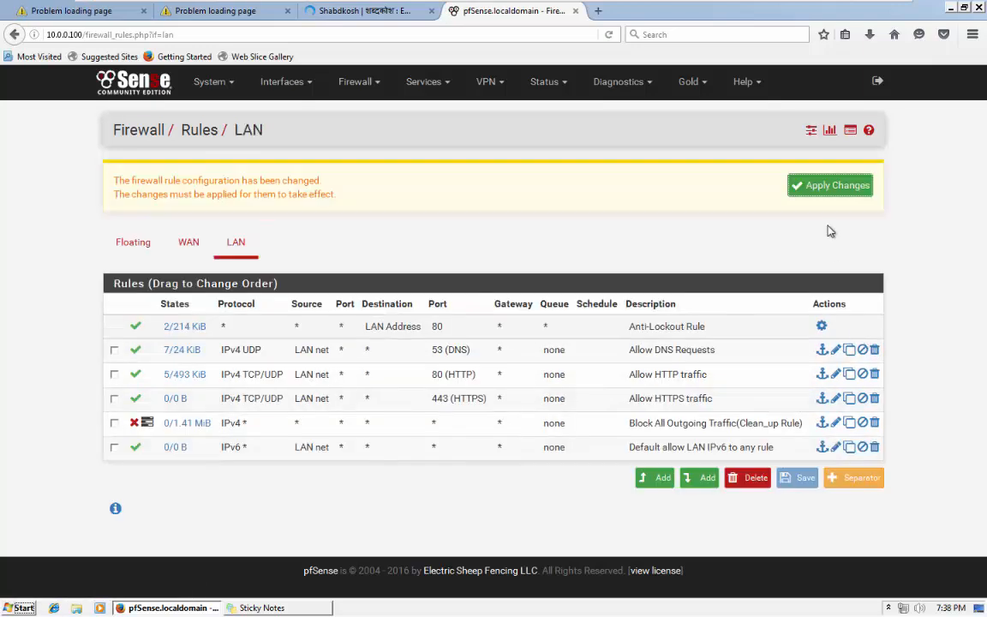
{"action": "left_click", "coordinate": [830, 190]}
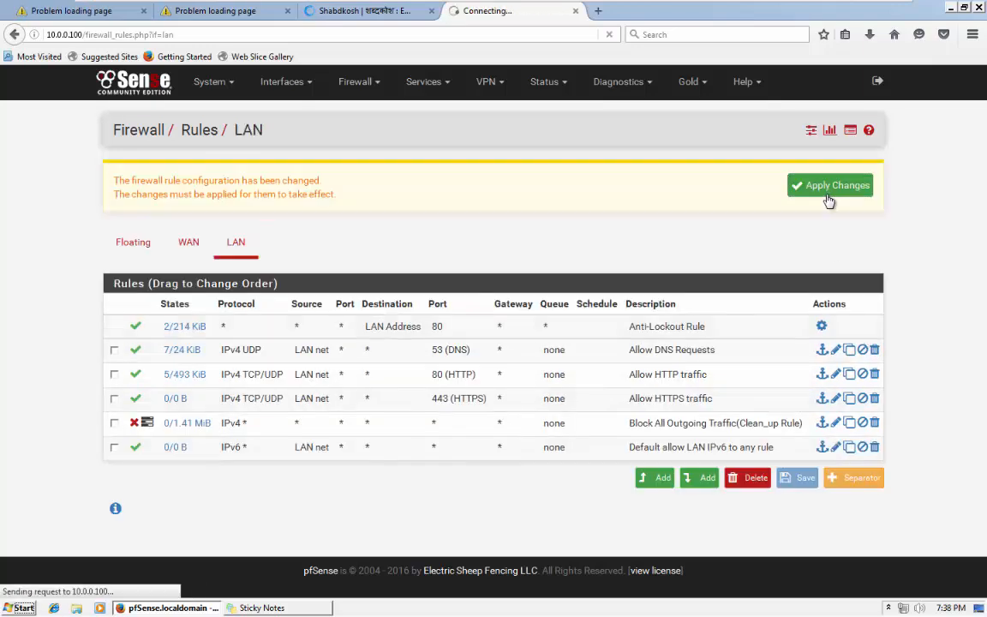
Confirm Google, Facebook and Shabdkosh now load, then return to the LAN rules.
{"action": "left_click", "coordinate": [214, 12]}
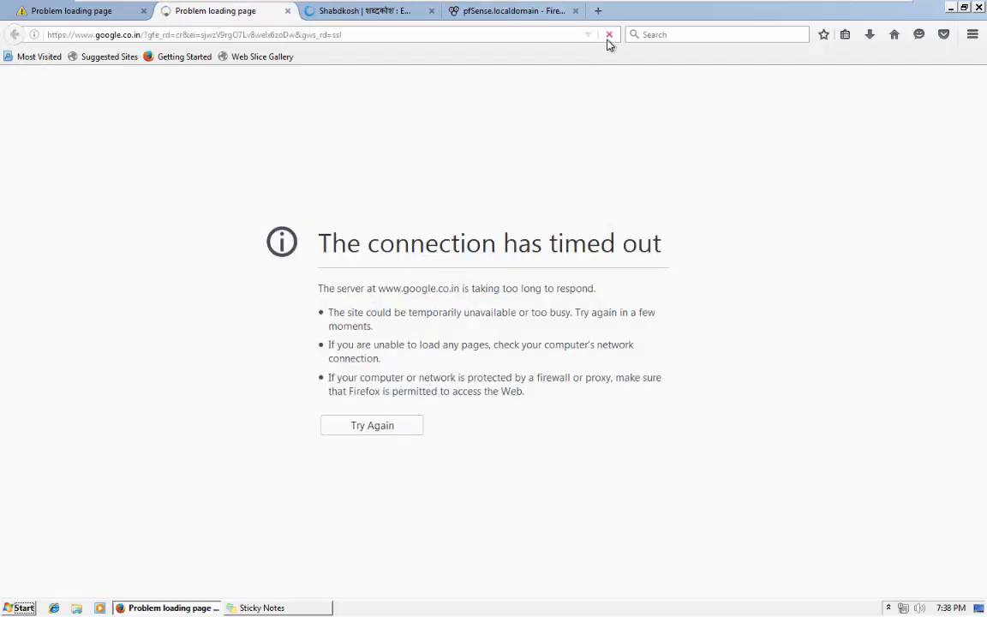
{"action": "left_click", "coordinate": [100, 11]}
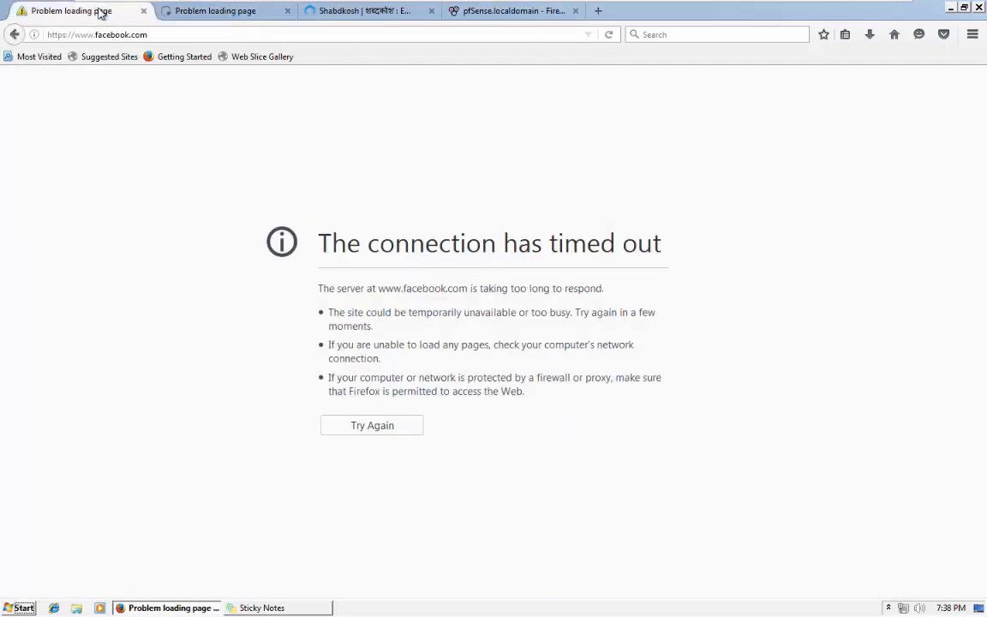
{"action": "left_click", "coordinate": [608, 34]}
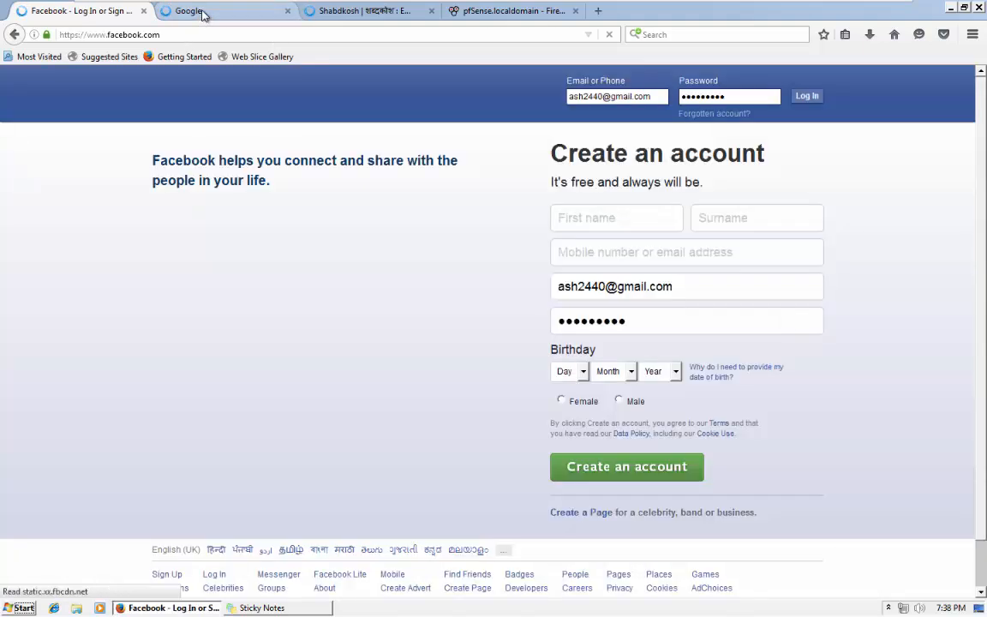
{"action": "left_click", "coordinate": [203, 12]}
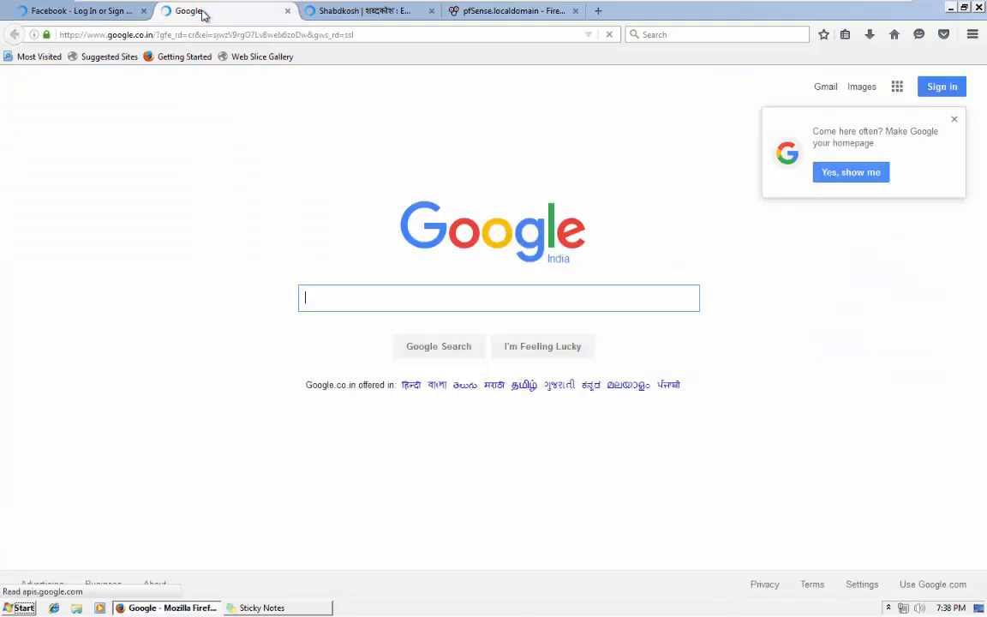
{"action": "left_click", "coordinate": [352, 12]}
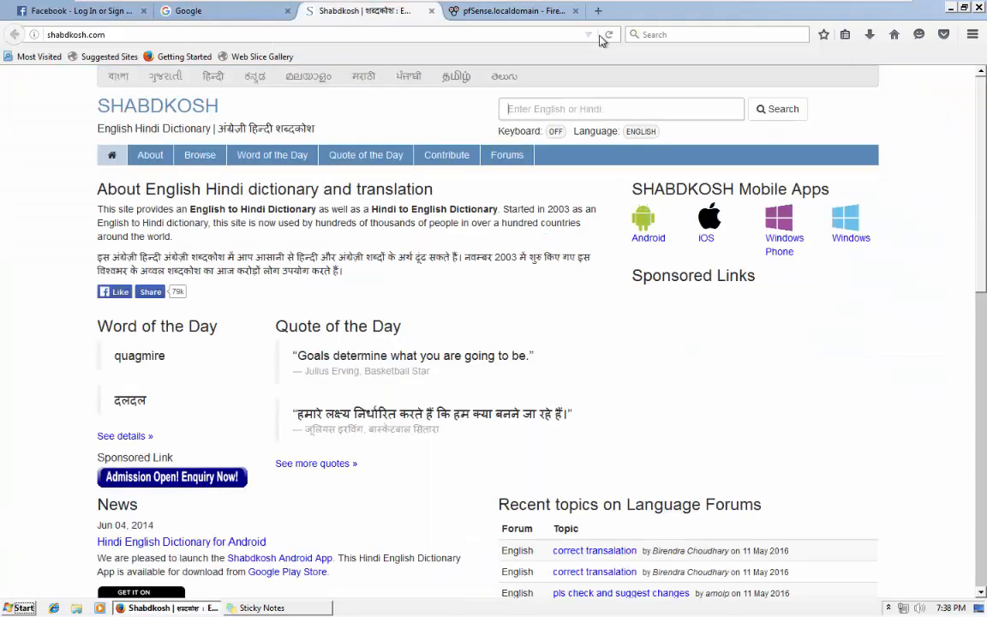
{"action": "left_click", "coordinate": [505, 11]}
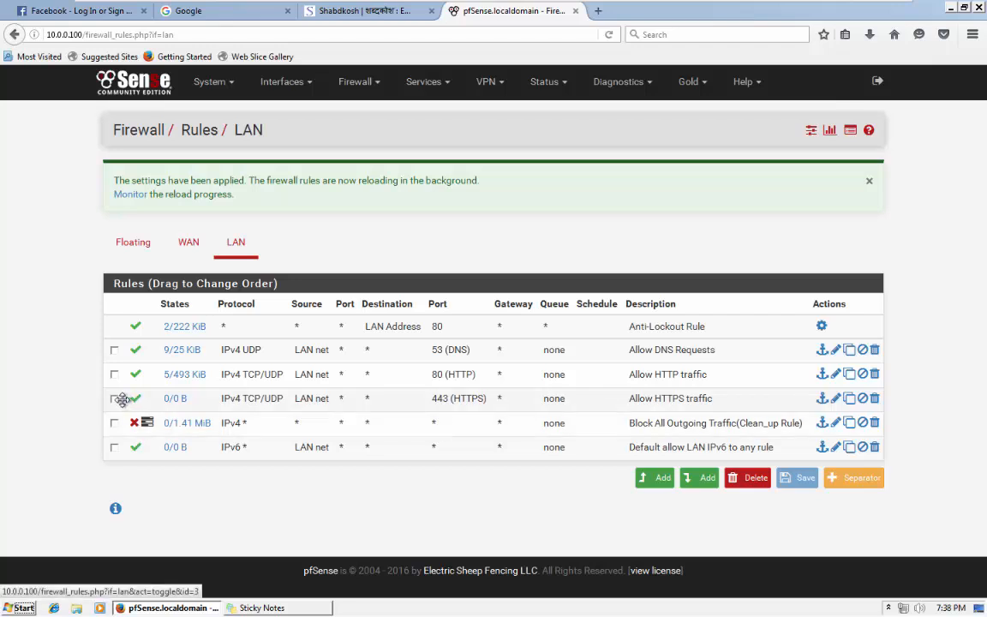
Change the Allow HTTPS traffic rule's action to Block, save it and apply the change.
{"action": "left_click", "coordinate": [836, 399]}
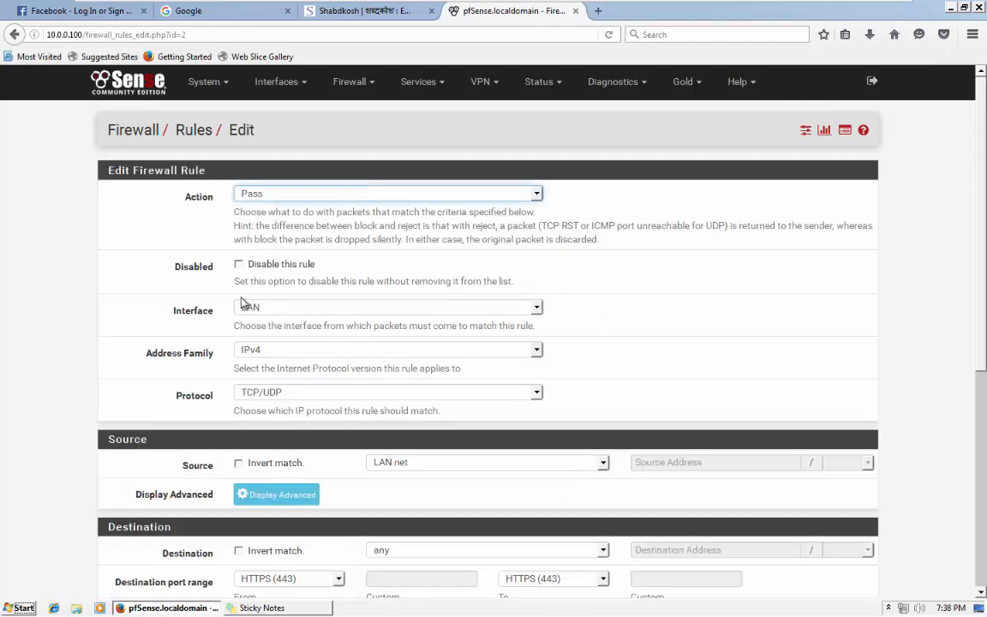
{"action": "left_click", "coordinate": [287, 199]}
{"action": "left_click", "coordinate": [253, 217]}
{"action": "scroll", "coordinate": [304, 471], "scroll_direction": "down", "scroll_amount": 5}
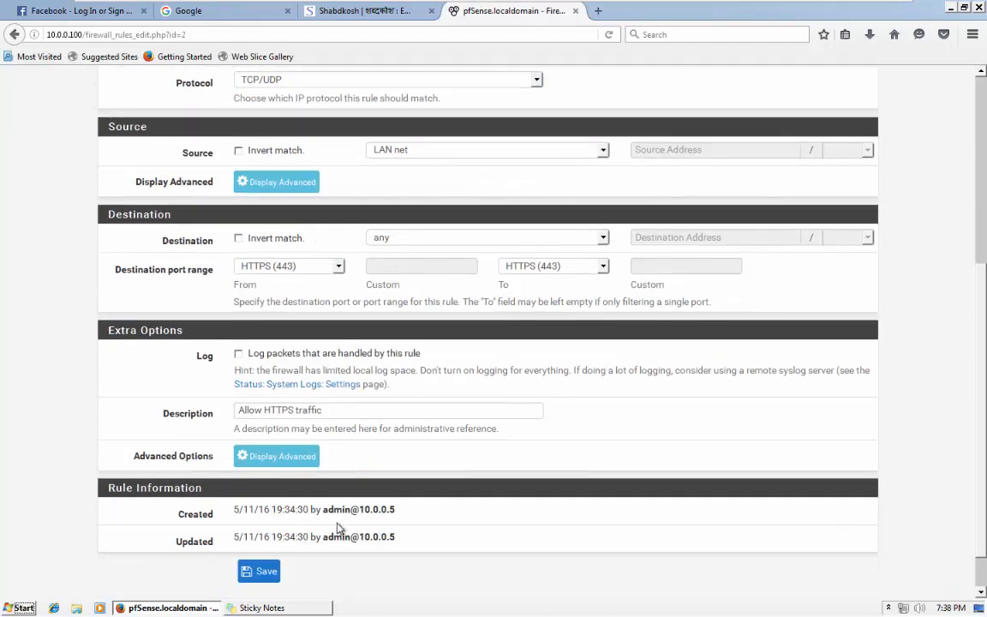
{"action": "left_click", "coordinate": [254, 571]}
{"action": "left_click", "coordinate": [827, 187]}
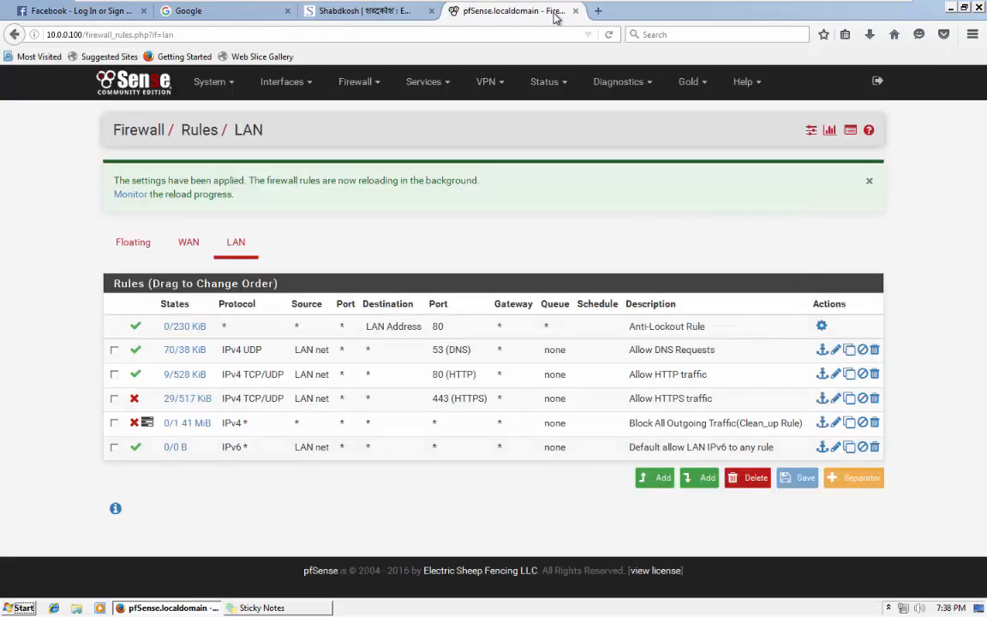
Set Firefox's Privacy history option to 'Use custom settings for history'.
{"action": "left_click", "coordinate": [597, 10]}
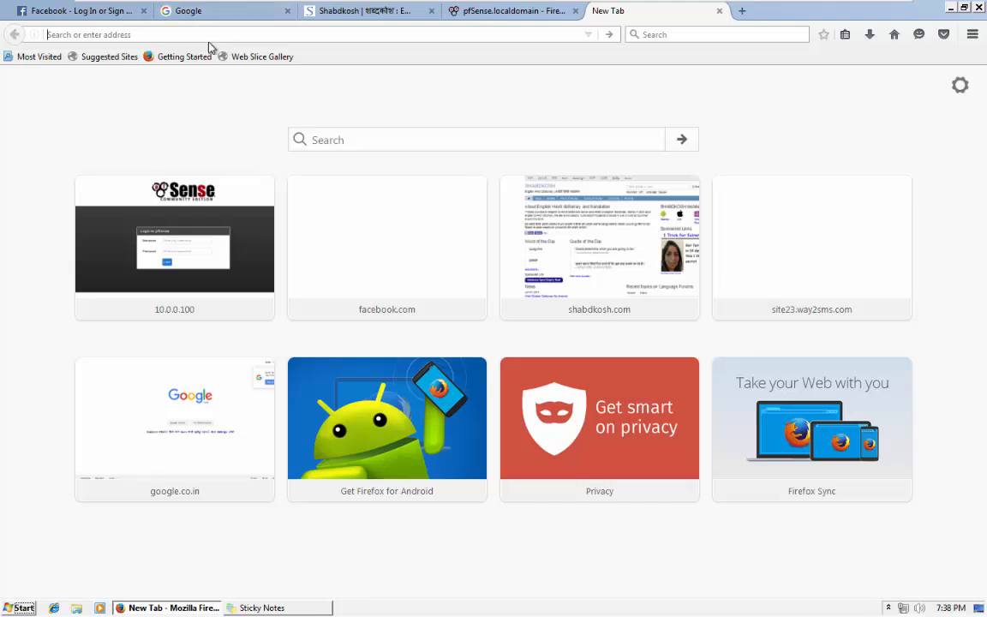
{"action": "key", "text": "alt"}
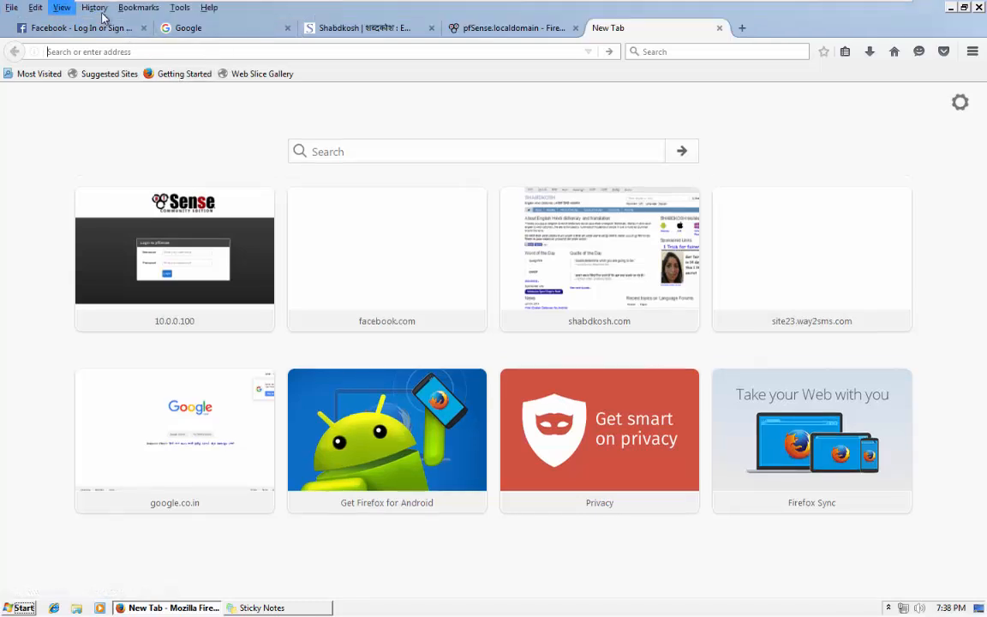
{"action": "left_click", "coordinate": [180, 7]}
{"action": "left_click", "coordinate": [191, 115]}
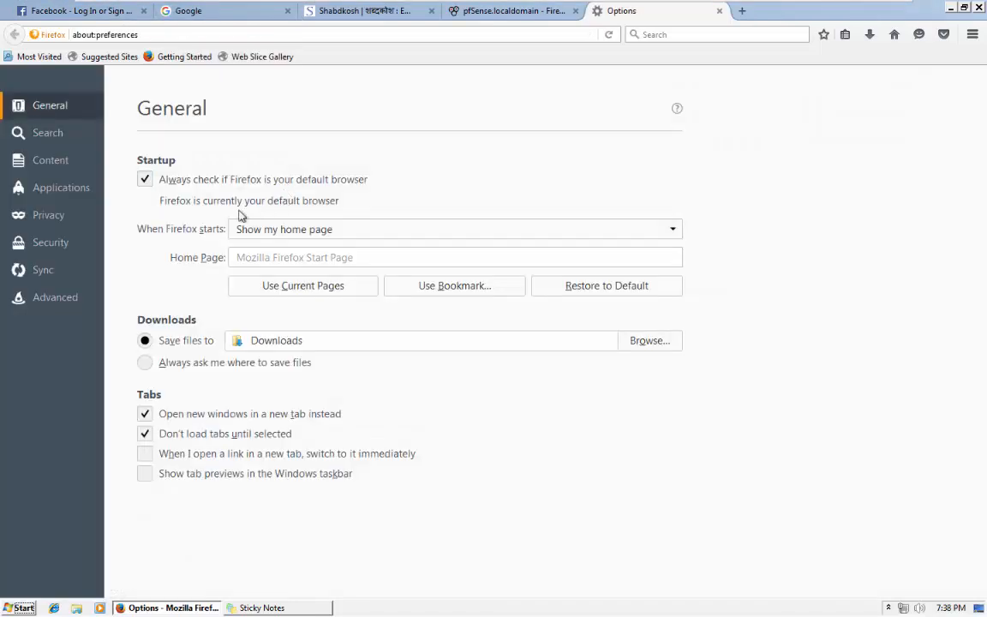
{"action": "left_click", "coordinate": [52, 214]}
{"action": "left_click", "coordinate": [257, 253]}
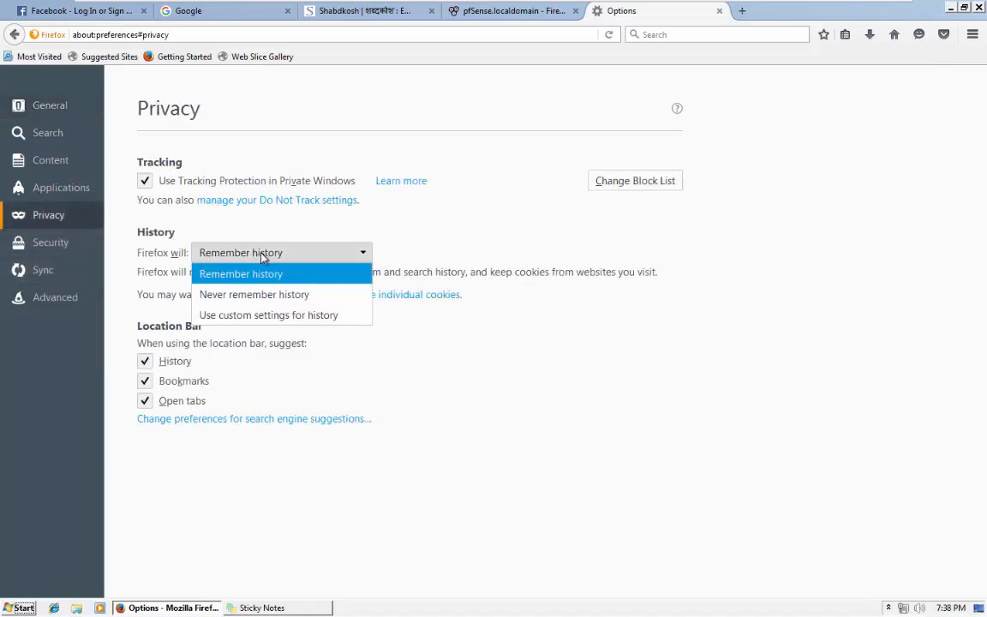
{"action": "left_click", "coordinate": [260, 313]}
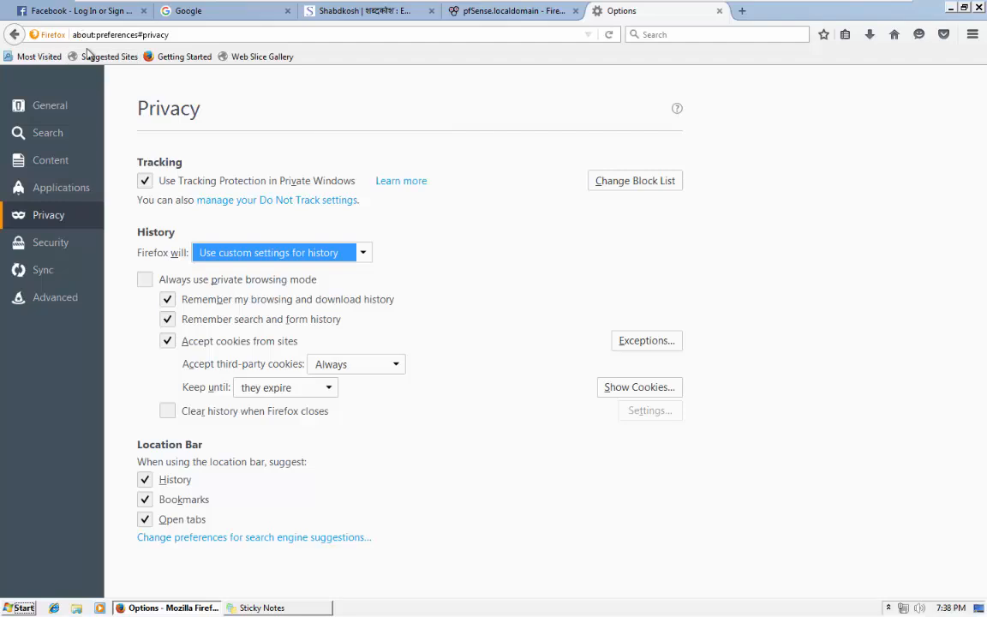
Clear the recent browsing history with Clear Now, then view the Google tab.
{"action": "key", "text": "alt"}
{"action": "left_click", "coordinate": [93, 8]}
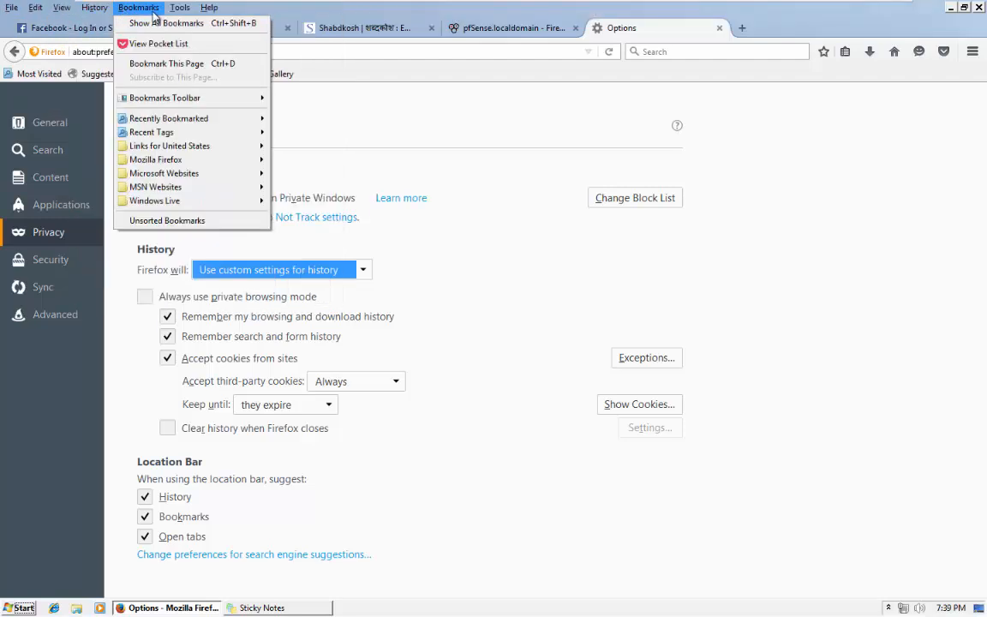
{"action": "left_click", "coordinate": [96, 35]}
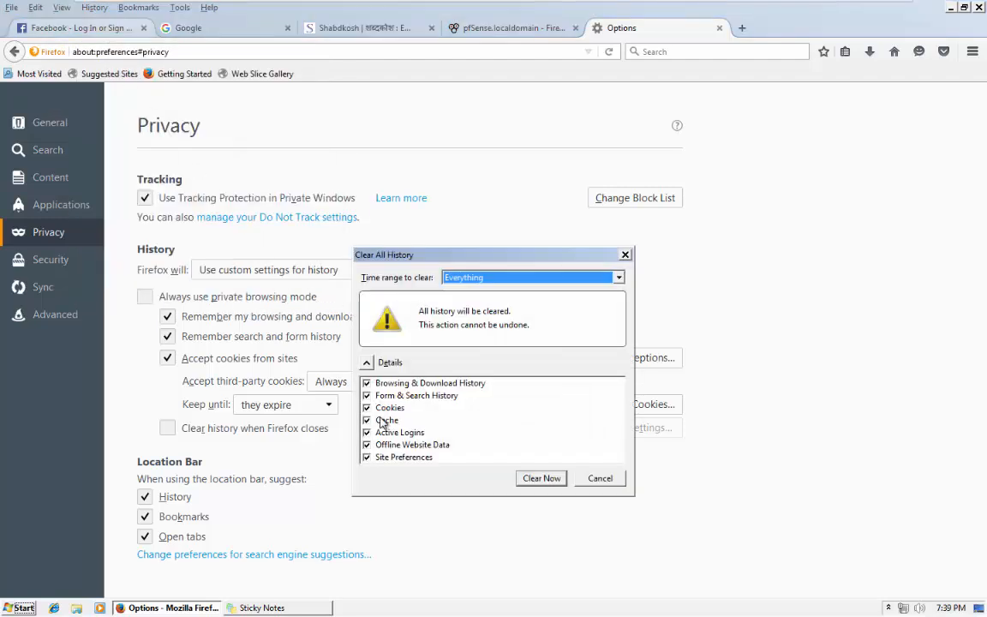
{"action": "left_click", "coordinate": [367, 384]}
{"action": "left_click", "coordinate": [525, 478]}
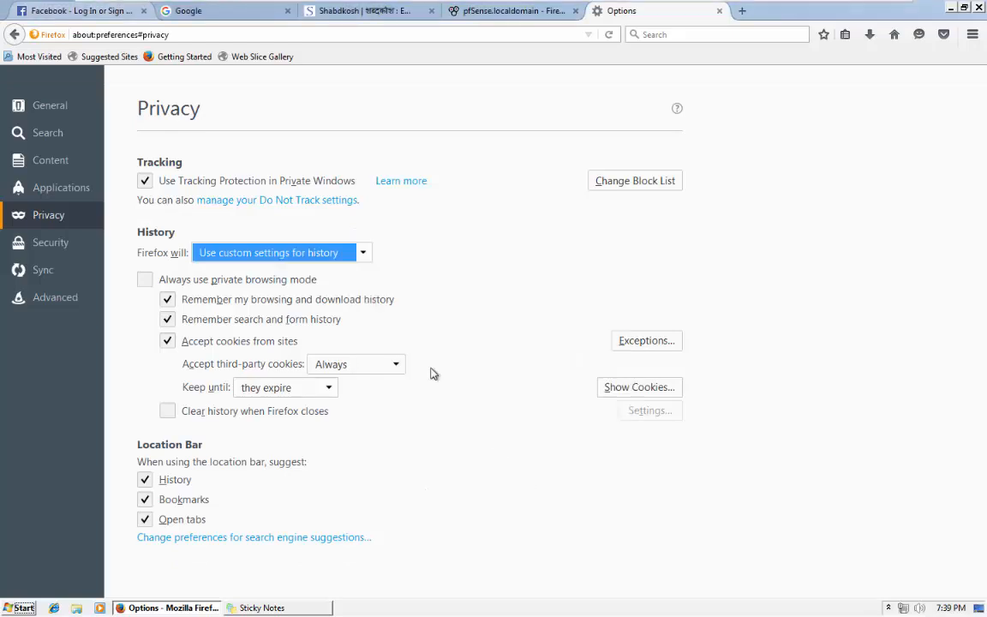
{"action": "left_click", "coordinate": [180, 11]}
Close the Facebook and Google tabs and load facebook.com in a new tab.
{"action": "left_click", "coordinate": [144, 11]}
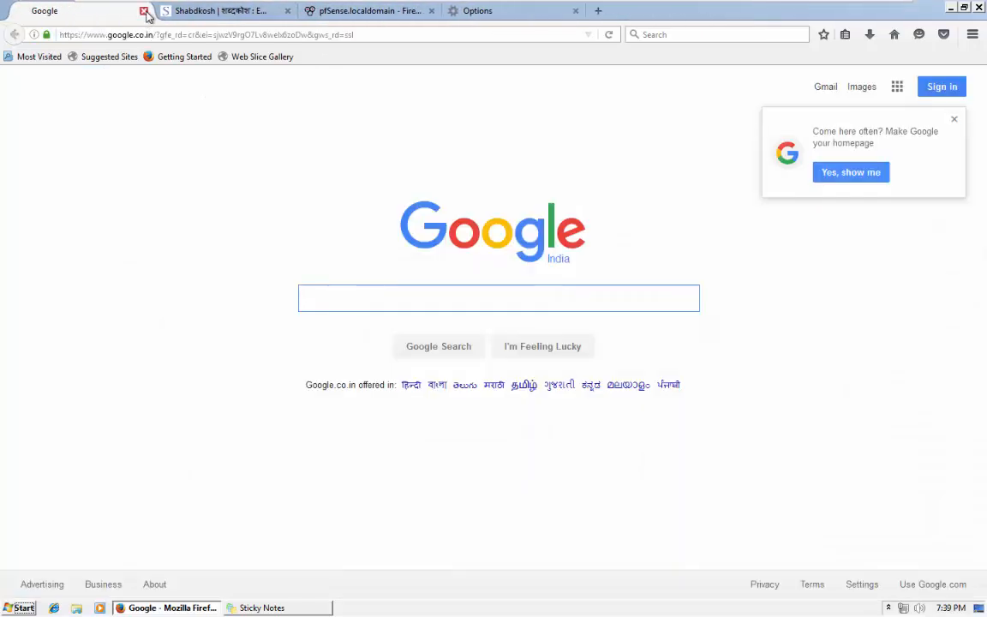
{"action": "left_click", "coordinate": [144, 11]}
{"action": "left_click", "coordinate": [343, 10]}
{"action": "left_click", "coordinate": [453, 11]}
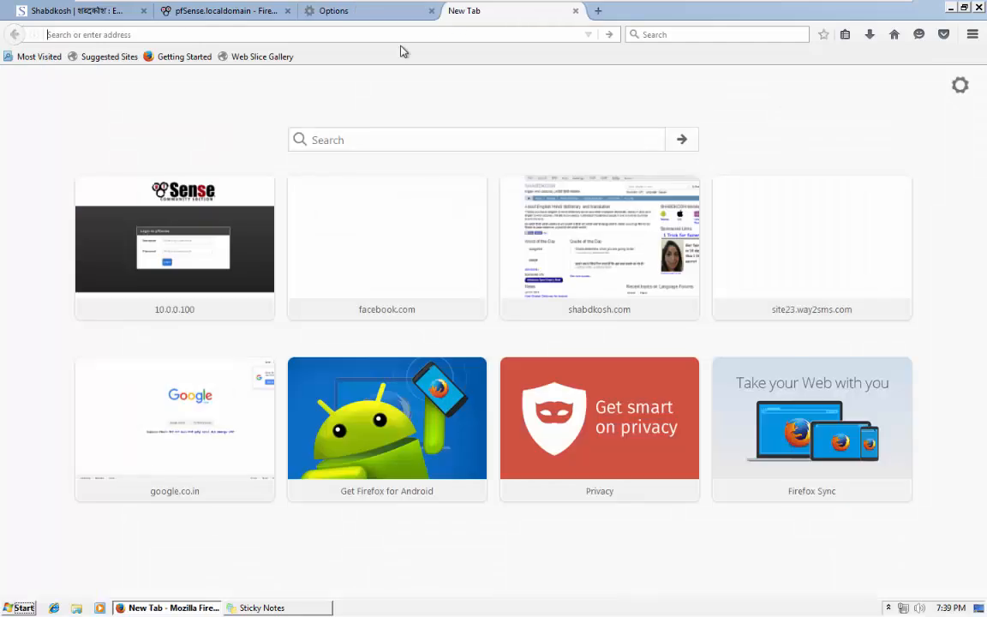
{"action": "type", "text": "fa"}
{"action": "key", "text": "Return"}
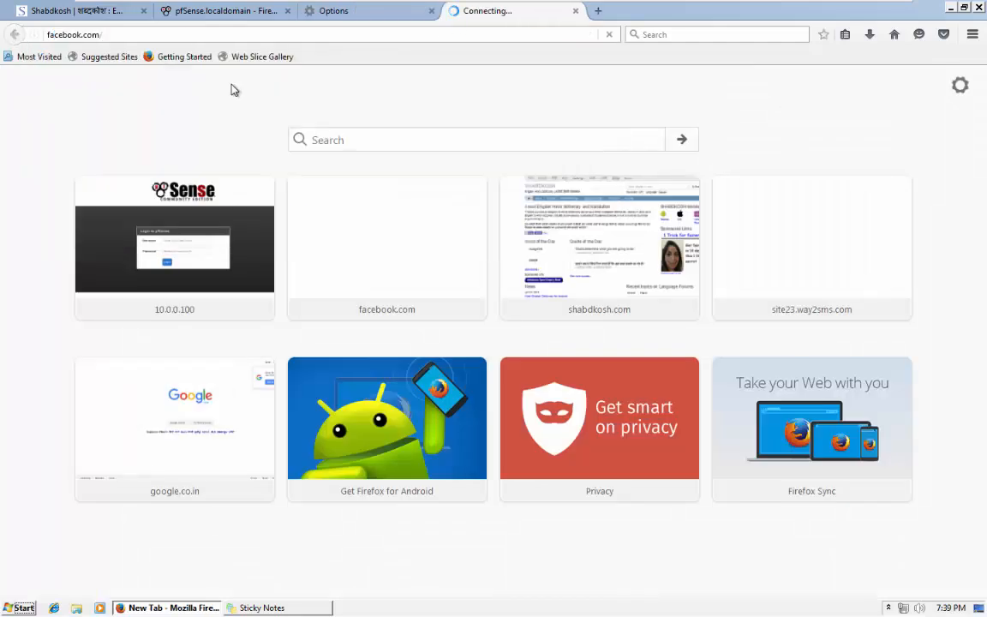
Return to the pfSense LAN rules and open the blocked HTTPS rule for editing.
{"action": "left_click", "coordinate": [216, 10]}
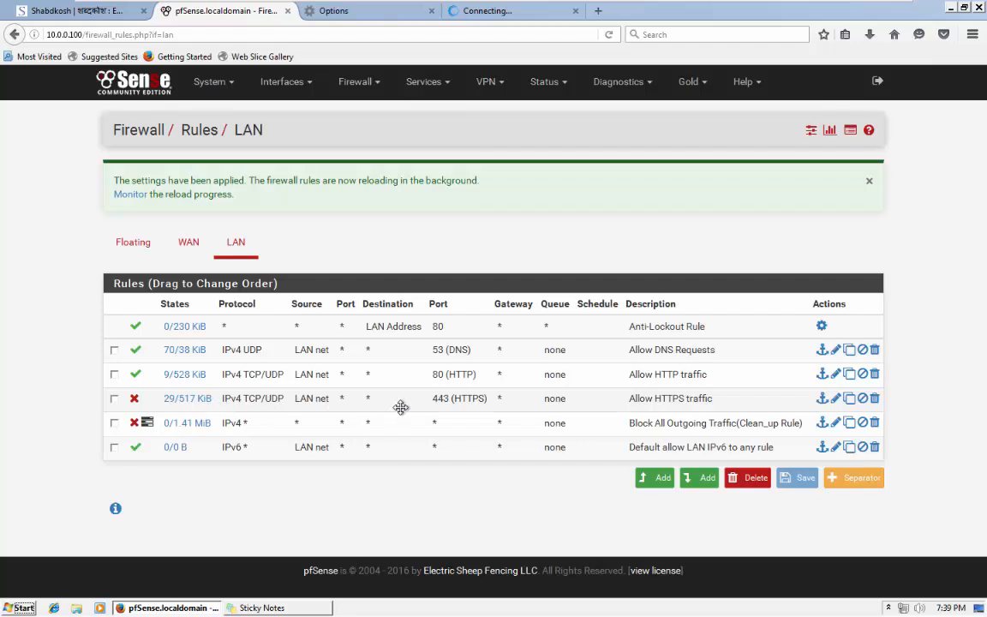
{"action": "mouse_move", "coordinate": [473, 4]}
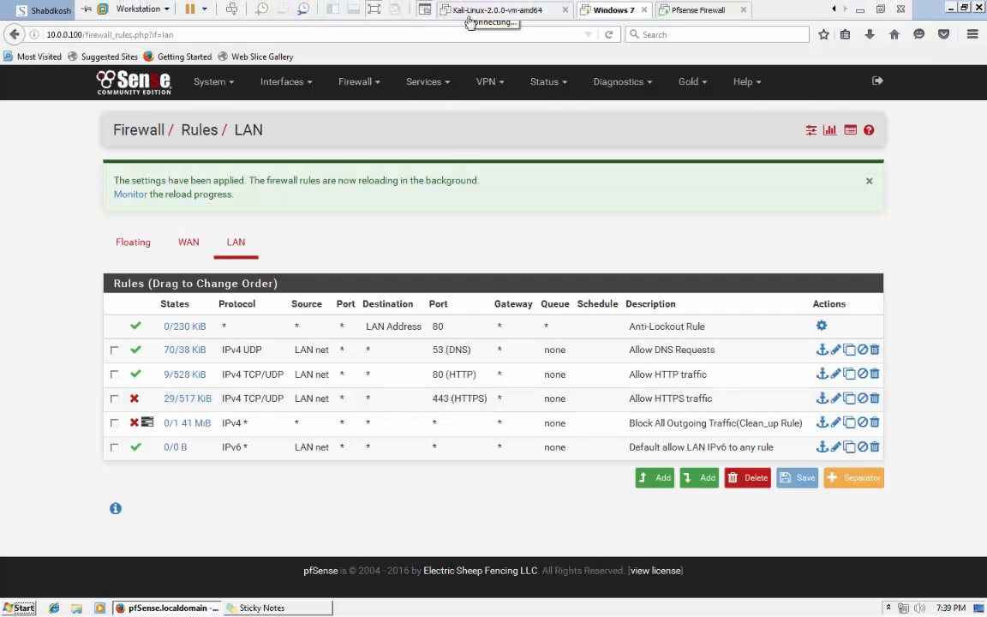
{"action": "left_click", "coordinate": [506, 11]}
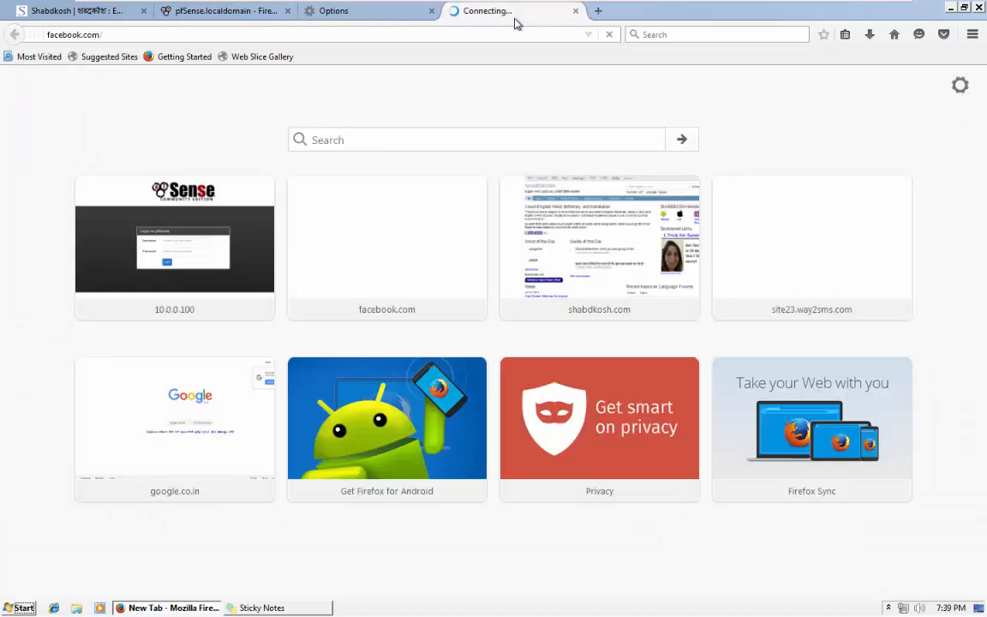
{"action": "left_click", "coordinate": [186, 13]}
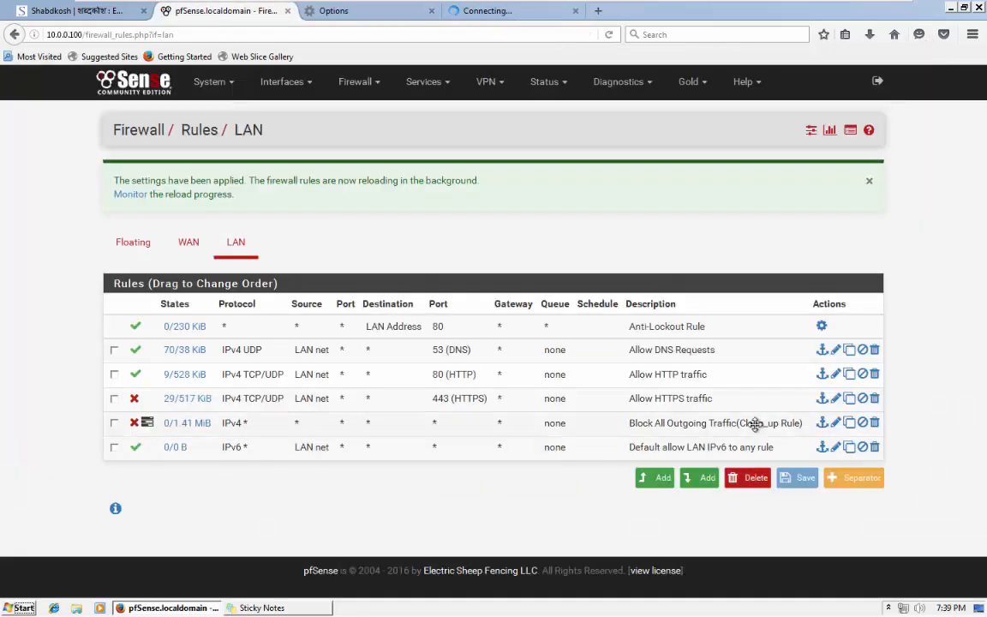
{"action": "left_click", "coordinate": [836, 399]}
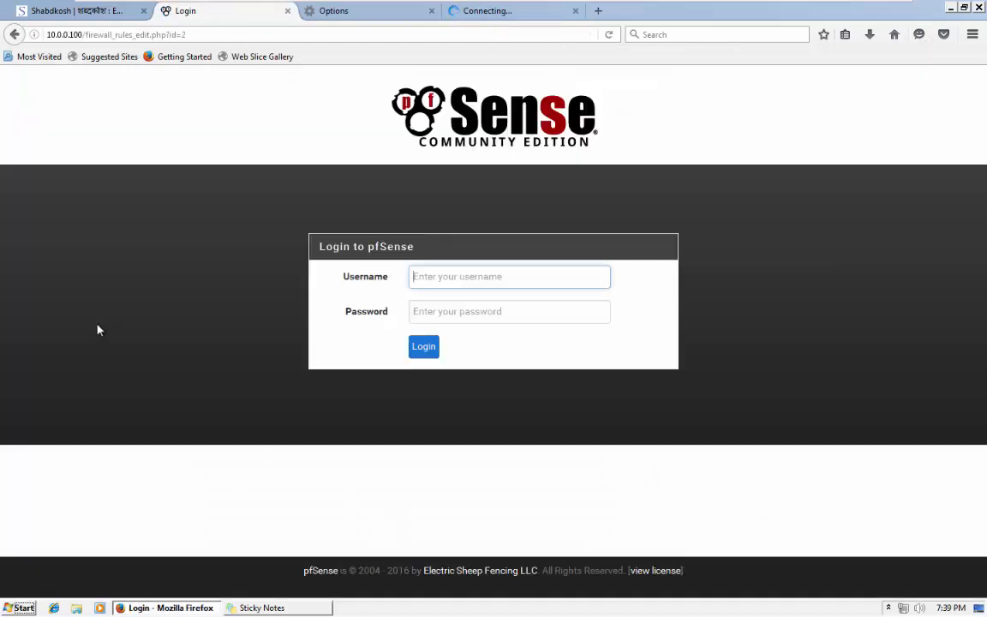
Log back in as admin, dismiss the save-login prompt, and open Firewall > Rules > LAN.
{"action": "type", "text": "a"}
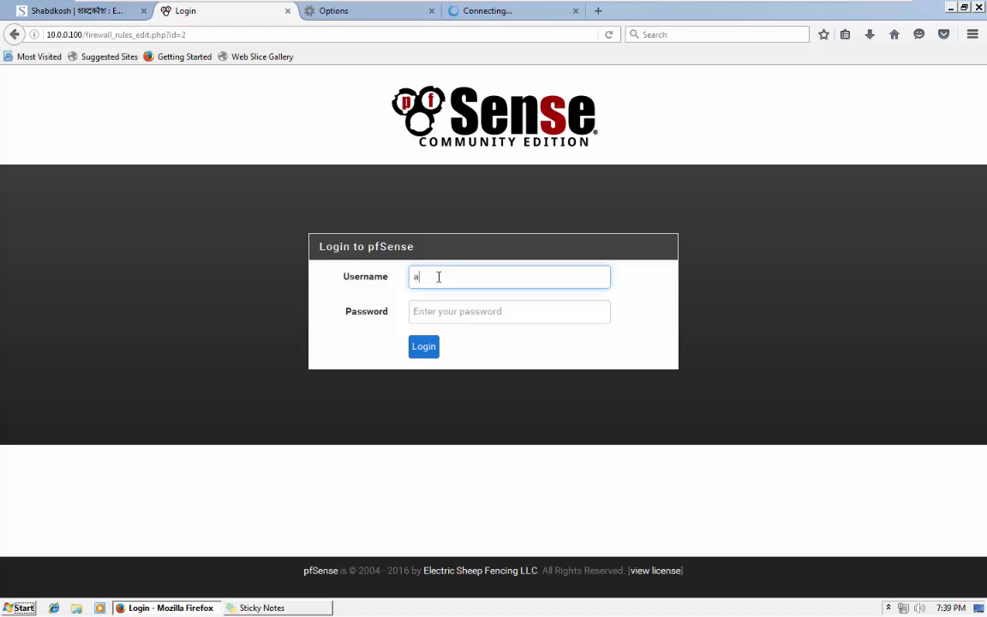
{"action": "type", "text": "dmin"}
{"action": "key", "text": "Tab"}
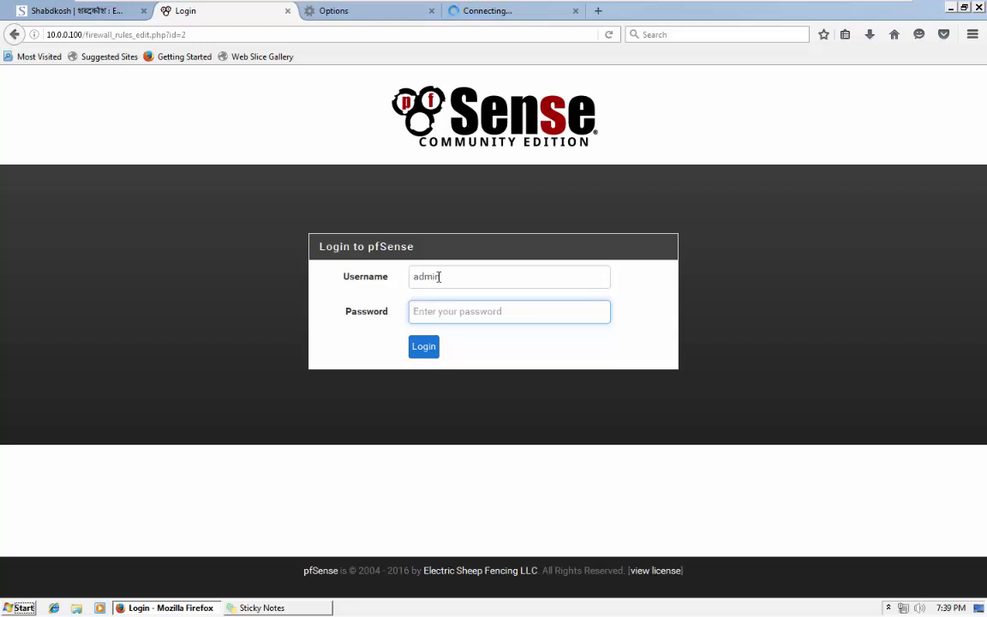
{"action": "type", "text": "••••••••"}
{"action": "key", "text": "Return"}
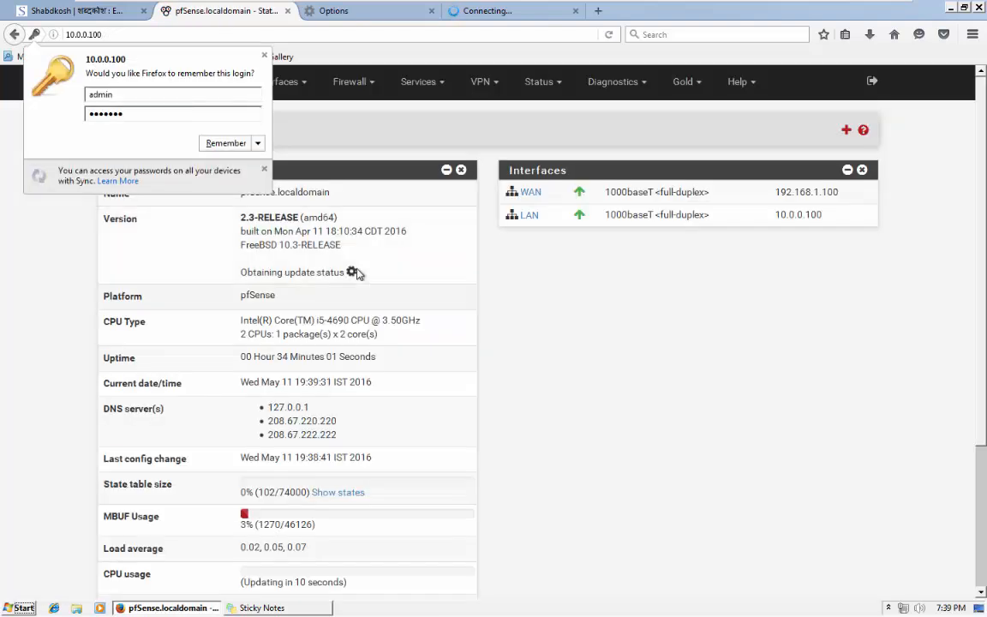
{"action": "left_click", "coordinate": [260, 145]}
{"action": "left_click", "coordinate": [258, 158]}
{"action": "left_click", "coordinate": [349, 90]}
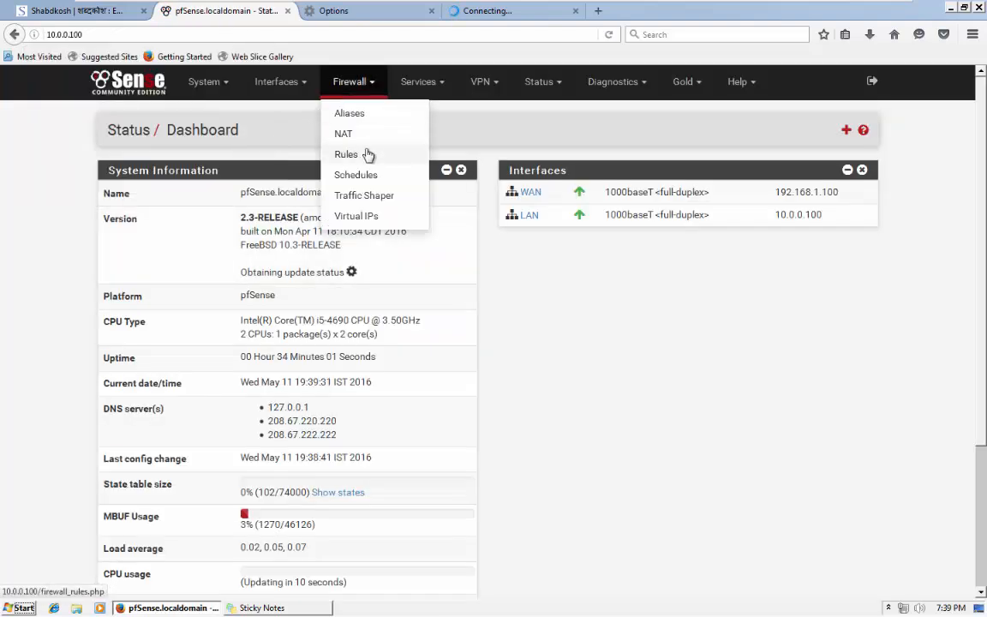
{"action": "left_click", "coordinate": [368, 156]}
{"action": "left_click", "coordinate": [219, 176]}
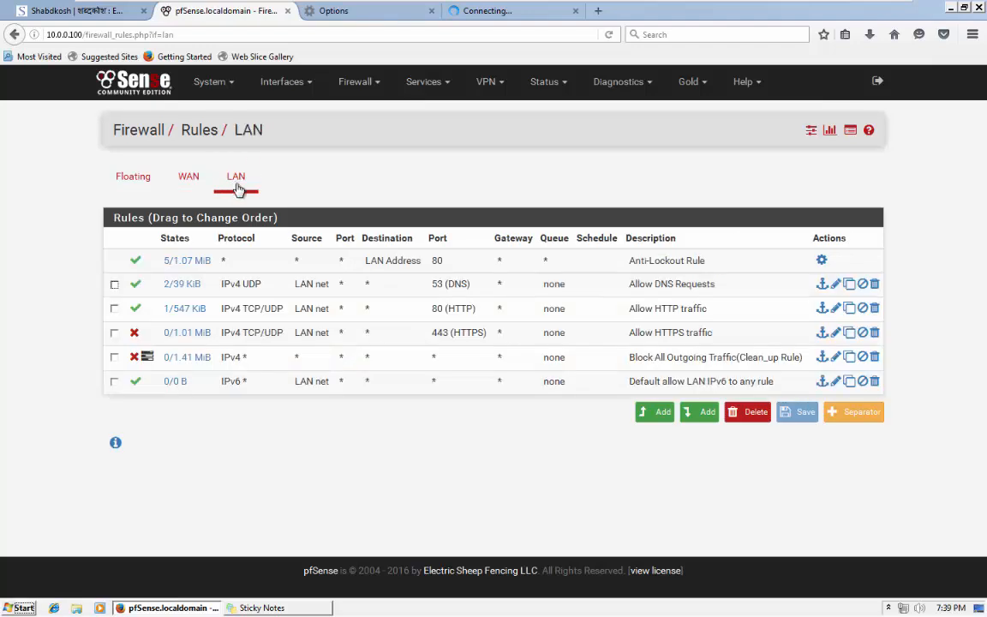
Change the Allow HTTPS traffic rule's action to Pass, save and apply it, then check Facebook.
{"action": "left_click", "coordinate": [837, 332]}
{"action": "left_click", "coordinate": [283, 193]}
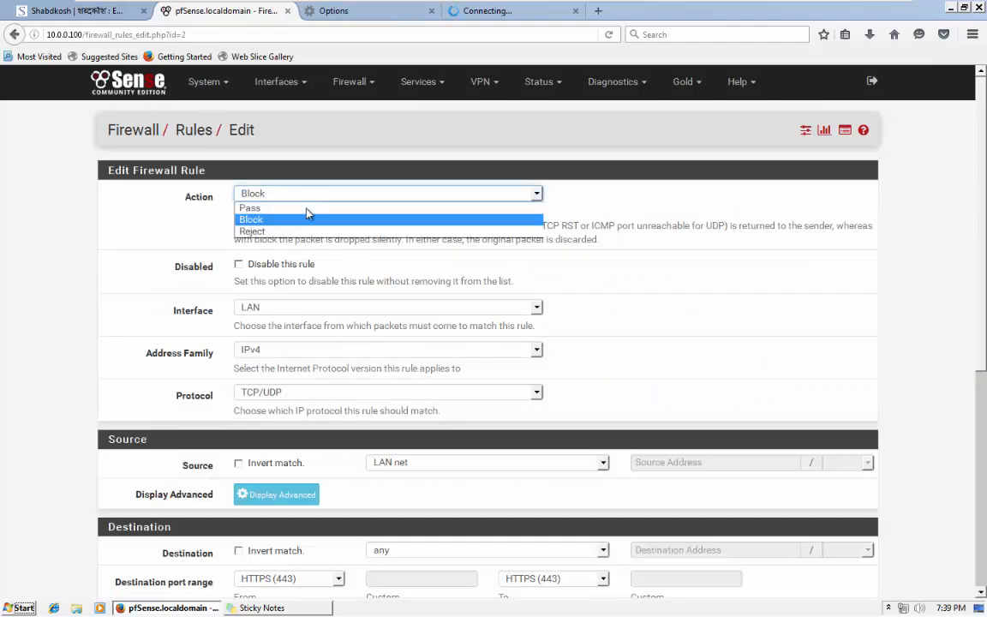
{"action": "left_click", "coordinate": [282, 204]}
{"action": "scroll", "coordinate": [552, 522], "scroll_direction": "down", "scroll_amount": 5}
{"action": "left_click", "coordinate": [255, 524]}
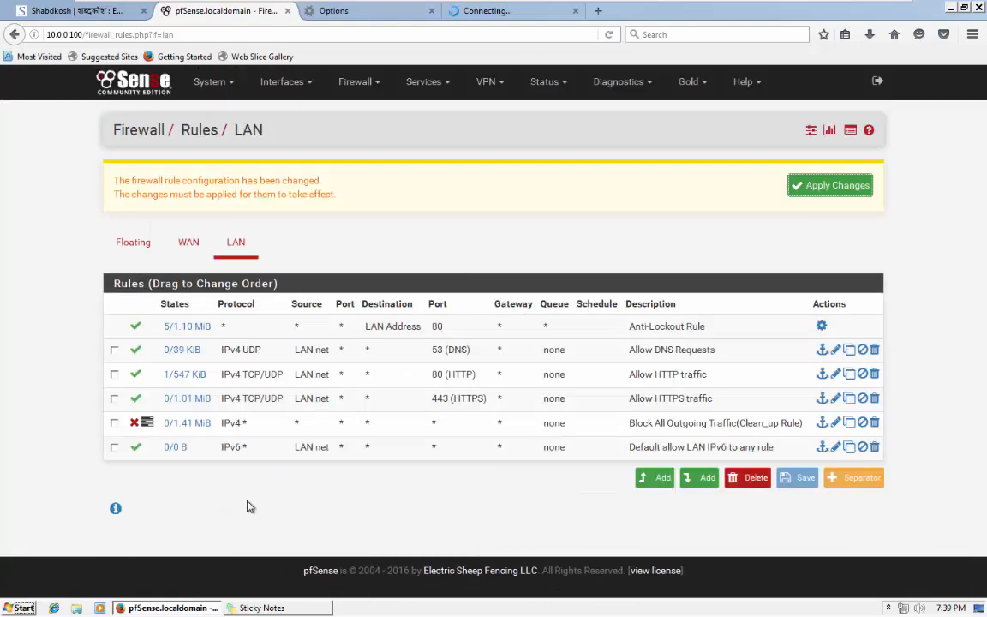
{"action": "left_click", "coordinate": [847, 194]}
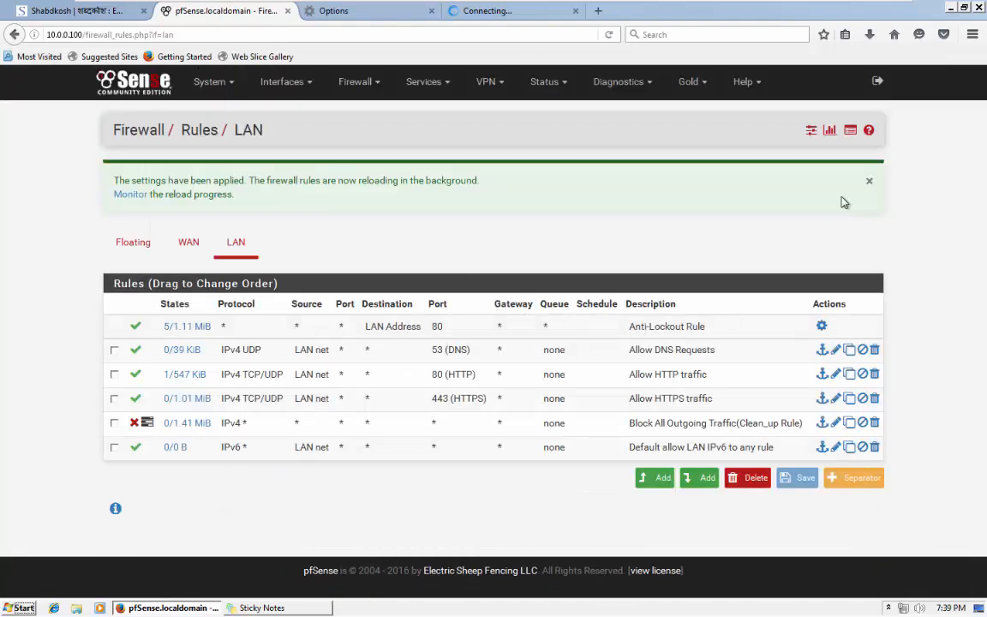
{"action": "left_click", "coordinate": [484, 13]}
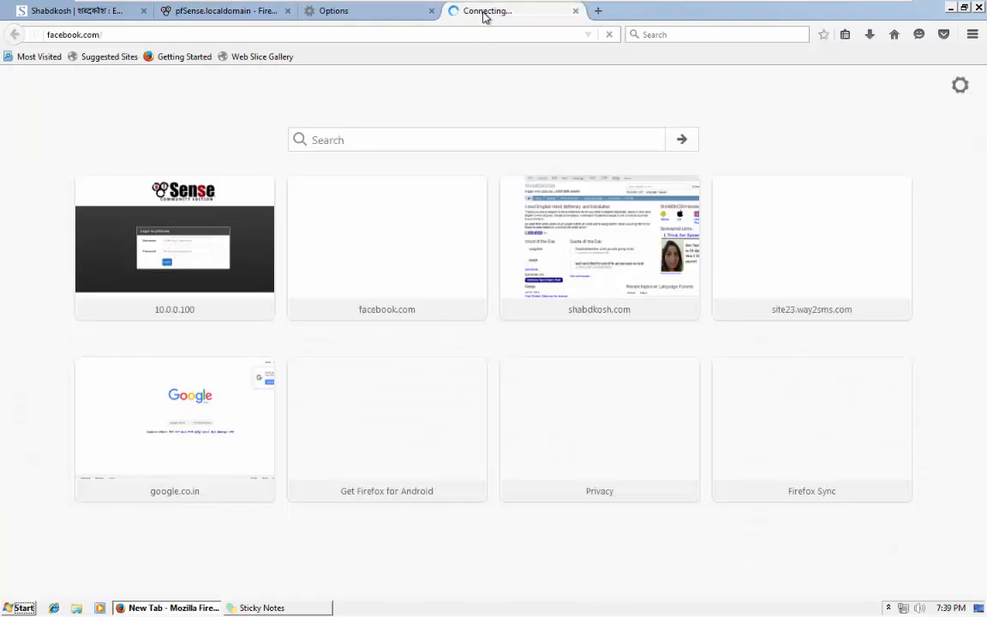
Alternate between the pfSense and Facebook tabs until facebook.com loads, then return to pfSense.
{"action": "left_click", "coordinate": [211, 16]}
{"action": "left_click", "coordinate": [519, 12]}
{"action": "left_click", "coordinate": [276, 13]}
{"action": "left_click", "coordinate": [485, 12]}
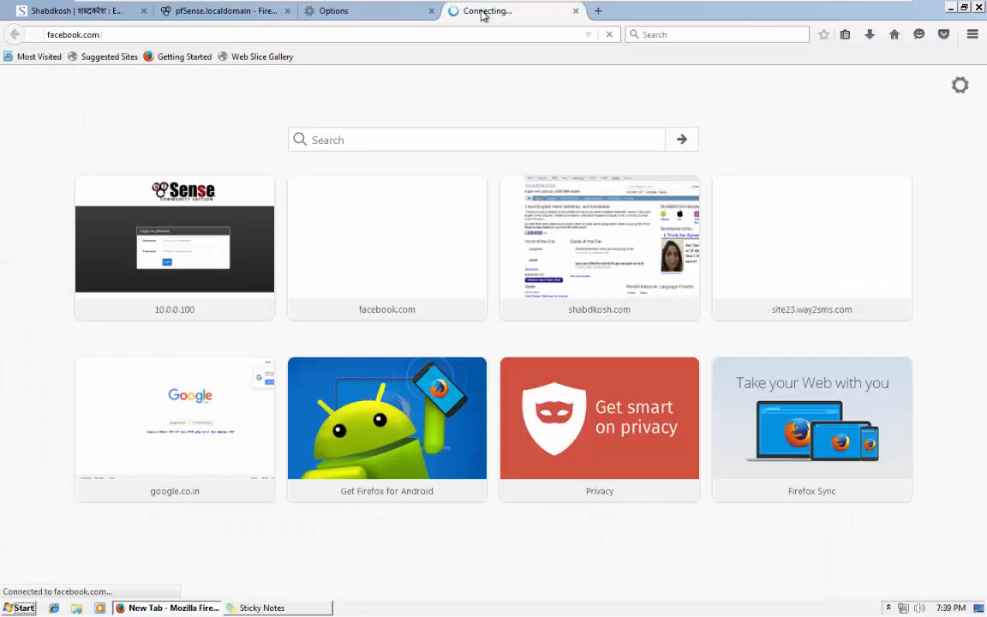
{"action": "left_click", "coordinate": [270, 13]}
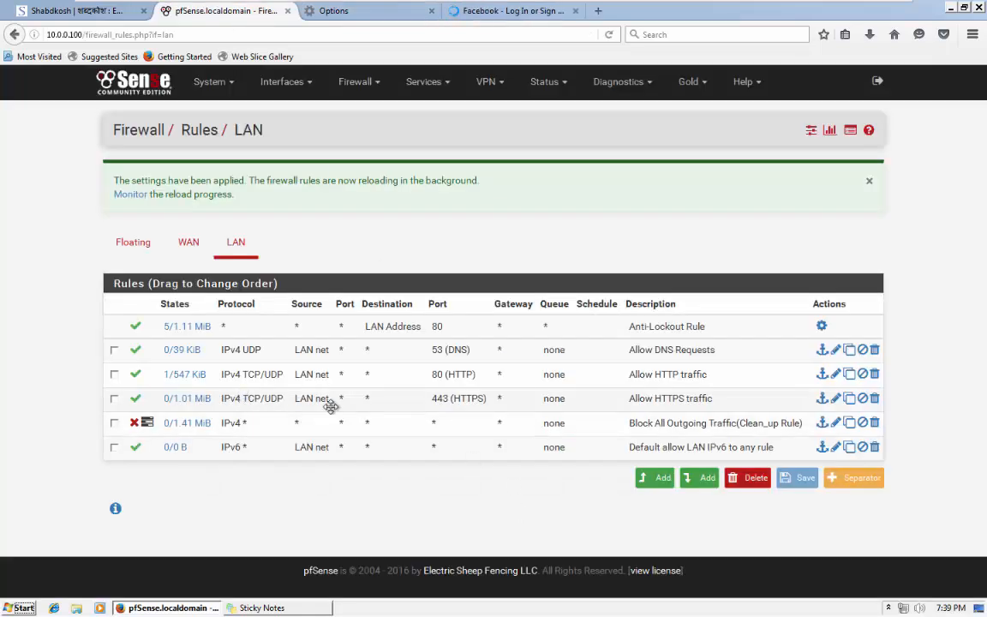
{"action": "left_click", "coordinate": [485, 12]}
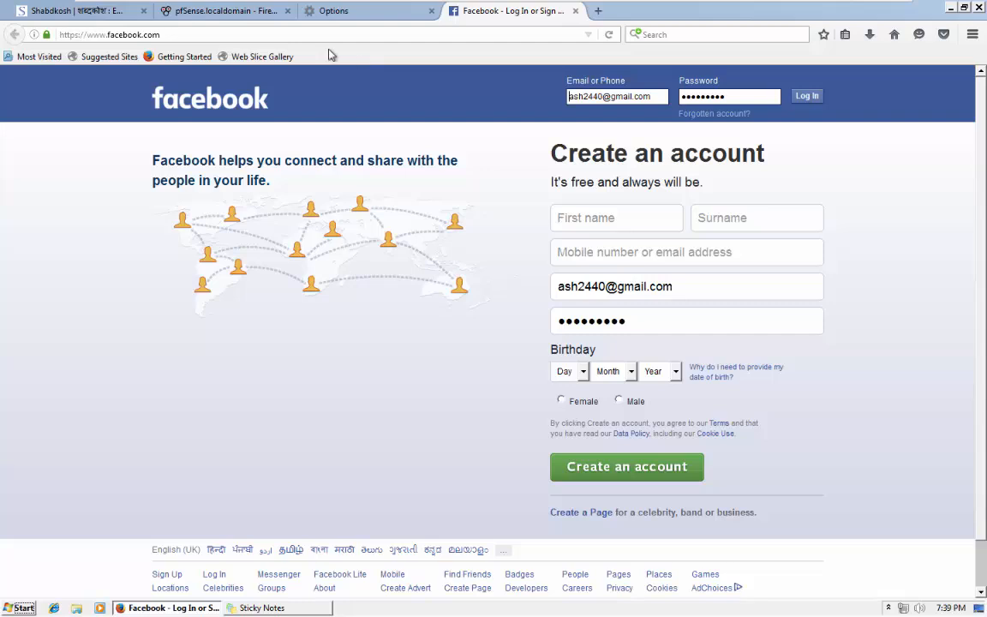
{"action": "left_click", "coordinate": [221, 11]}
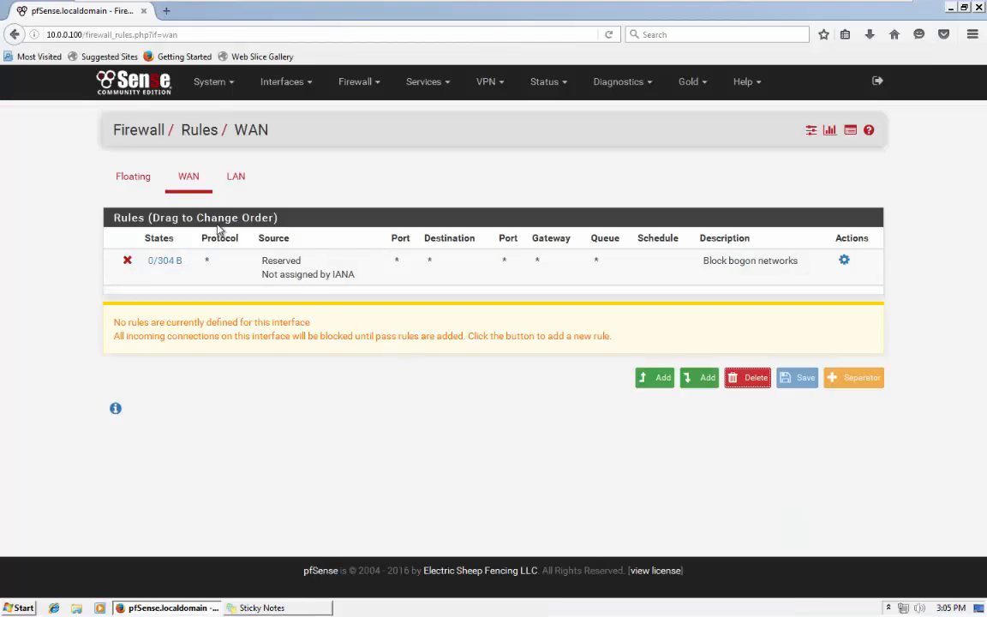
Show the LAN rules, then the WAN rules, which hold only Block bogon networks.
{"action": "left_click", "coordinate": [230, 182]}
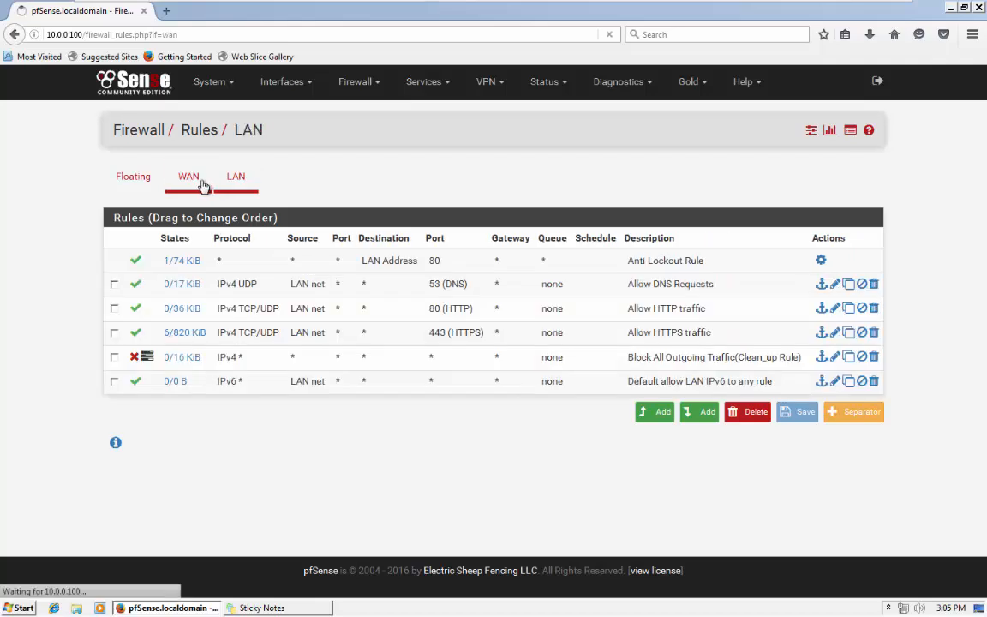
{"action": "left_click", "coordinate": [184, 190]}
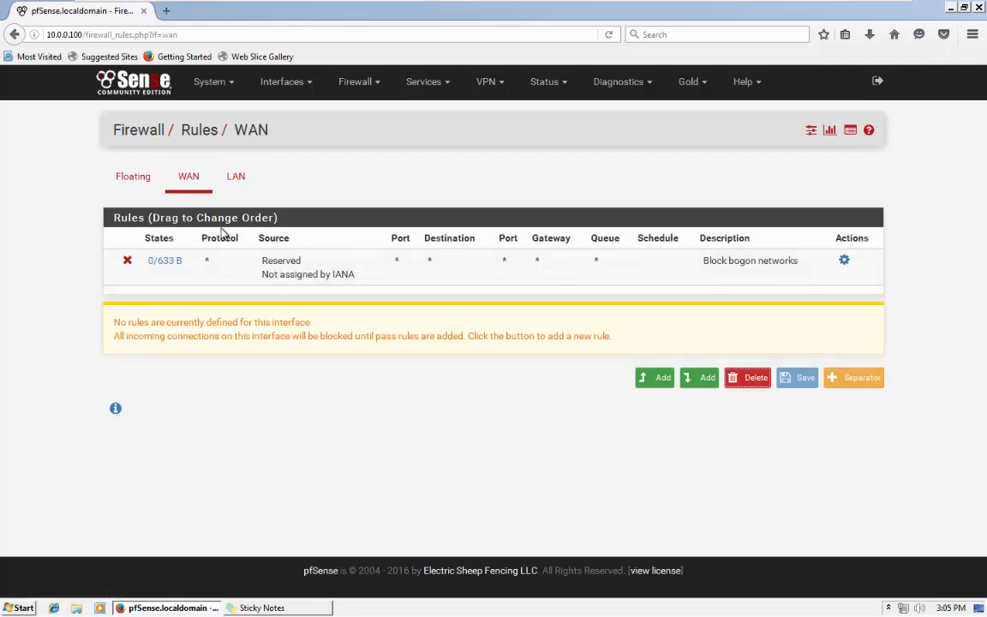
{"action": "left_click", "coordinate": [73, 343]}
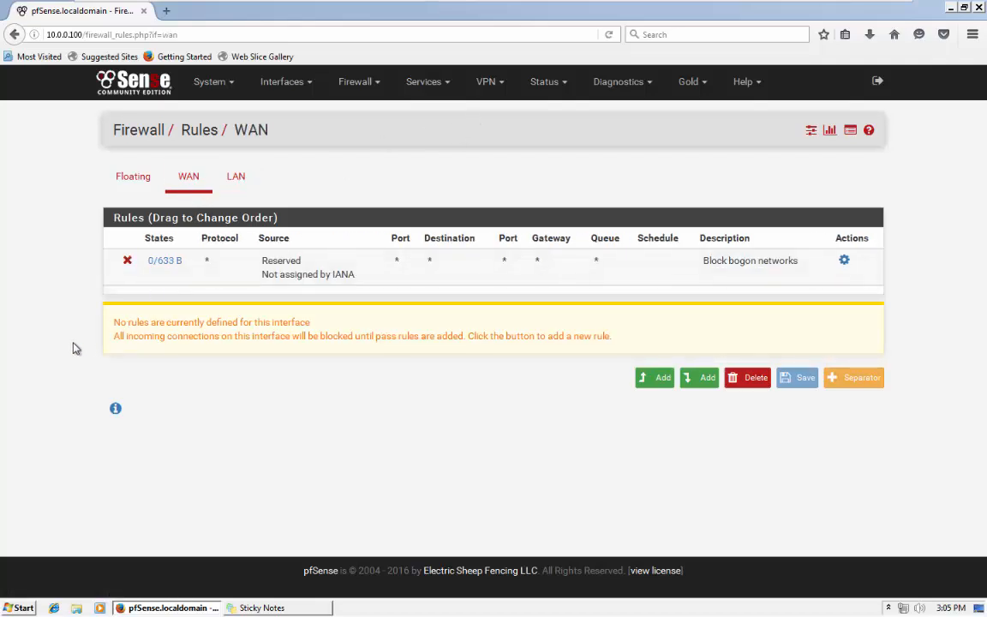
Switch to the pfSense VM and back to Windows 7, then minimize VMware to reveal PowerPoint.
{"action": "mouse_move", "coordinate": [271, 5]}
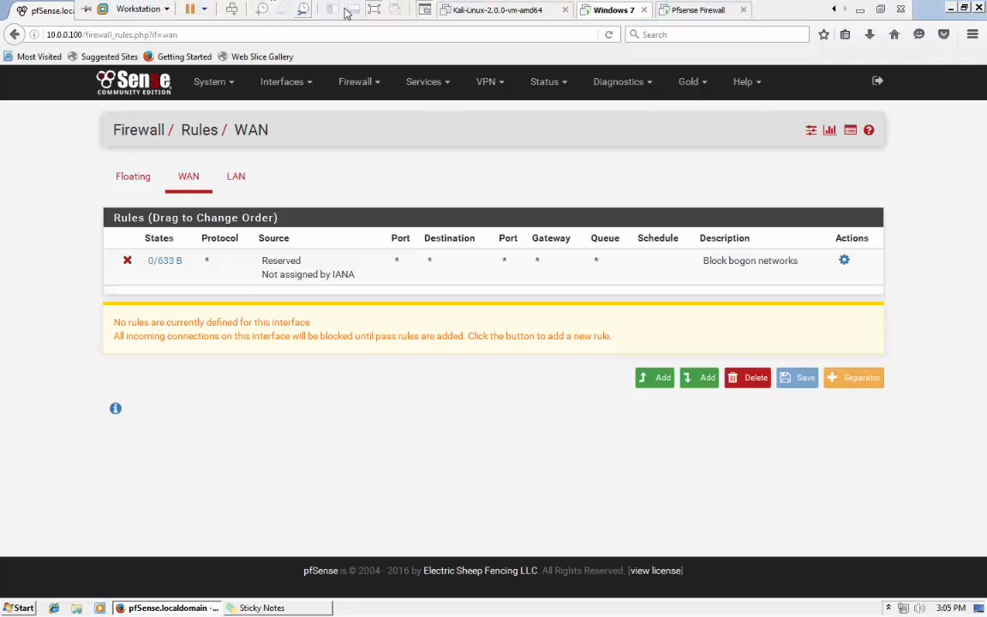
{"action": "left_click", "coordinate": [697, 10]}
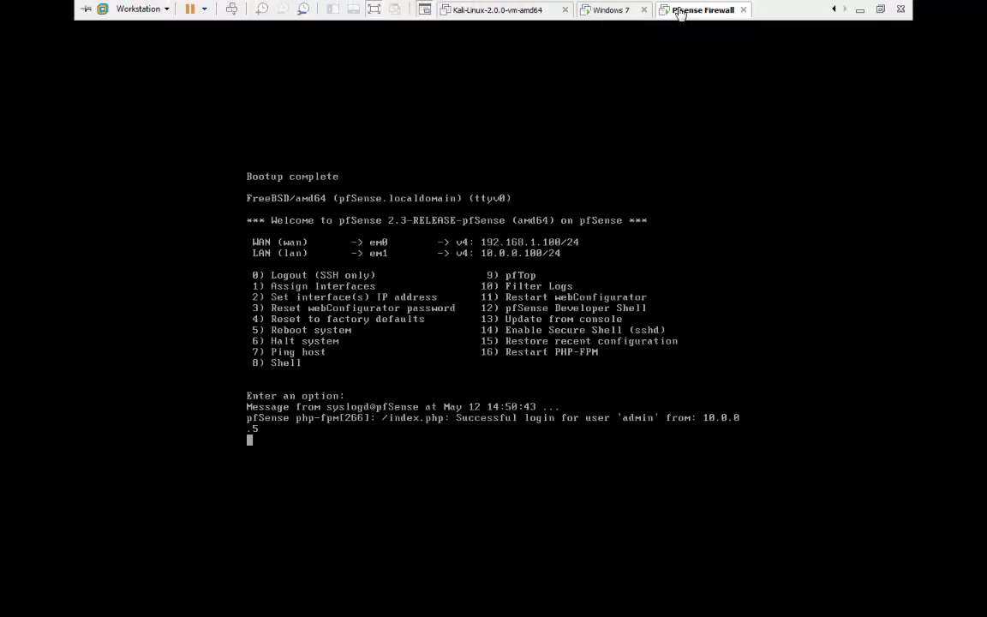
{"action": "left_click", "coordinate": [612, 11]}
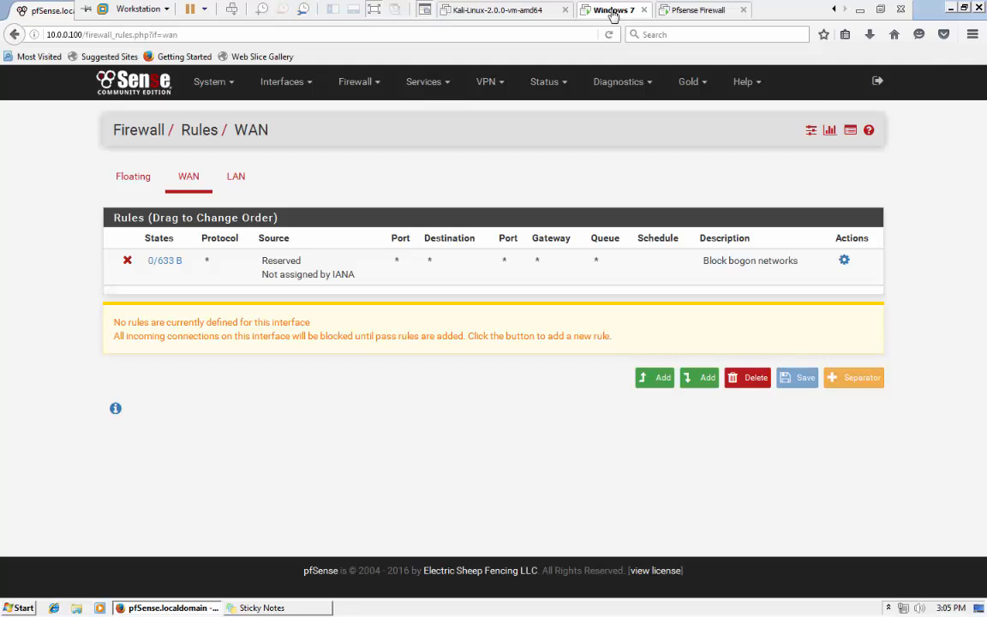
{"action": "left_click", "coordinate": [859, 11]}
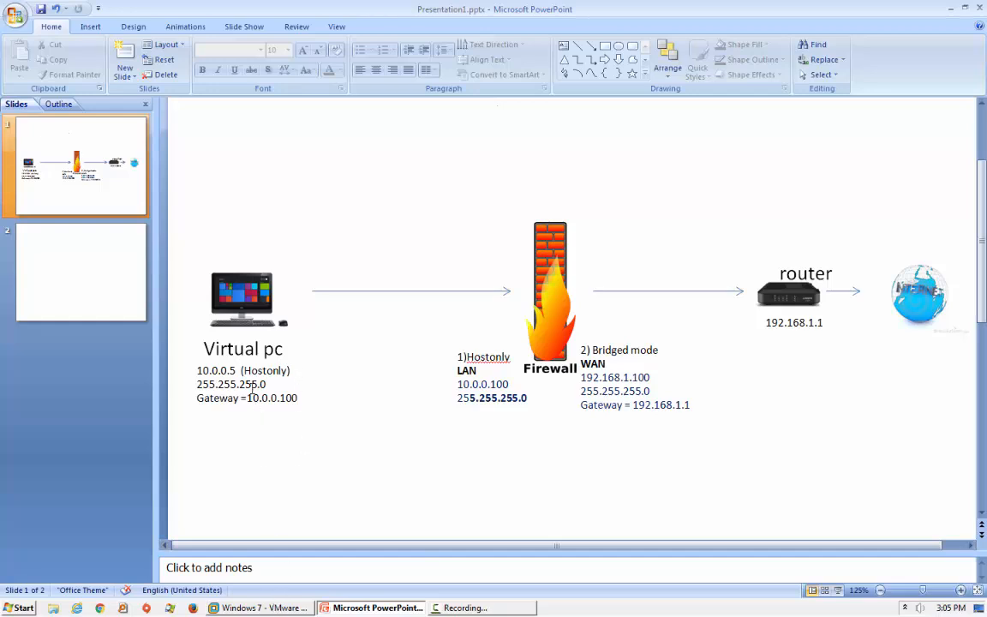
{"action": "left_click", "coordinate": [243, 313]}
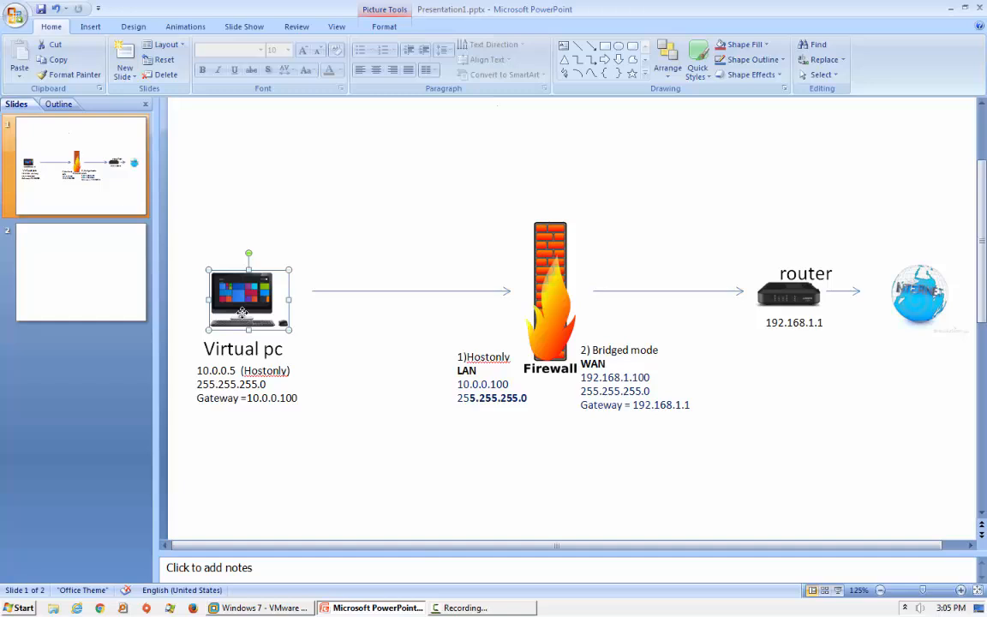
{"action": "left_click", "coordinate": [541, 296]}
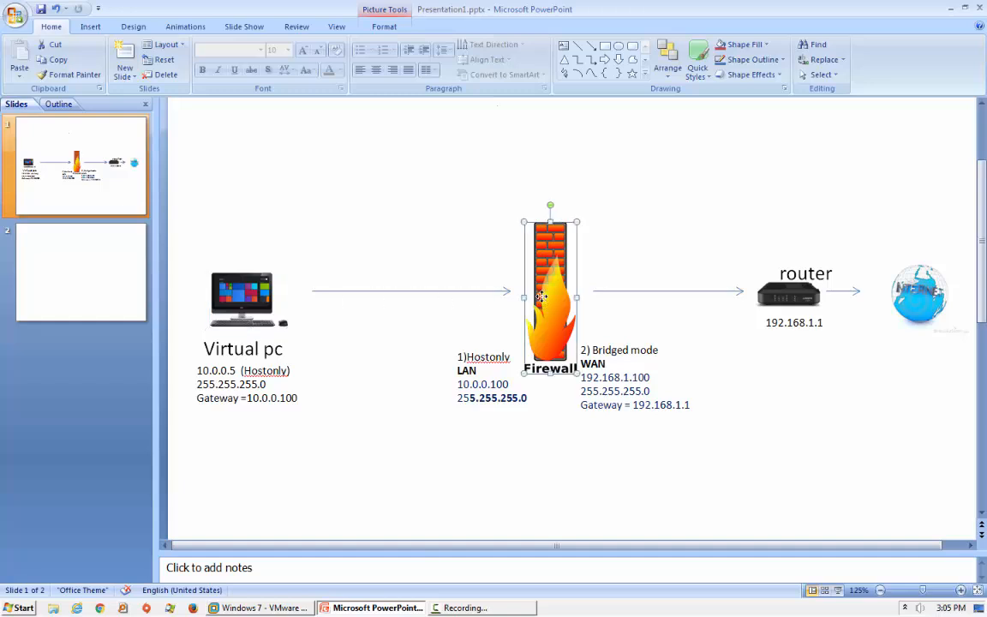
{"action": "left_click", "coordinate": [499, 365]}
{"action": "left_click", "coordinate": [611, 351]}
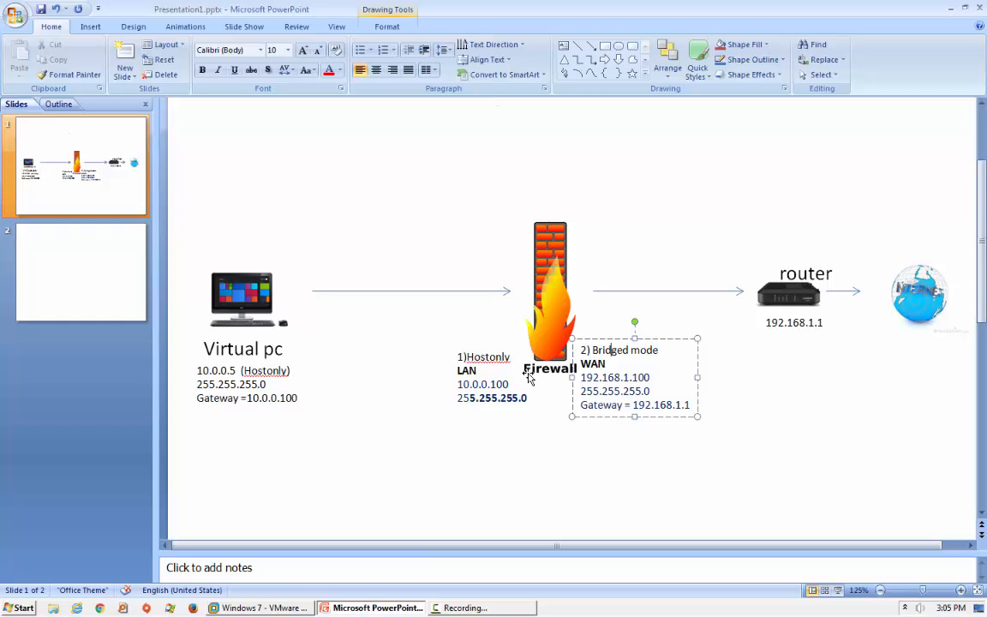
{"action": "left_click", "coordinate": [782, 365]}
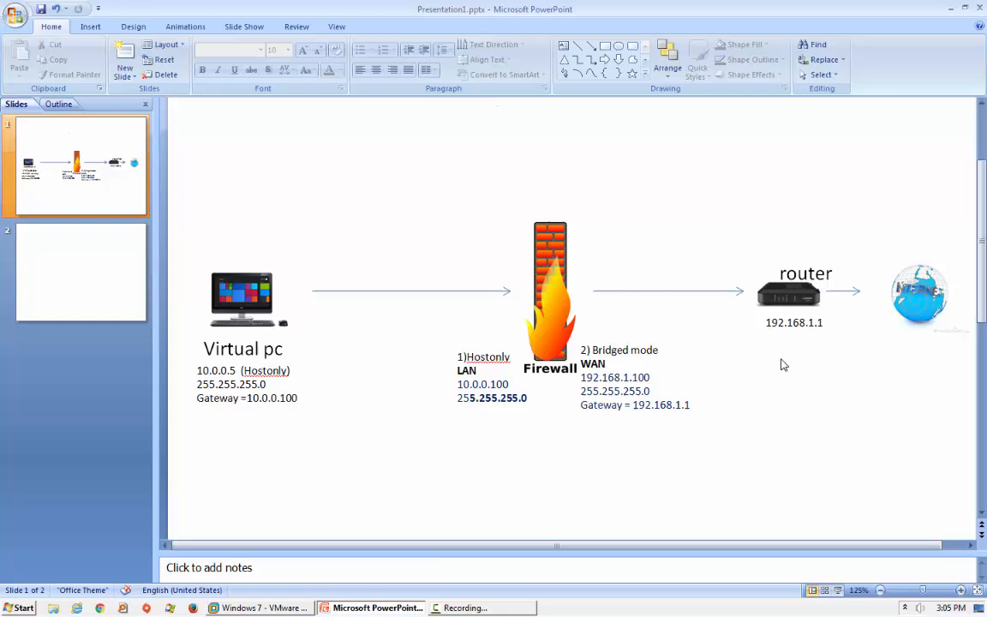
Draw a vertical line up from the firewall–router arrow and an orange rectangle above it.
{"action": "left_click", "coordinate": [578, 46]}
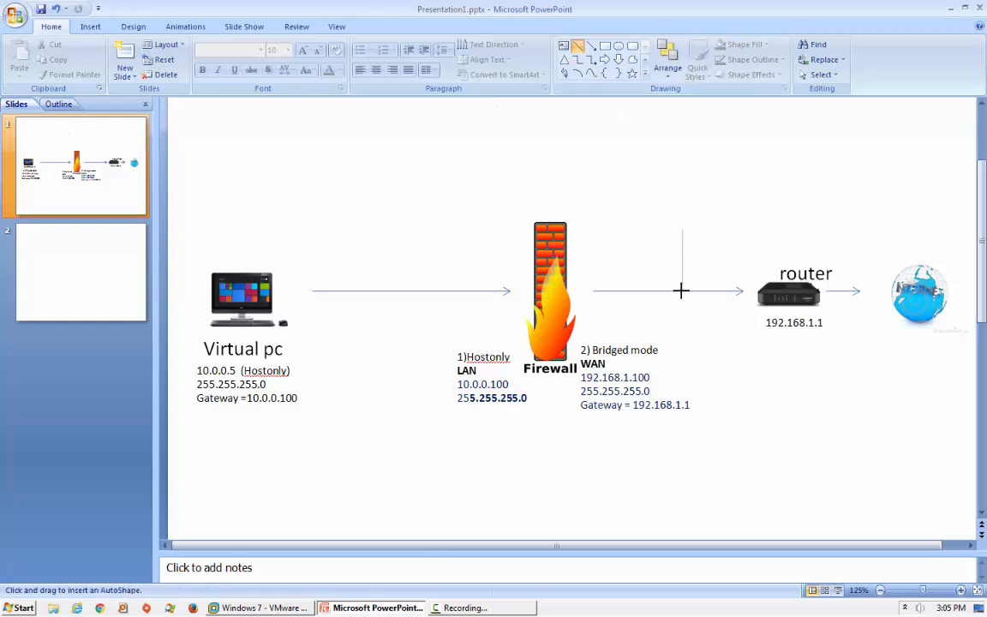
{"action": "left_click_drag", "start_coordinate": [681, 291], "coordinate": [681, 290]}
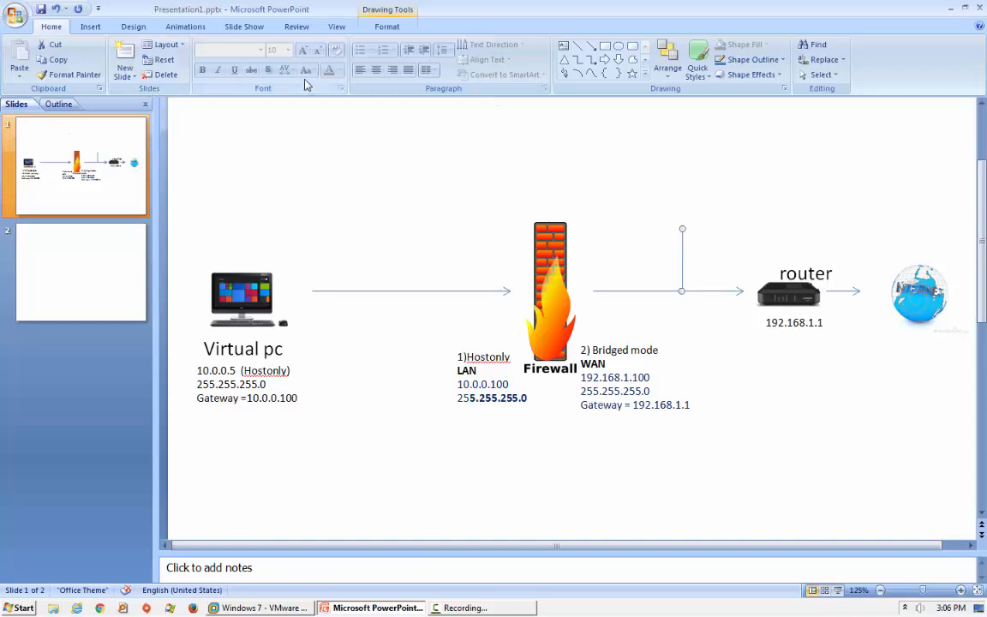
{"action": "left_click", "coordinate": [605, 45]}
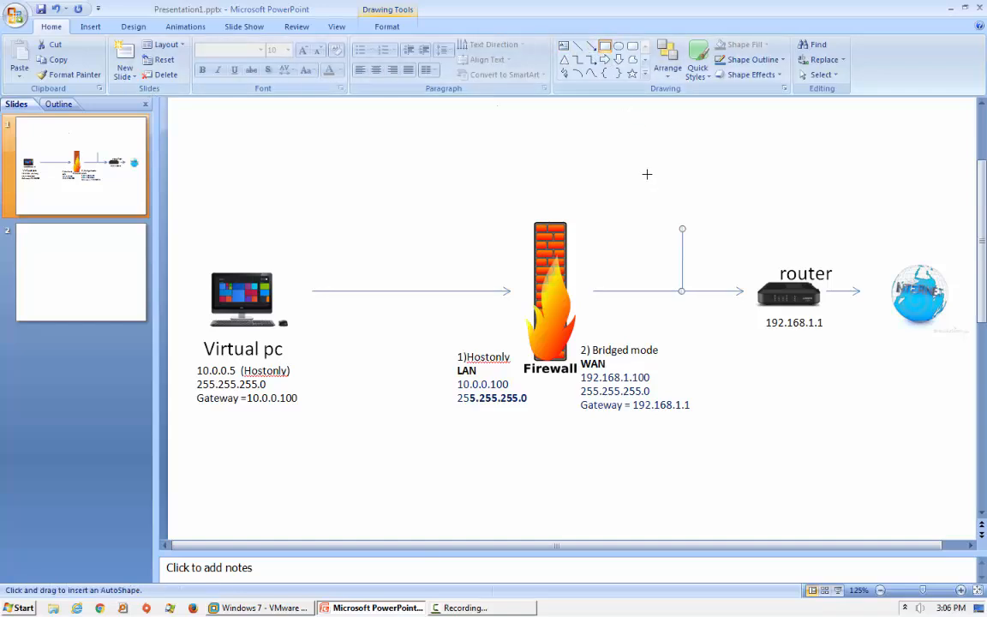
{"action": "left_click_drag", "start_coordinate": [640, 166], "coordinate": [731, 223]}
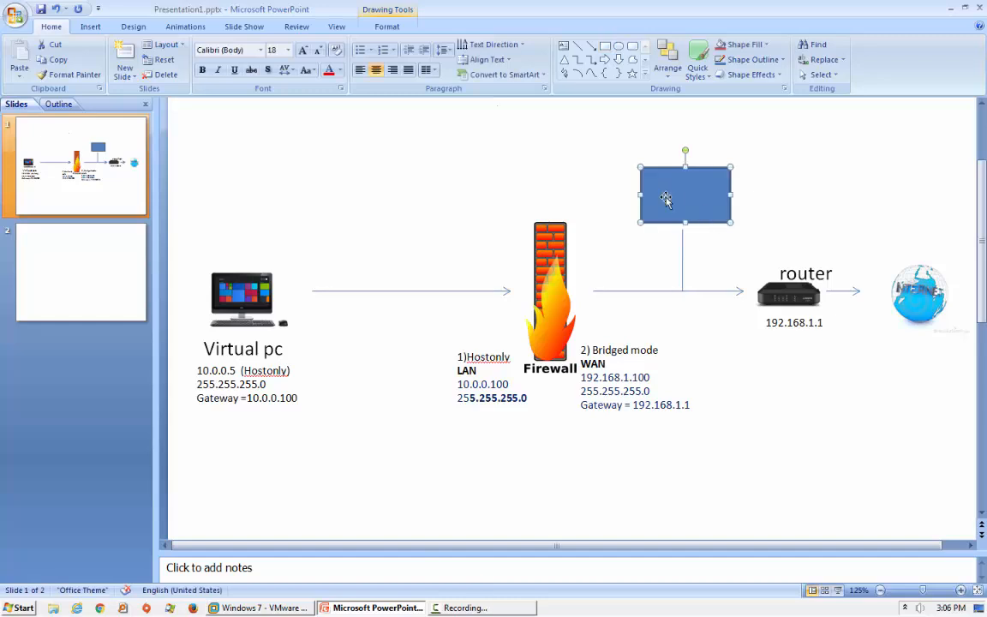
{"action": "left_click", "coordinate": [426, 58]}
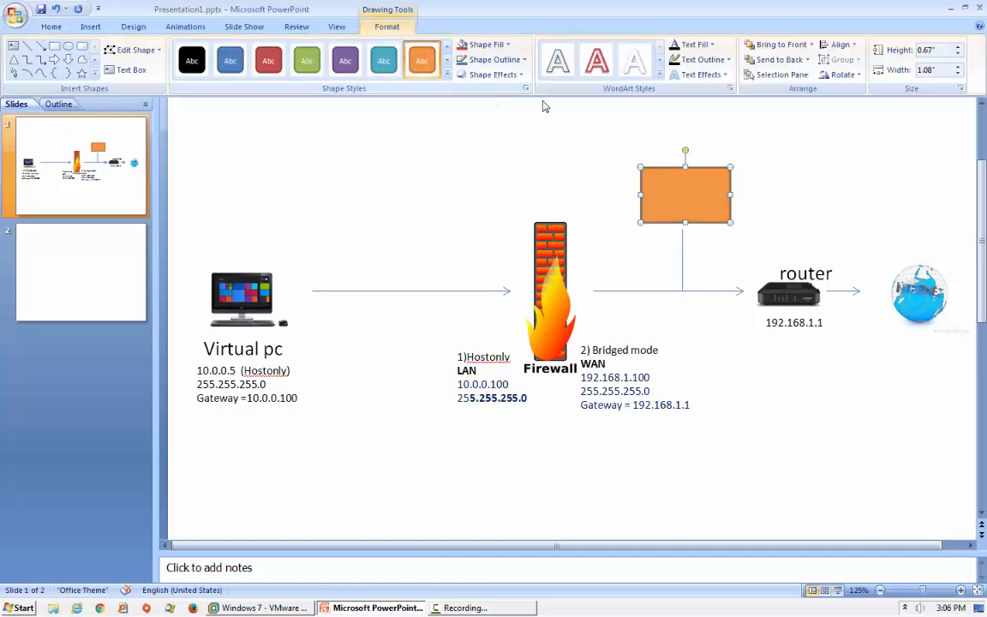
Label the orange rectangle 'HOST', correcting the mistyped letters.
{"action": "left_click", "coordinate": [130, 29]}
{"action": "left_click", "coordinate": [91, 27]}
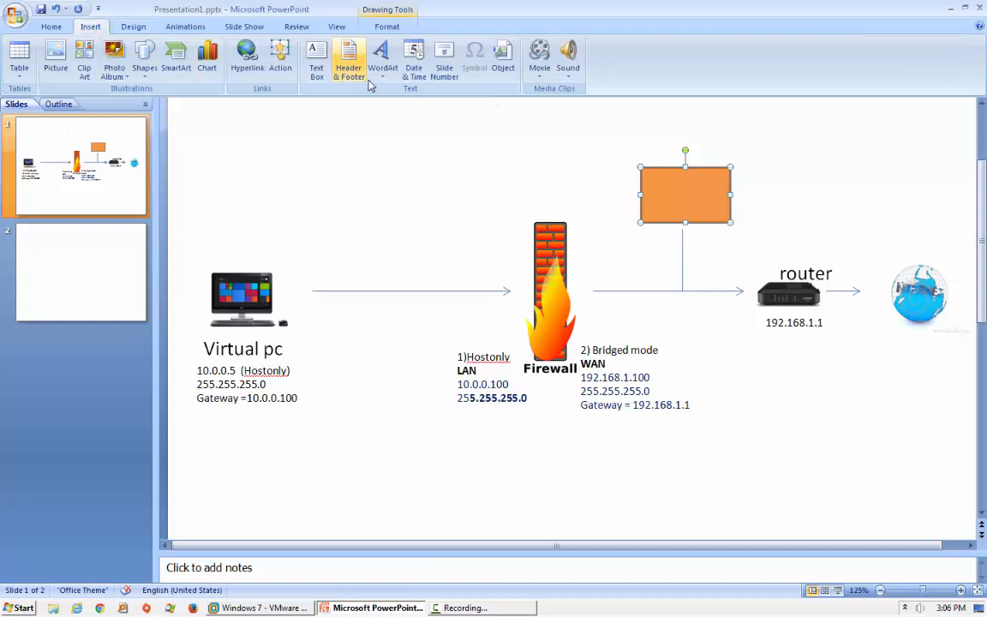
{"action": "left_click", "coordinate": [316, 62]}
{"action": "left_click", "coordinate": [701, 213]}
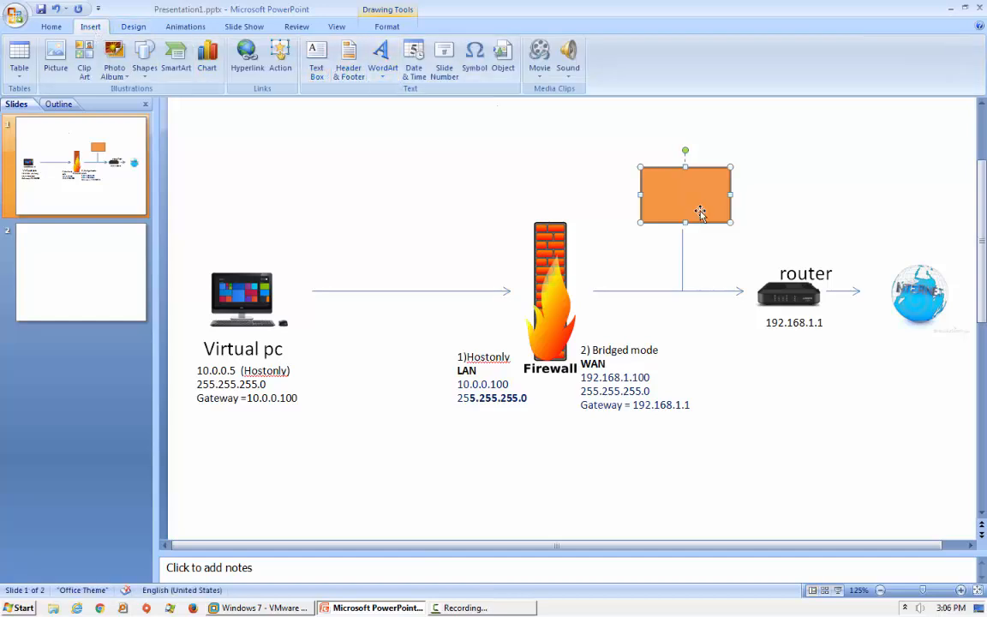
{"action": "type", "text": "JOST"}
{"action": "key", "text": "BackSpace"}
{"action": "key", "text": "BackSpace"}
{"action": "key", "text": "BackSpace"}
{"action": "type", "text": "HOst"}
{"action": "key", "text": "BackSpace"}
{"action": "key", "text": "BackSpace"}
{"action": "type", "text": "St"}
{"action": "left_click", "coordinate": [797, 407]}
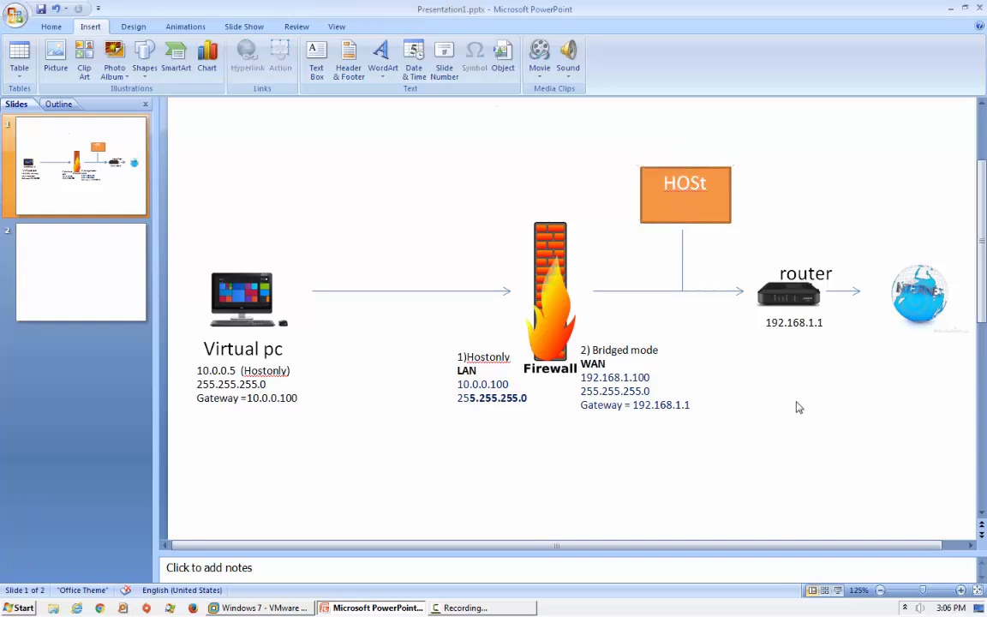
{"action": "left_click", "coordinate": [708, 184]}
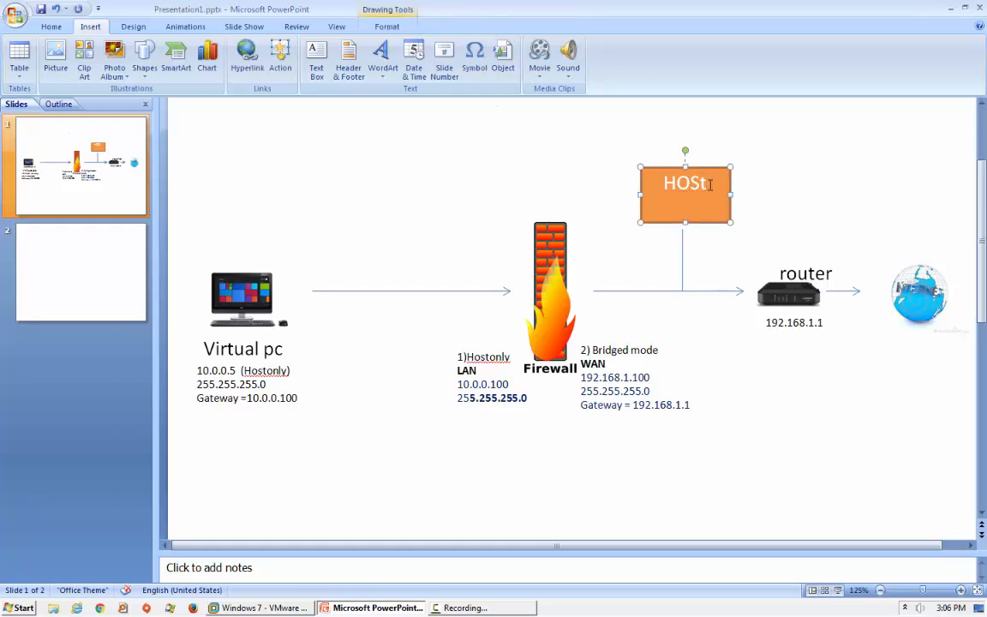
{"action": "key", "text": "BackSpace"}
{"action": "type", "text": "T"}
{"action": "left_click", "coordinate": [708, 356]}
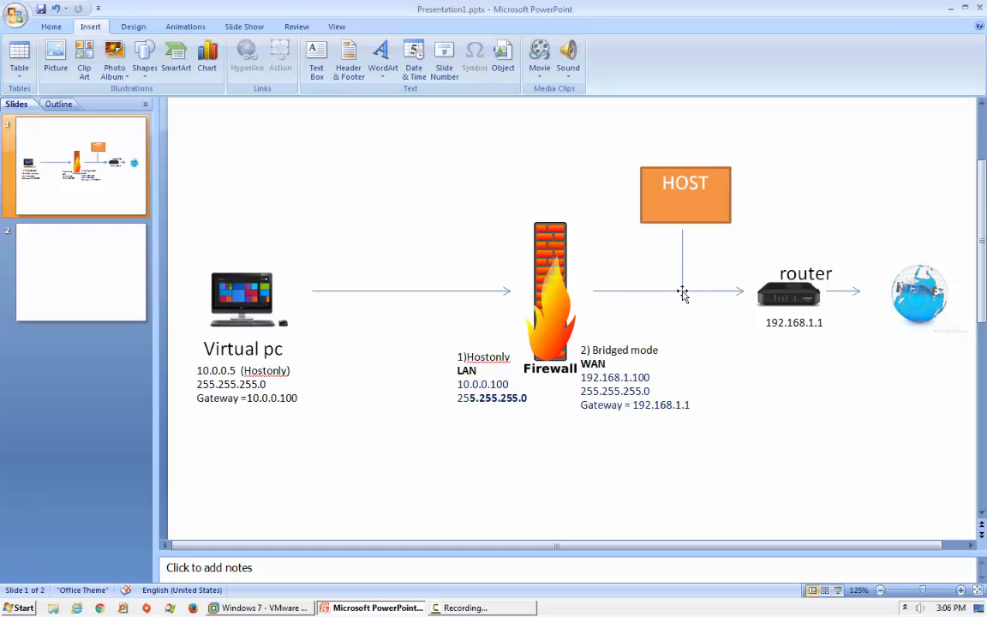
Add a text box right of HOST with lines 192.168.1.155 and 192.168.1.1.
{"action": "left_click", "coordinate": [143, 30]}
{"action": "left_click", "coordinate": [87, 28]}
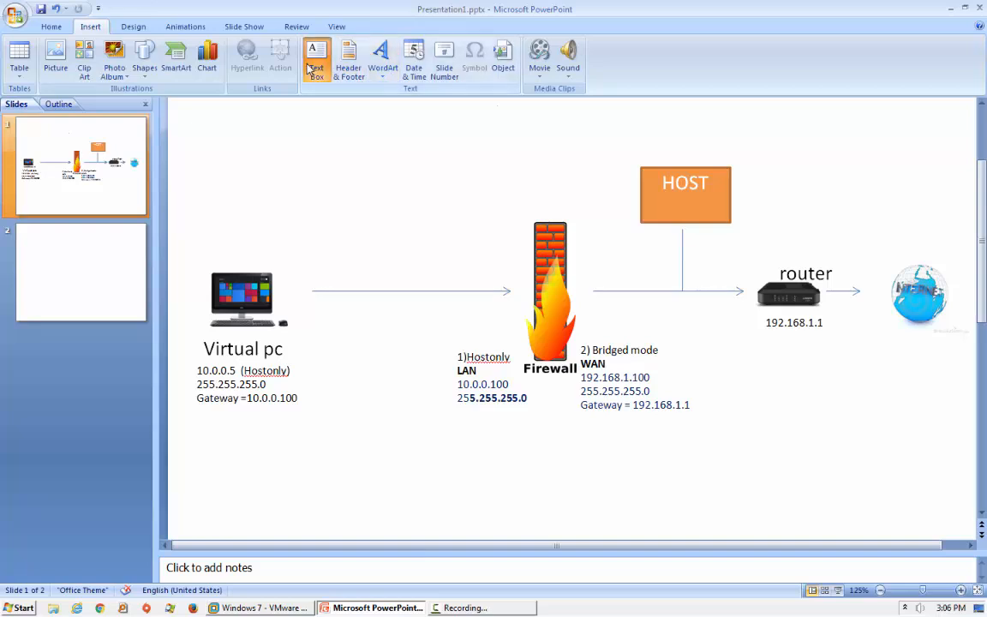
{"action": "left_click", "coordinate": [310, 69]}
{"action": "left_click", "coordinate": [749, 174]}
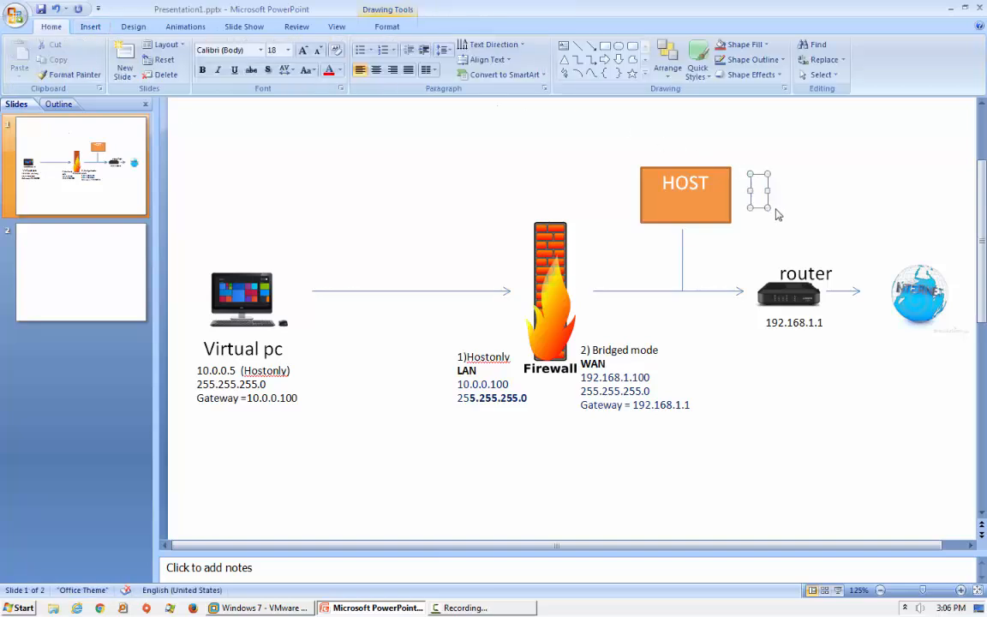
{"action": "type", "text": "192.168.1.55"}
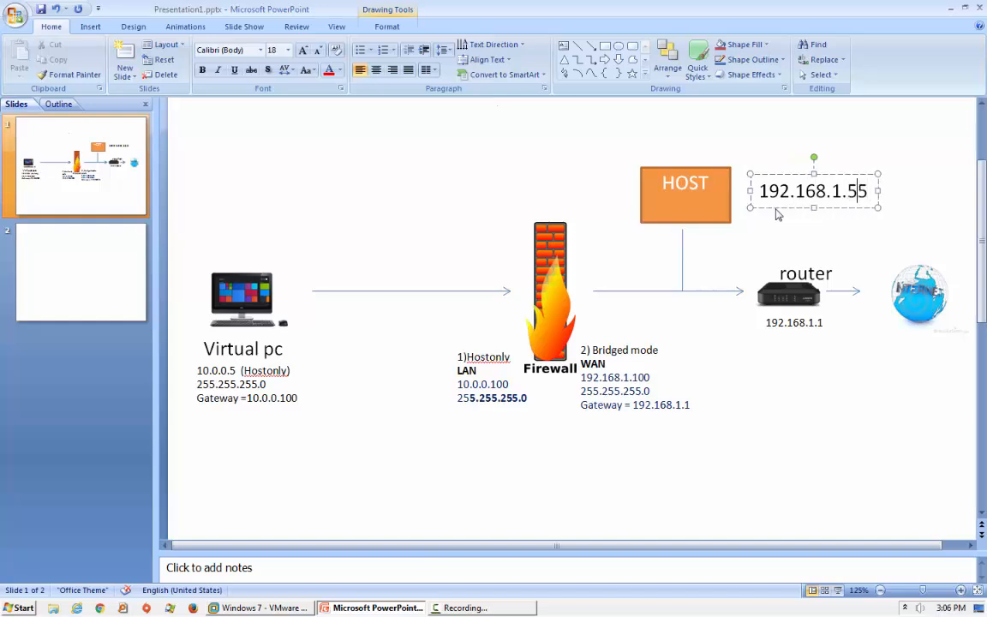
{"action": "key", "text": "Left"}
{"action": "type", "text": "1"}
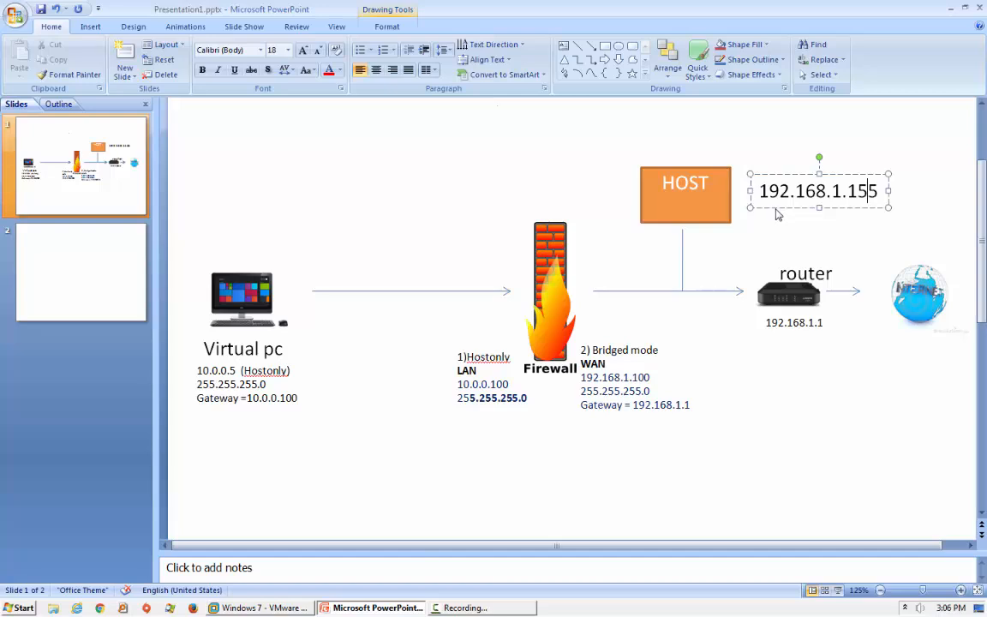
{"action": "key", "text": "Return"}
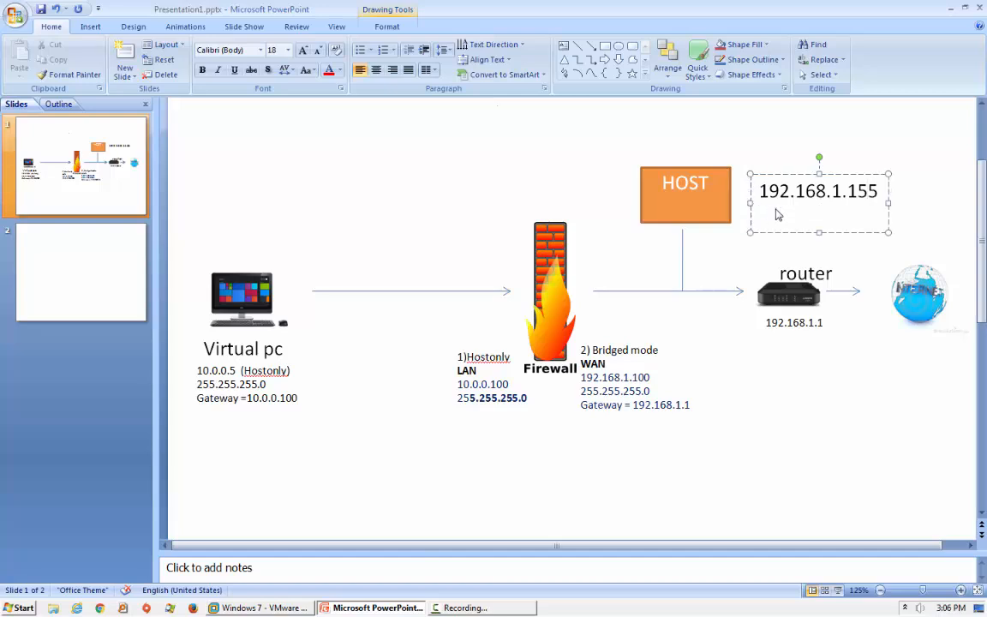
{"action": "type", "text": "192.168.1.1"}
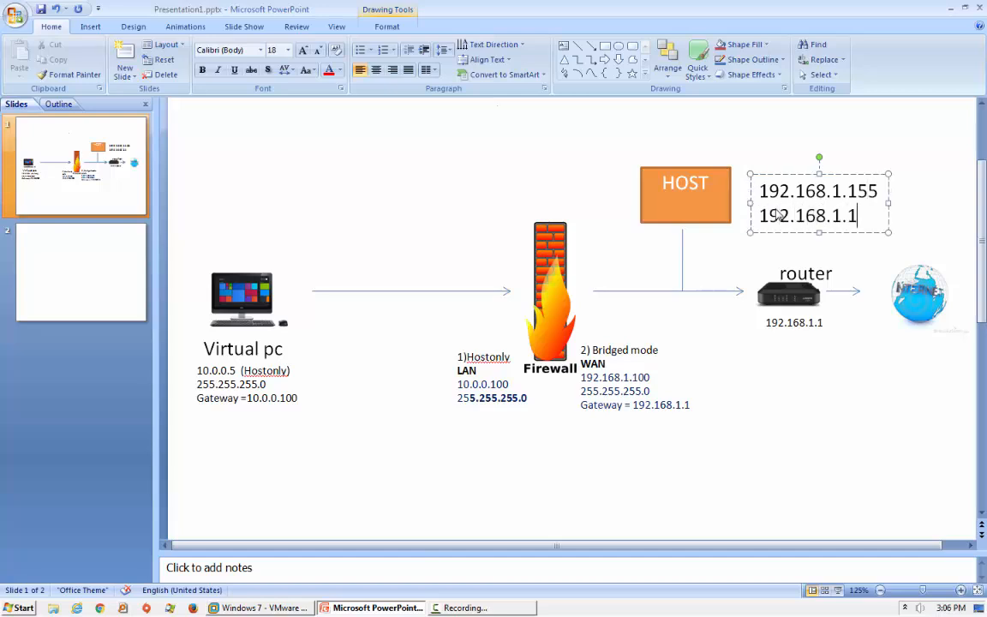
Set the IP address text to size 9 and move it beside the HOST box.
{"action": "left_click_drag", "start_coordinate": [776, 214], "coordinate": [368, 131]}
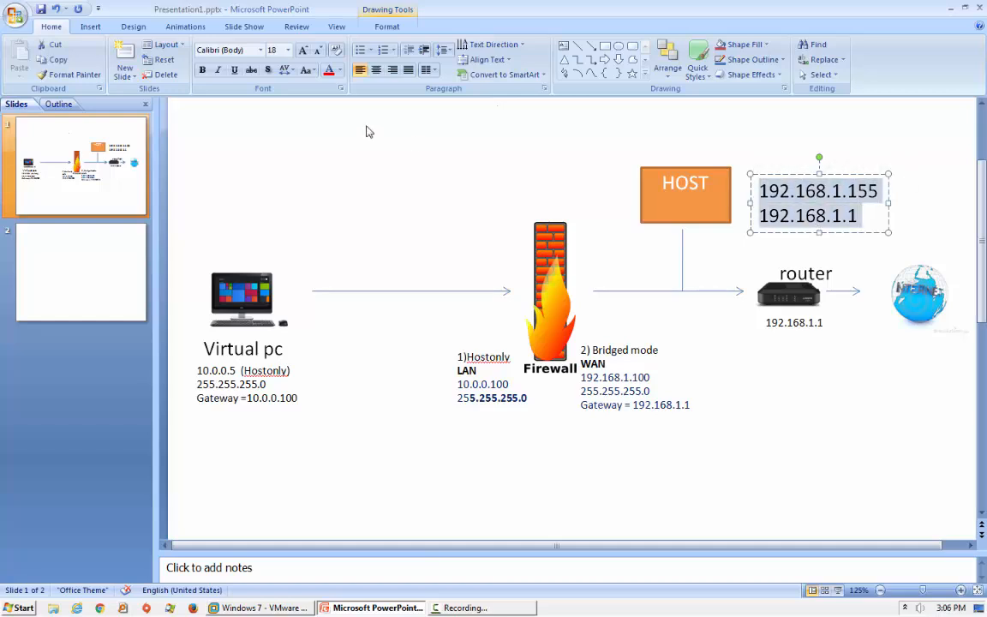
{"action": "left_click", "coordinate": [288, 50]}
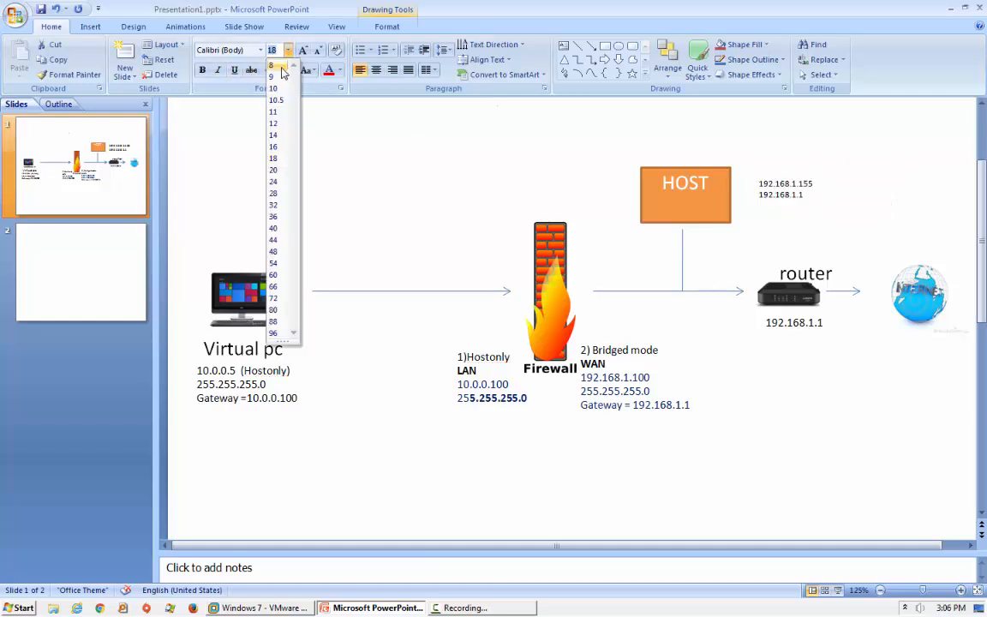
{"action": "left_click", "coordinate": [282, 77]}
{"action": "left_click", "coordinate": [872, 238]}
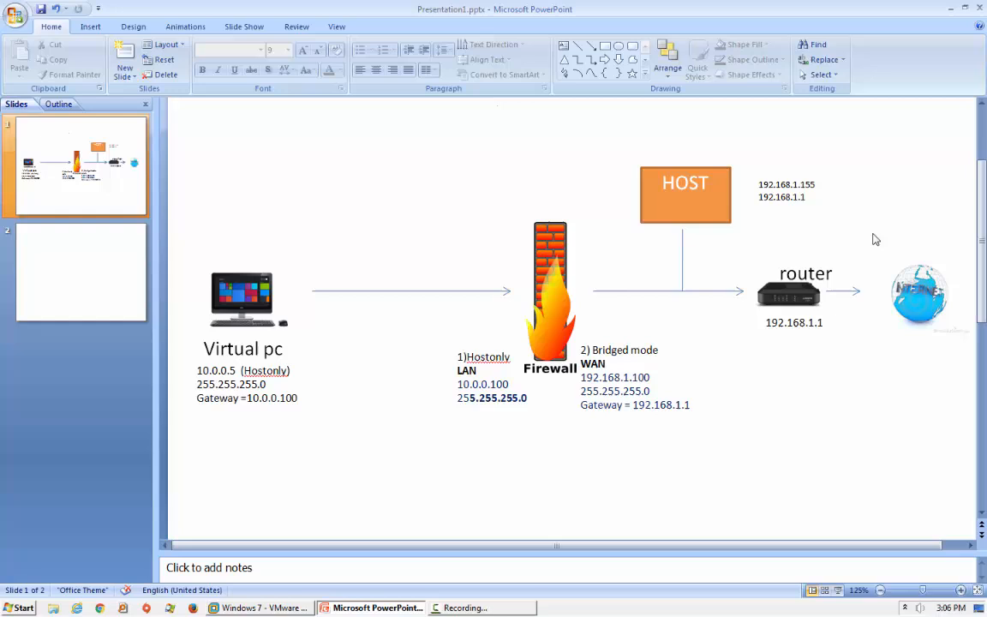
{"action": "left_click", "coordinate": [769, 195]}
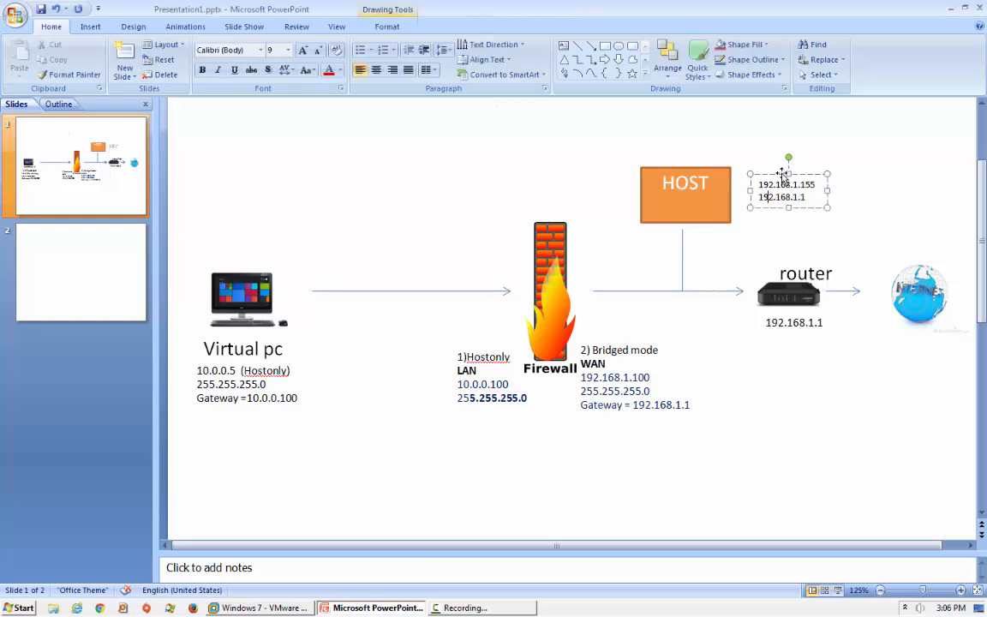
{"action": "left_click_drag", "start_coordinate": [790, 174], "coordinate": [740, 174]}
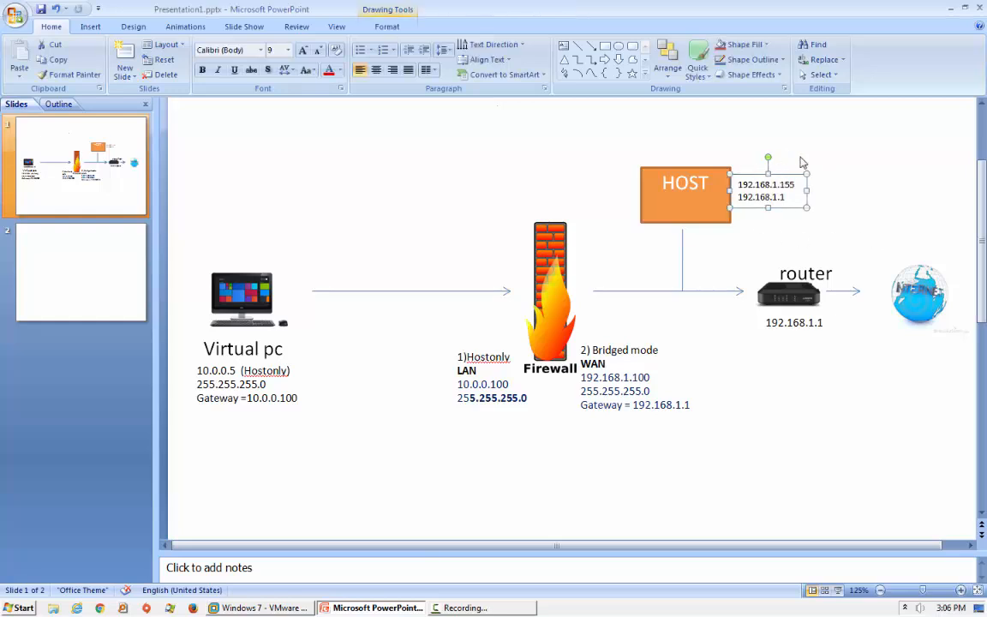
{"action": "left_click", "coordinate": [795, 154]}
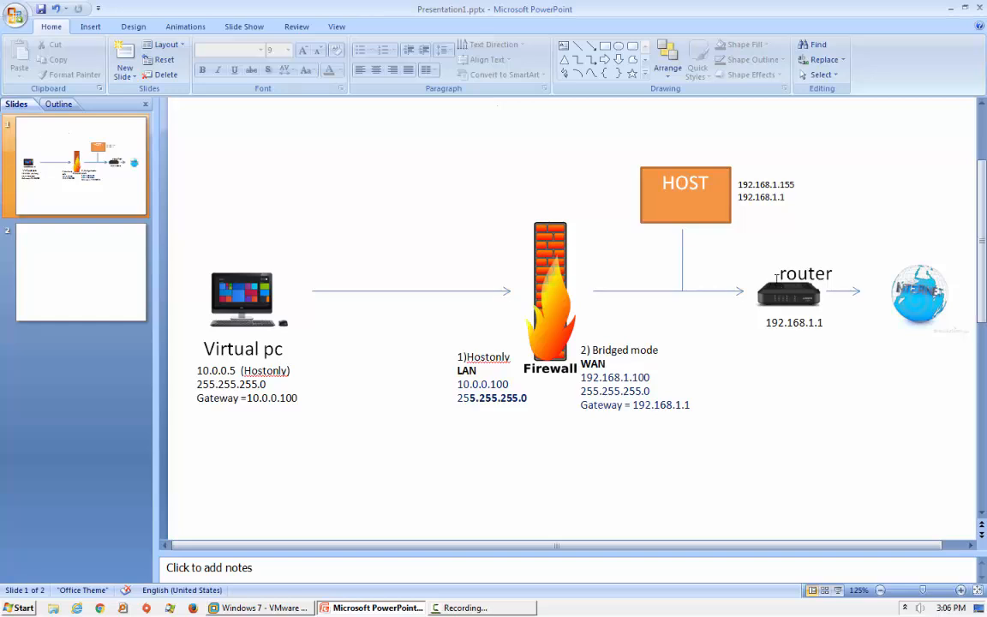
Select the IP text, HOST box and Virtual pc picture, then return to the pfSense VM.
{"action": "left_click", "coordinate": [758, 201]}
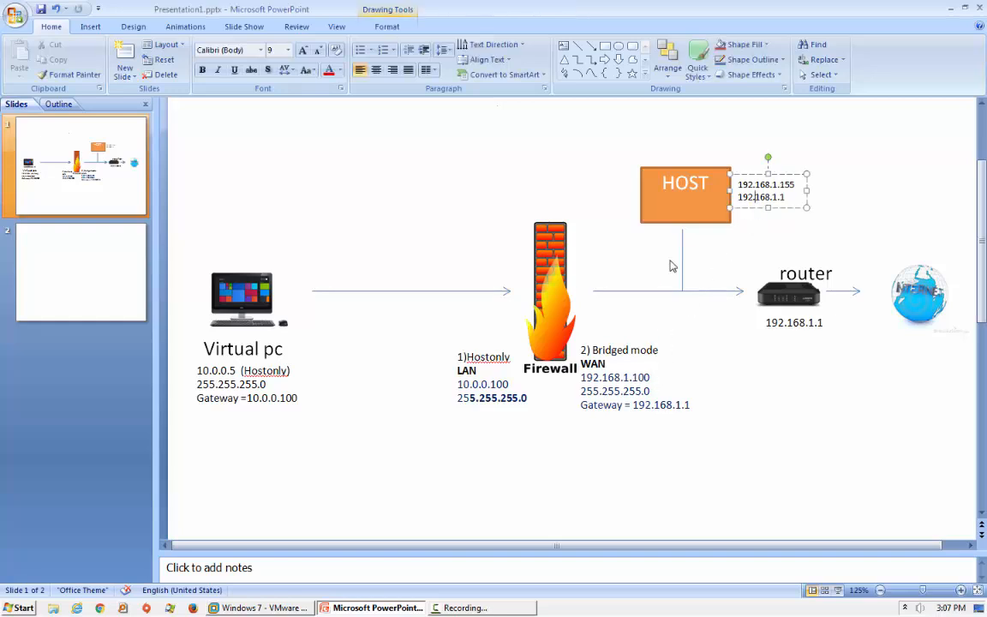
{"action": "left_click", "coordinate": [689, 204]}
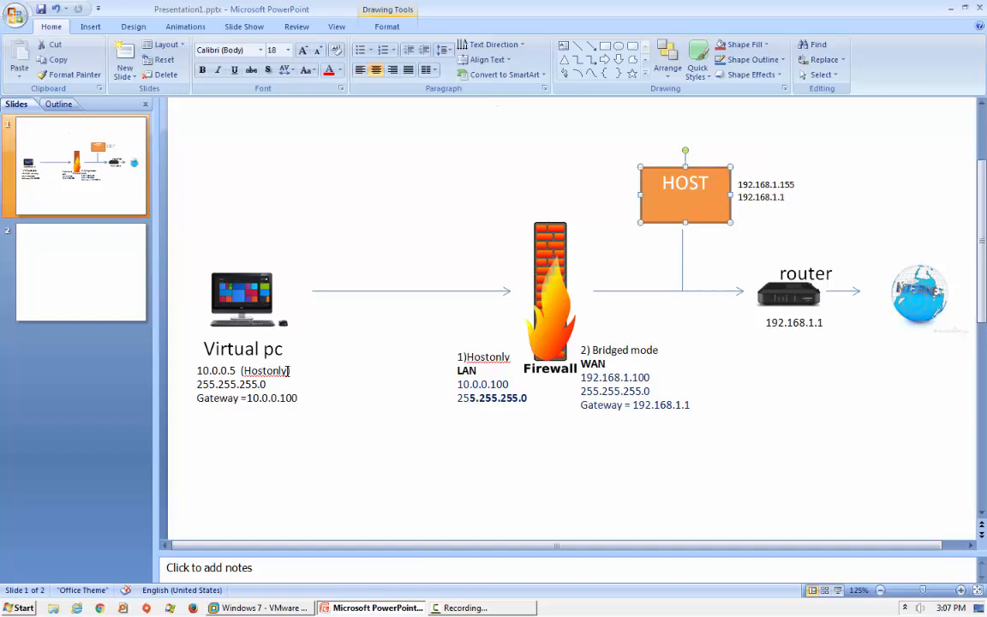
{"action": "left_click", "coordinate": [211, 307]}
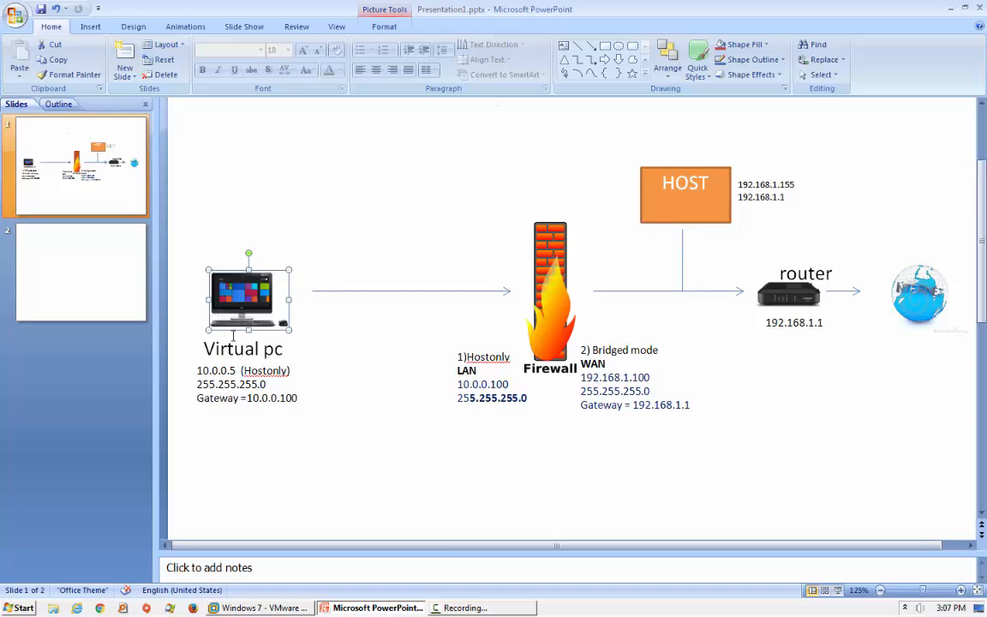
{"action": "left_click", "coordinate": [274, 609]}
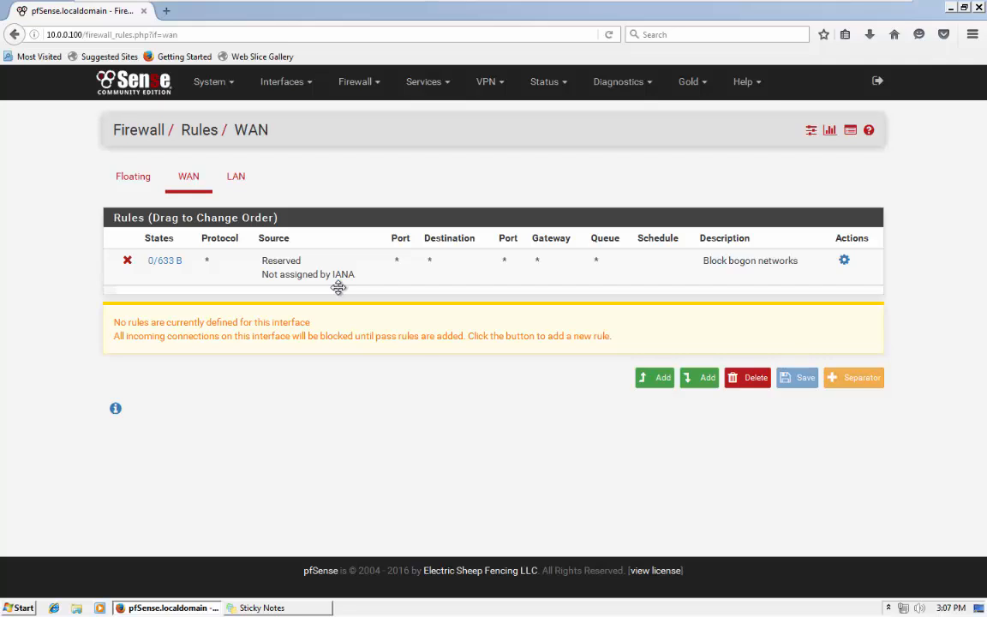
Exit VMware full screen and minimize the virtual machine to show the PowerPoint diagram.
{"action": "mouse_move", "coordinate": [795, 4]}
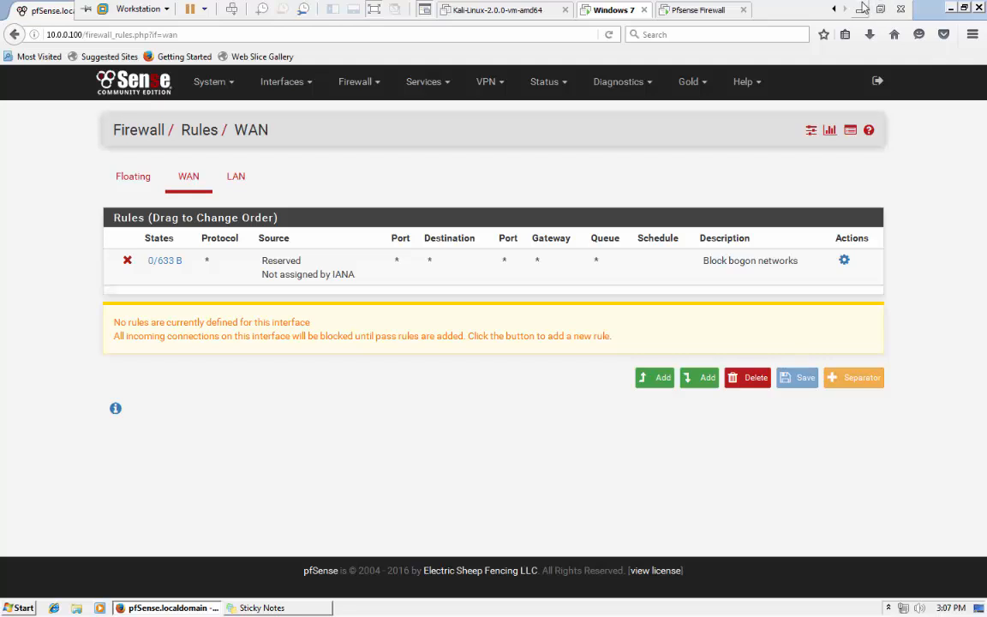
{"action": "left_click", "coordinate": [862, 7]}
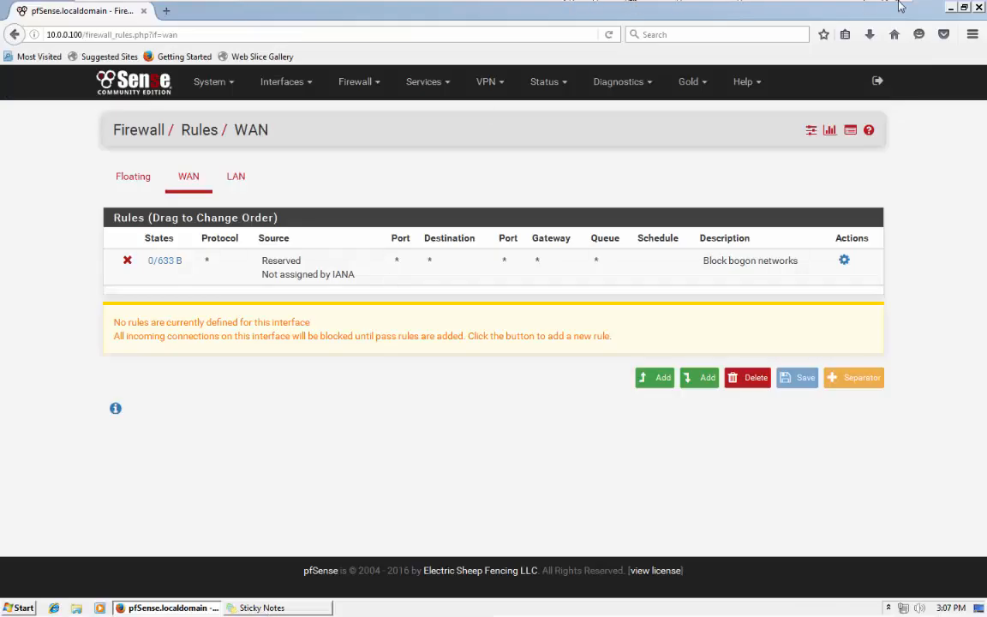
{"action": "mouse_move", "coordinate": [896, 3]}
{"action": "left_click", "coordinate": [862, 7]}
From a host Command Prompt, ping 10.0.0.5 and get replies with 0% loss.
{"action": "left_click", "coordinate": [19, 604]}
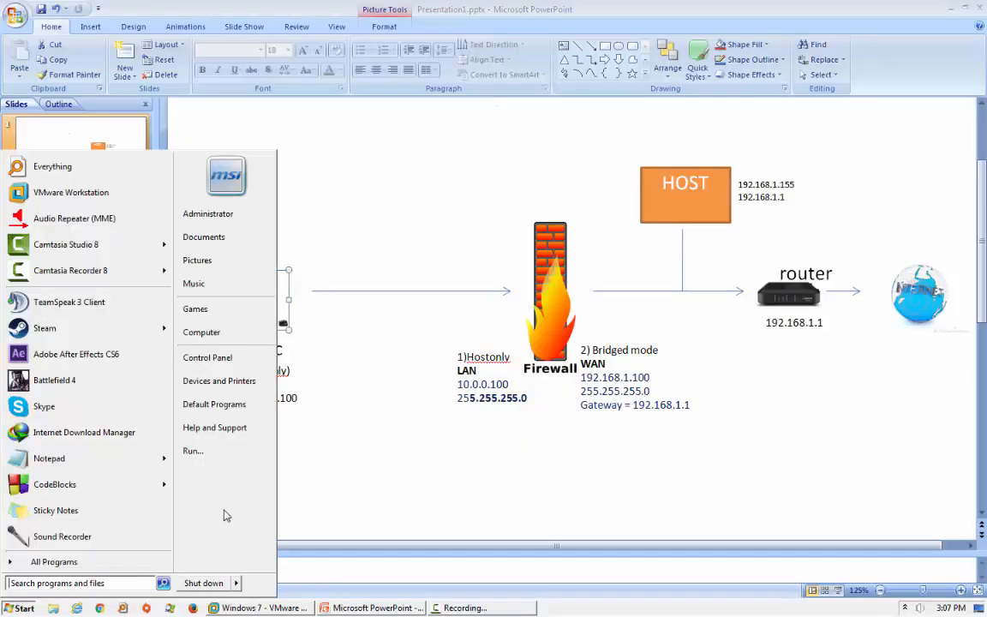
{"action": "left_click", "coordinate": [221, 514]}
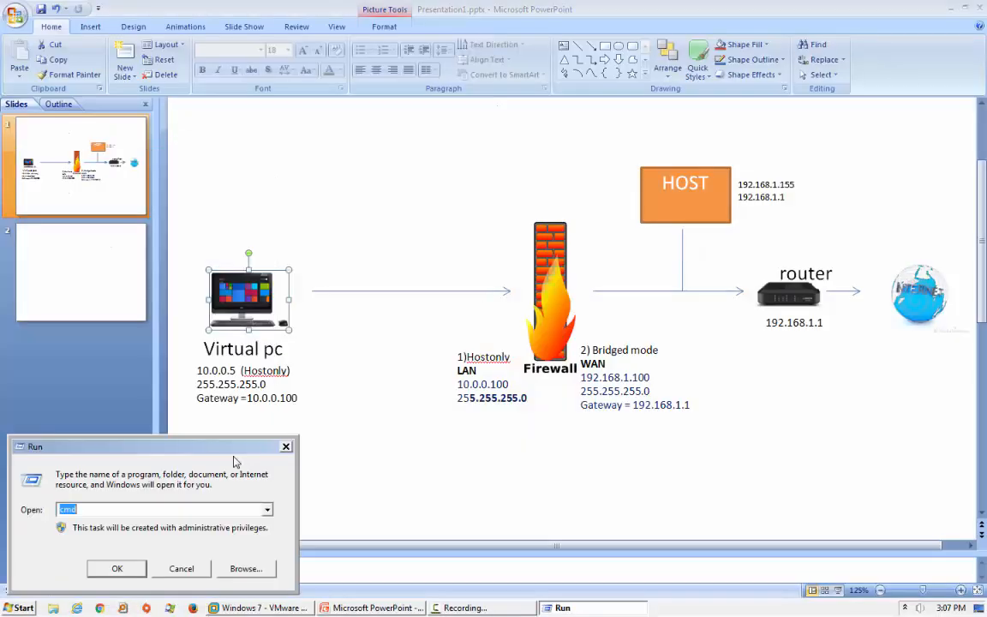
{"action": "key", "text": "Return"}
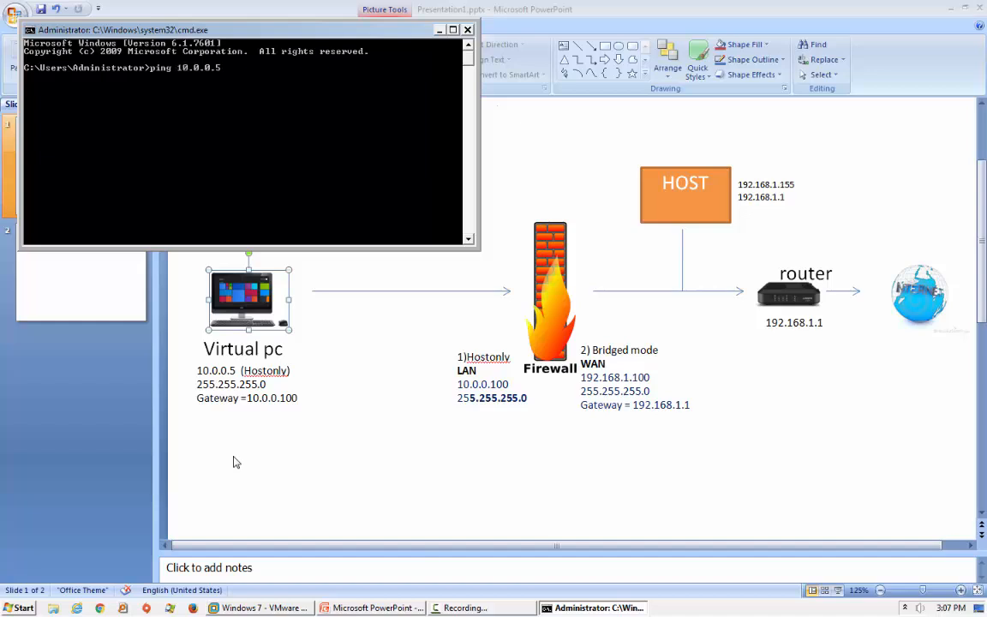
{"action": "type", "text": "ping 10.0.0.5"}
{"action": "key", "text": "Return"}
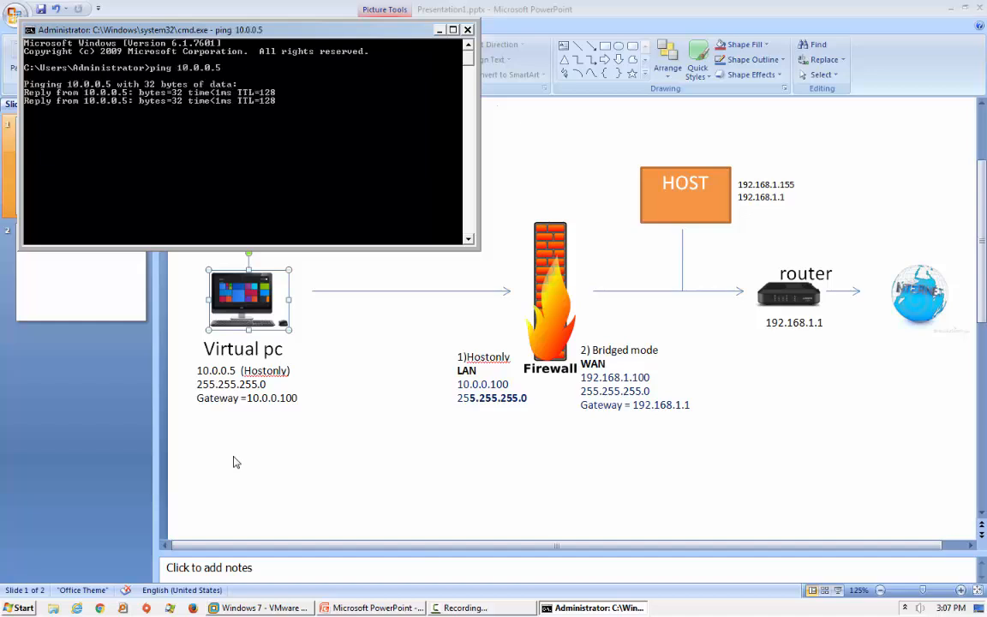
{"action": "key", "text": "ctrl+c"}
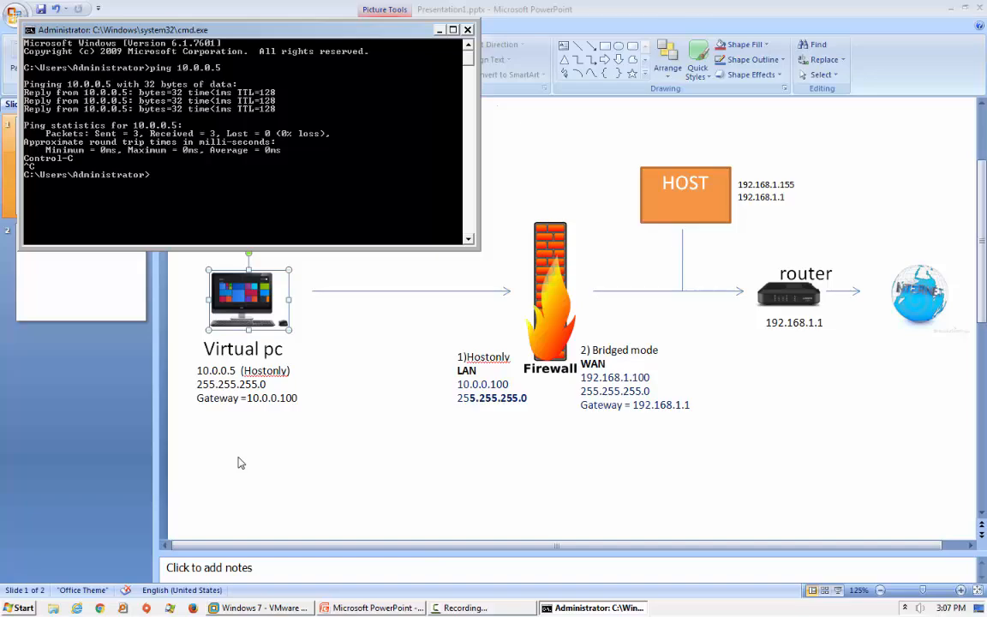
{"action": "left_click", "coordinate": [241, 463]}
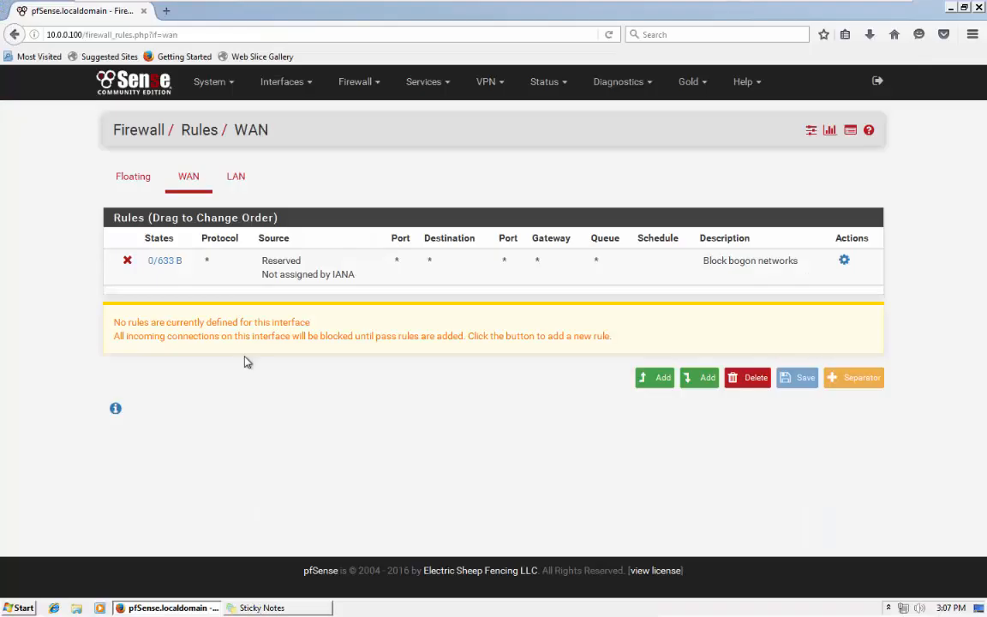
Minimize the VM and open the host's Network Connections via the Network and Sharing Center.
{"action": "mouse_move", "coordinate": [811, 2]}
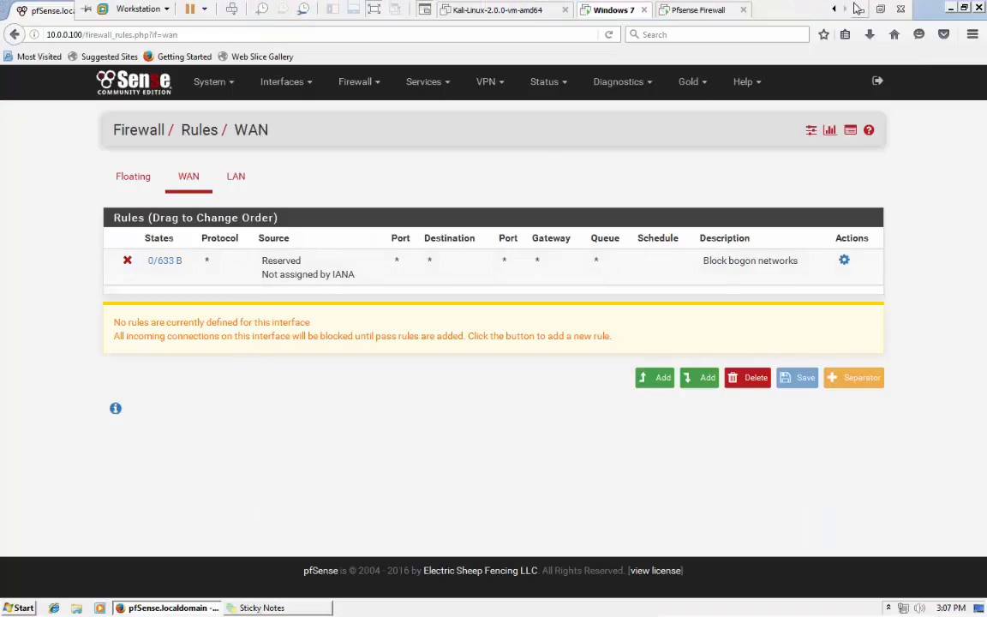
{"action": "left_click", "coordinate": [863, 5]}
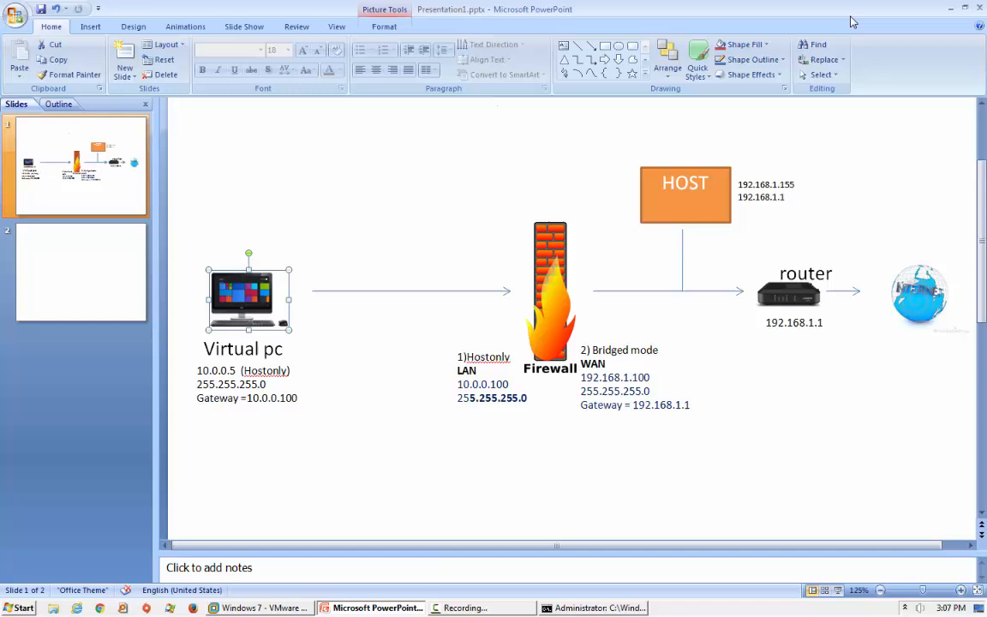
{"action": "left_click", "coordinate": [906, 609]}
{"action": "right_click", "coordinate": [881, 553]}
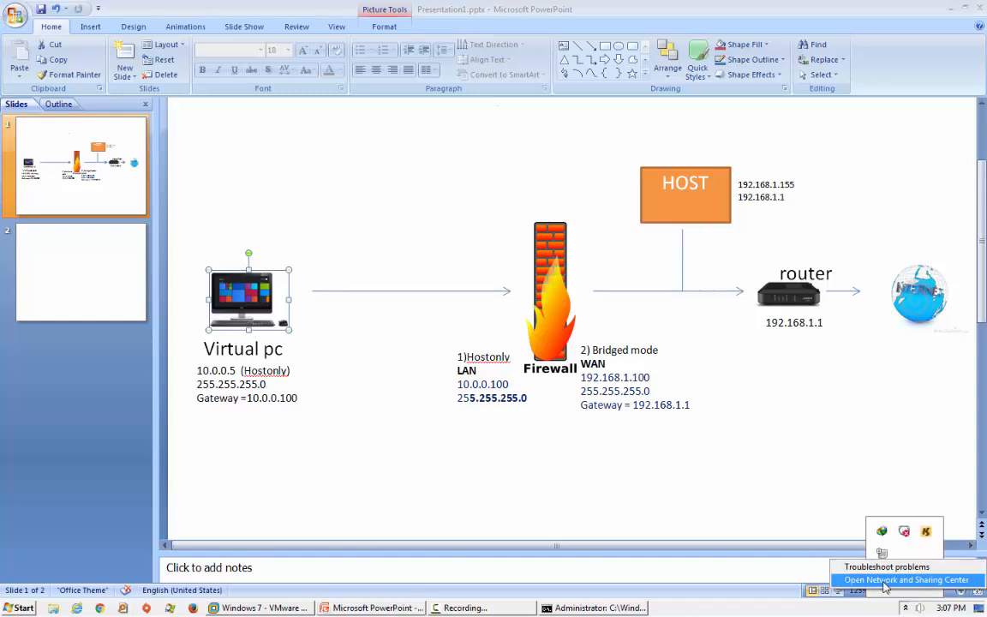
{"action": "left_click", "coordinate": [886, 580]}
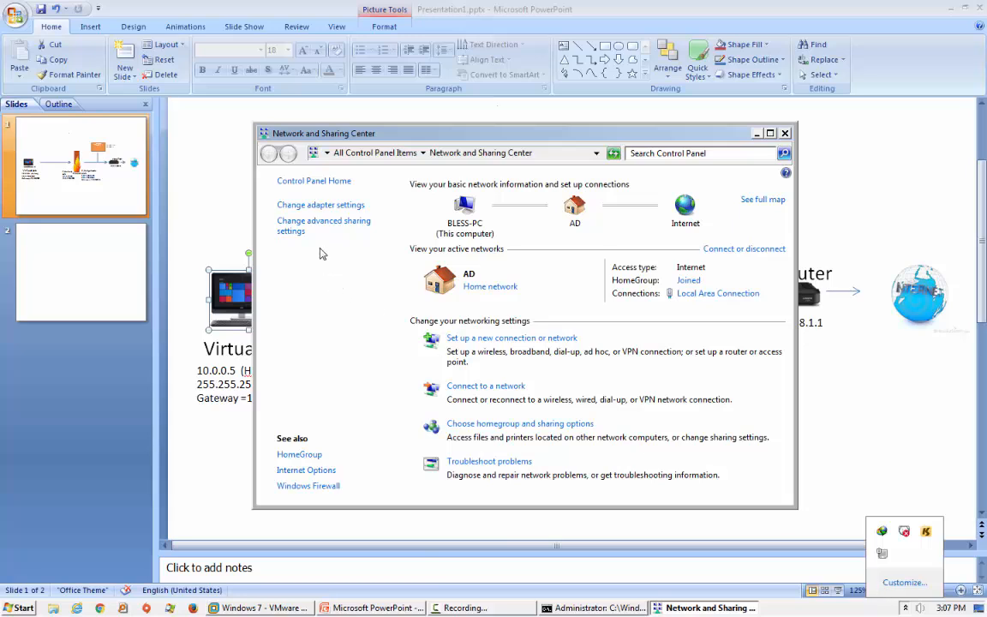
{"action": "left_click", "coordinate": [307, 205]}
{"action": "double_click", "coordinate": [362, 144]}
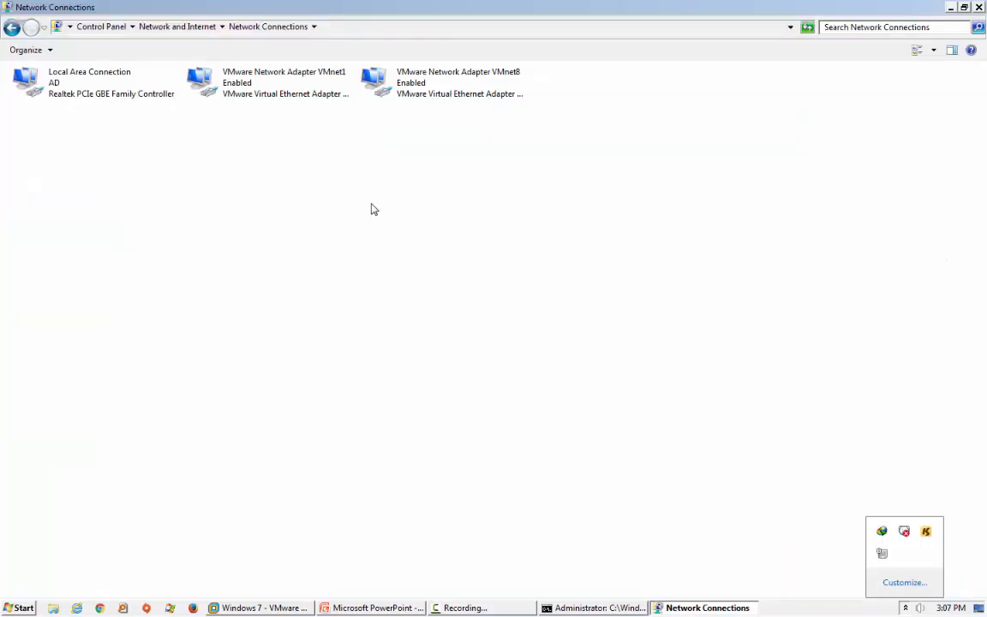
Check VMnet1's details show IPv4 10.0.0.1, close Command Prompt, and close the dialogs.
{"action": "double_click", "coordinate": [269, 101]}
{"action": "left_click", "coordinate": [419, 293]}
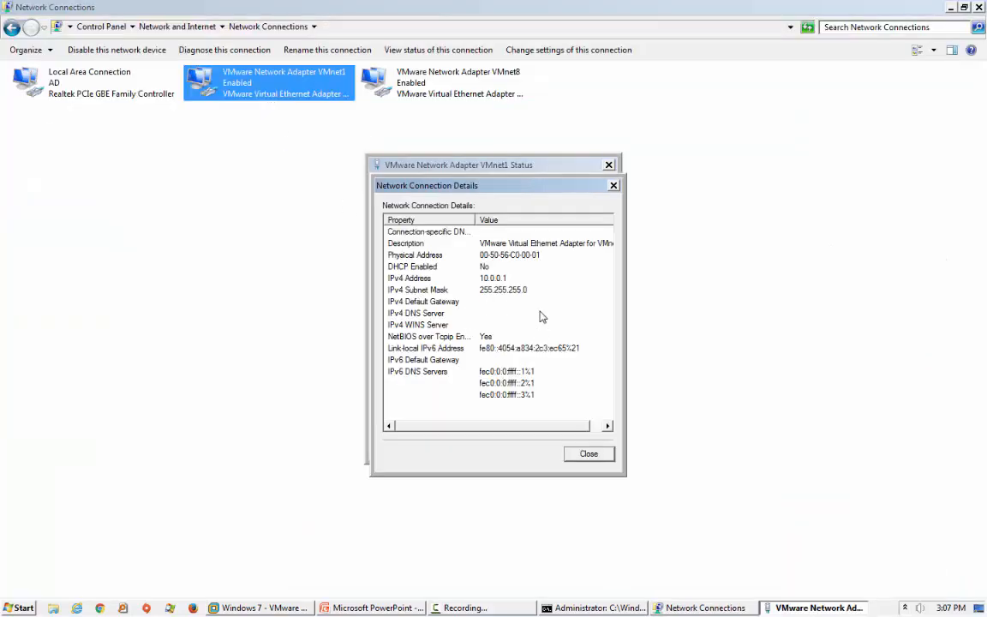
{"action": "left_click", "coordinate": [600, 606]}
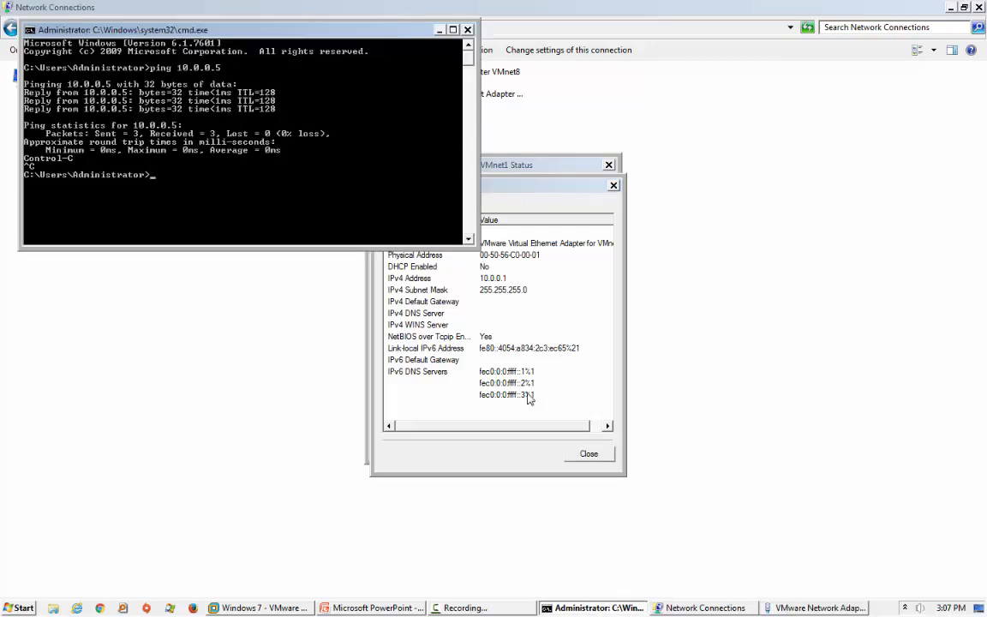
{"action": "left_click", "coordinate": [527, 201]}
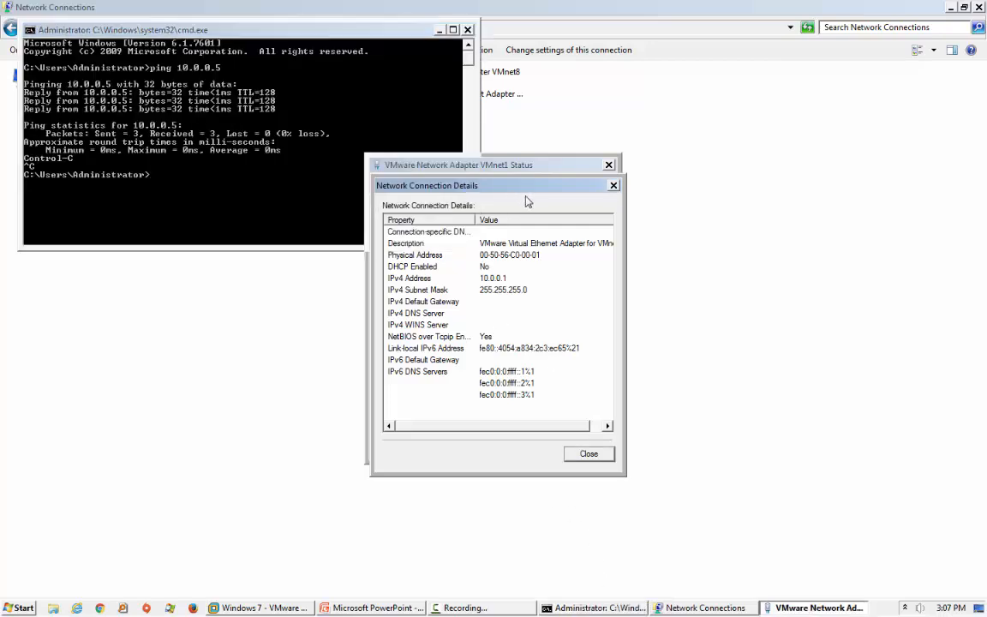
{"action": "left_click", "coordinate": [467, 29]}
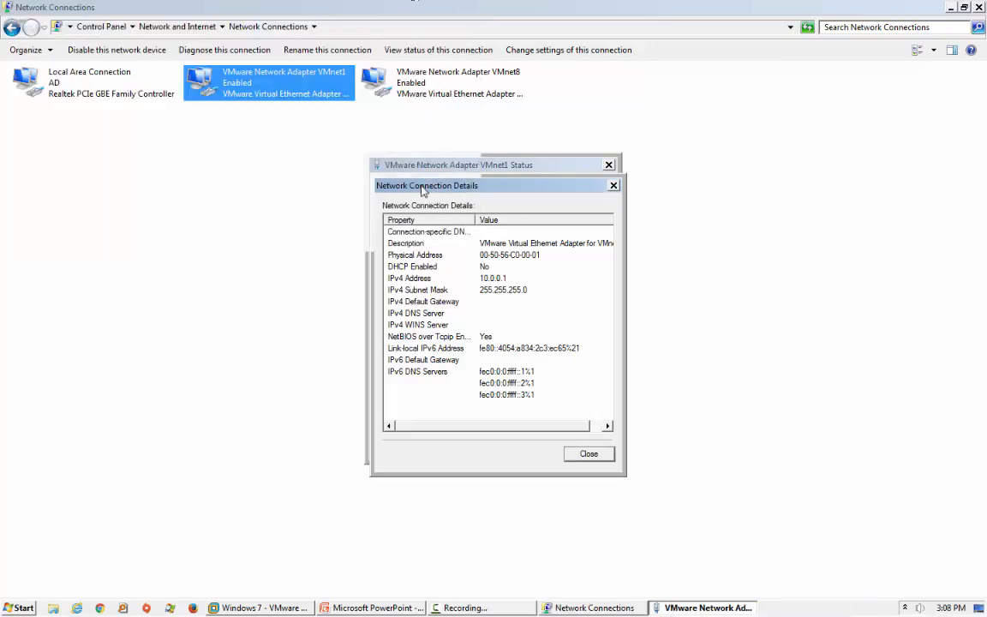
{"action": "left_click", "coordinate": [485, 283]}
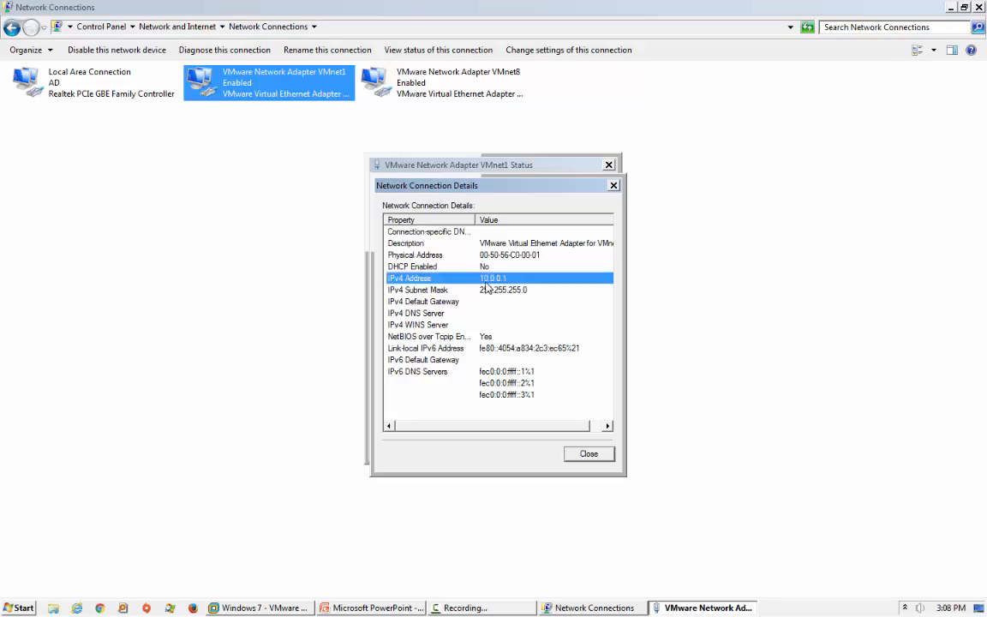
{"action": "left_click", "coordinate": [587, 454]}
{"action": "left_click", "coordinate": [582, 449]}
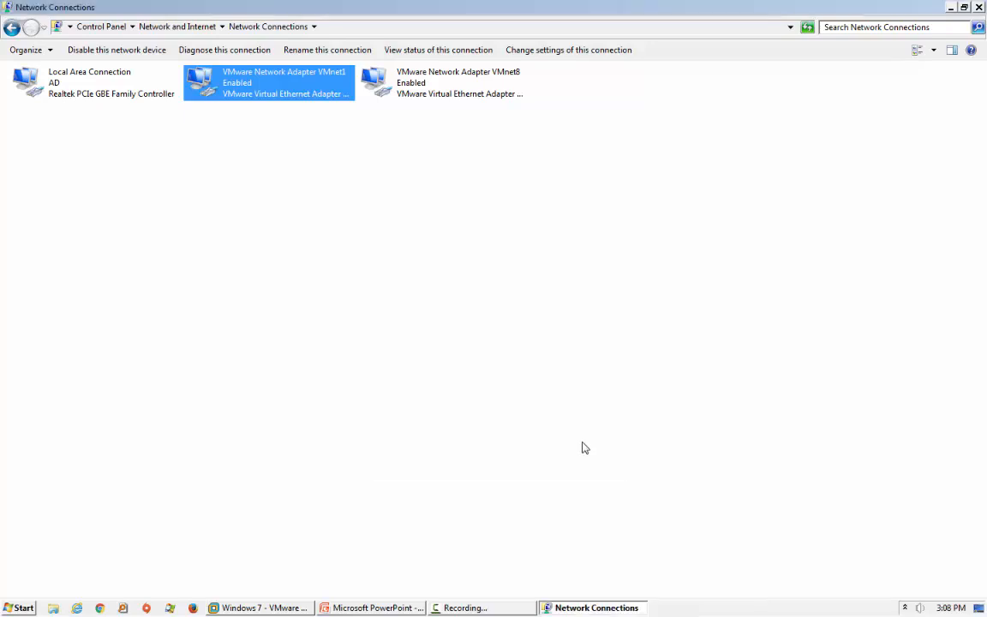
Disable the VMware Network Adapter VMnet1 and open a Command Prompt.
{"action": "right_click", "coordinate": [288, 97]}
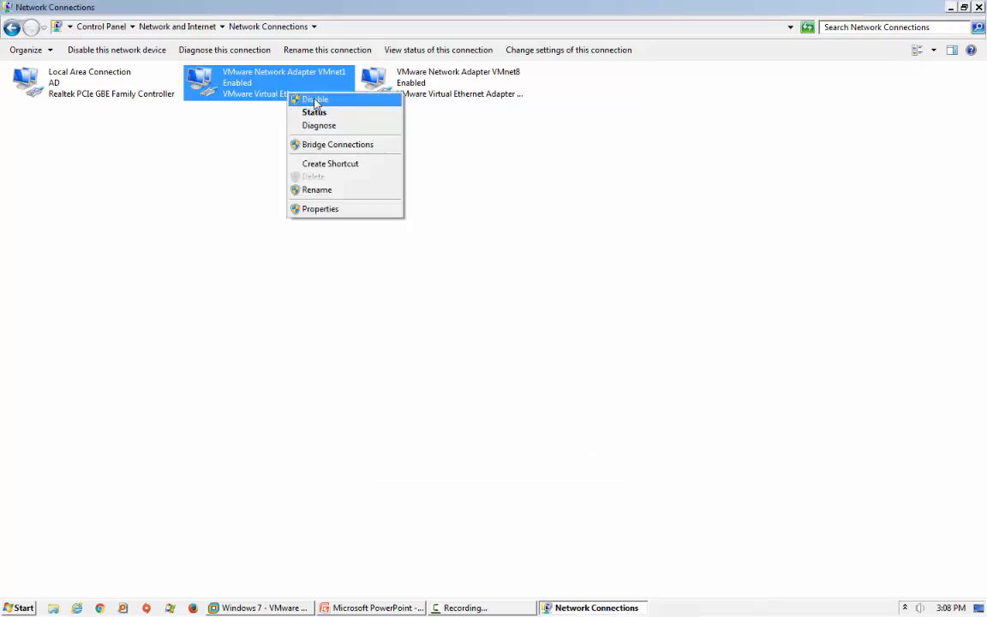
{"action": "left_click", "coordinate": [317, 99]}
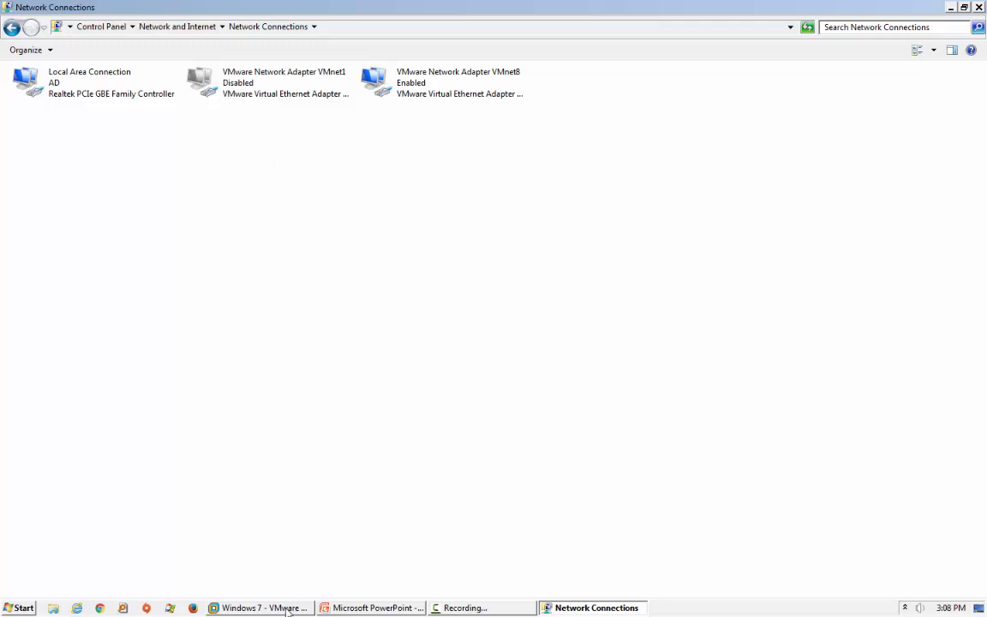
{"action": "key", "text": "super"}
{"action": "left_click", "coordinate": [217, 462]}
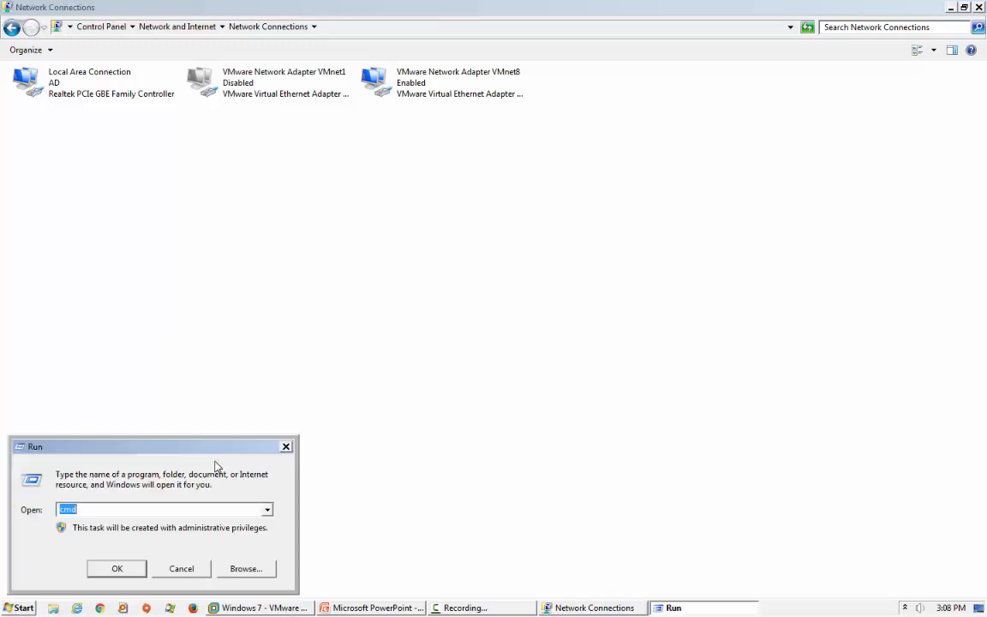
{"action": "key", "text": "Return"}
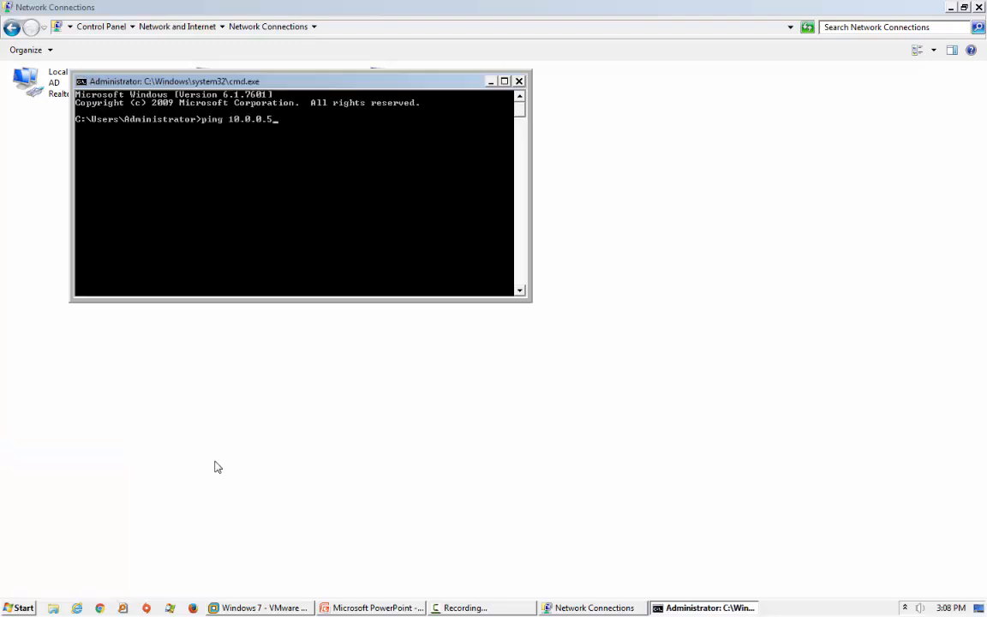
Ping 10.0.0.5, which now times out, then close the console and minimize the VM.
{"action": "key", "text": "Return"}
{"action": "left_click_drag", "start_coordinate": [318, 85], "coordinate": [551, 222]}
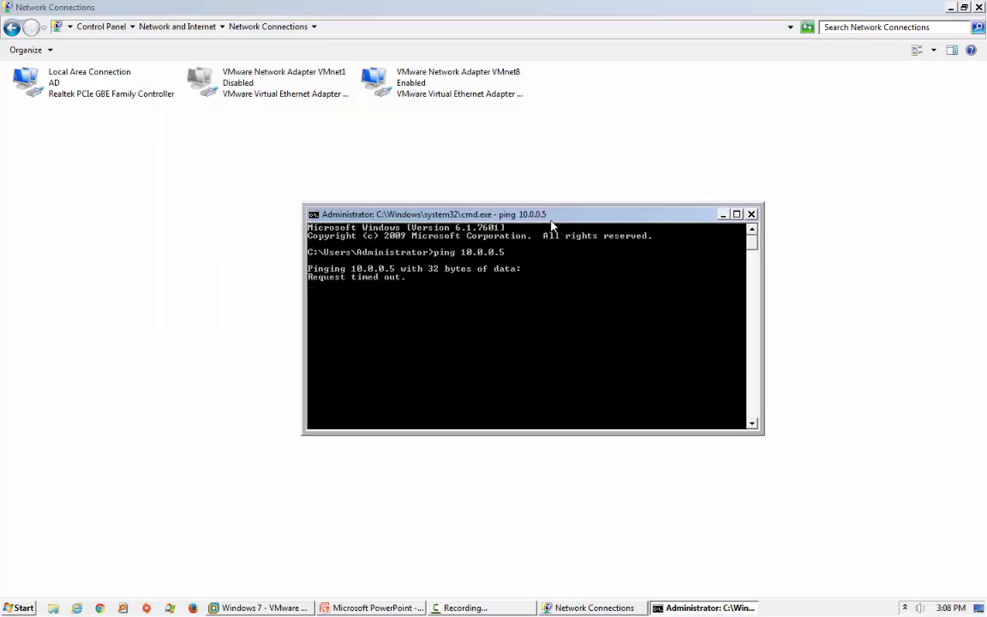
{"action": "left_click", "coordinate": [751, 214]}
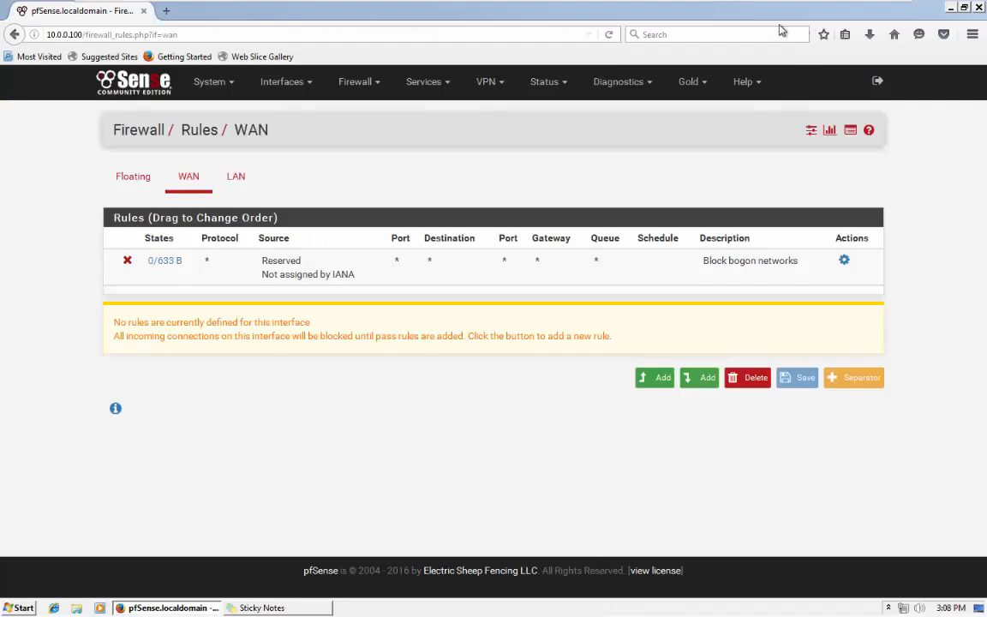
{"action": "mouse_move", "coordinate": [821, 1]}
{"action": "left_click", "coordinate": [852, 5]}
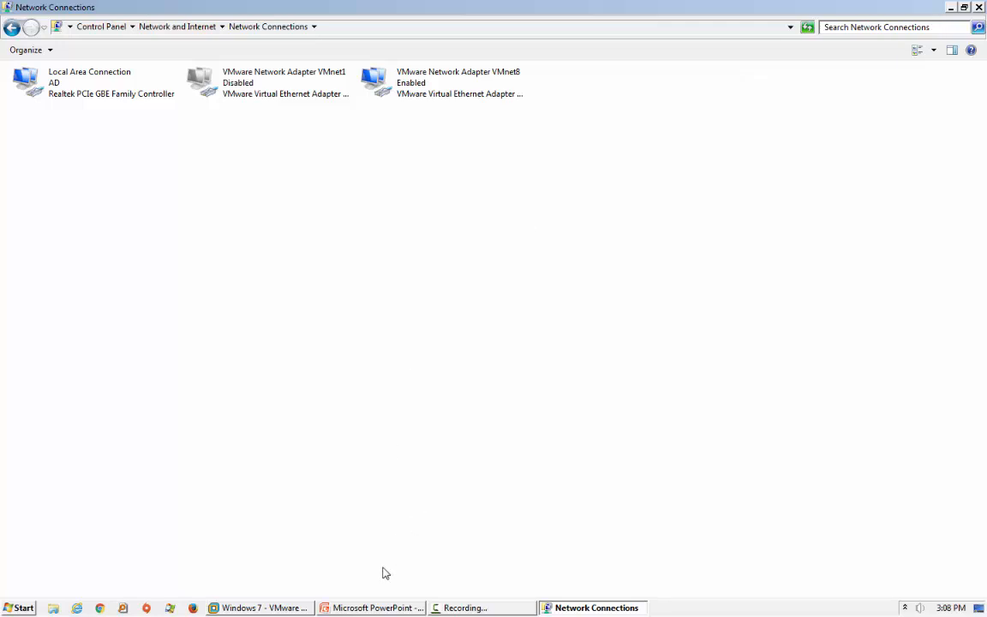
Review the HOST and WAN .100 address labels unchanged, then open the tray network options.
{"action": "left_click", "coordinate": [373, 608]}
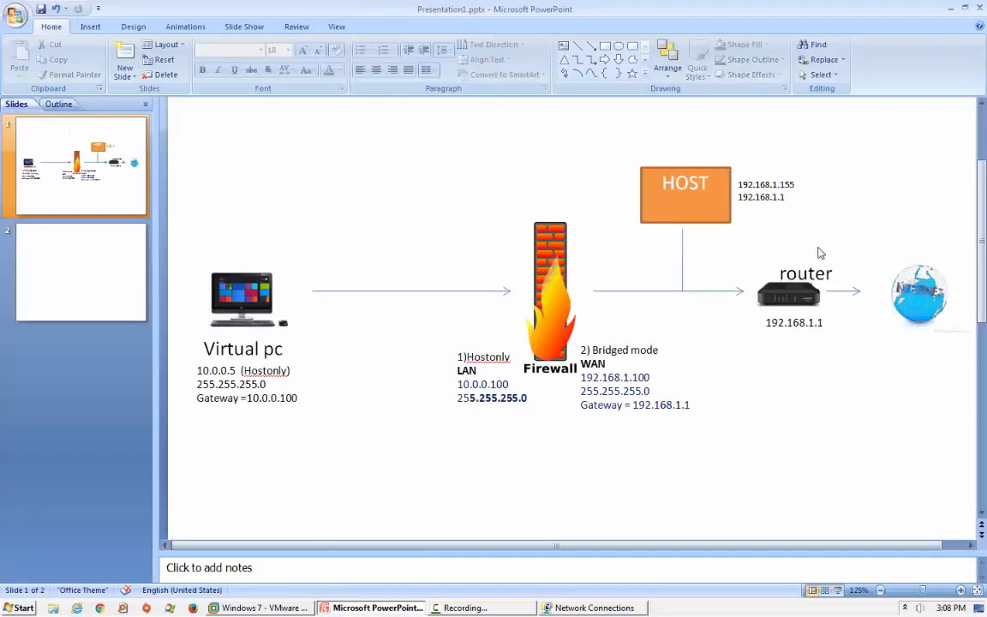
{"action": "left_click", "coordinate": [793, 201]}
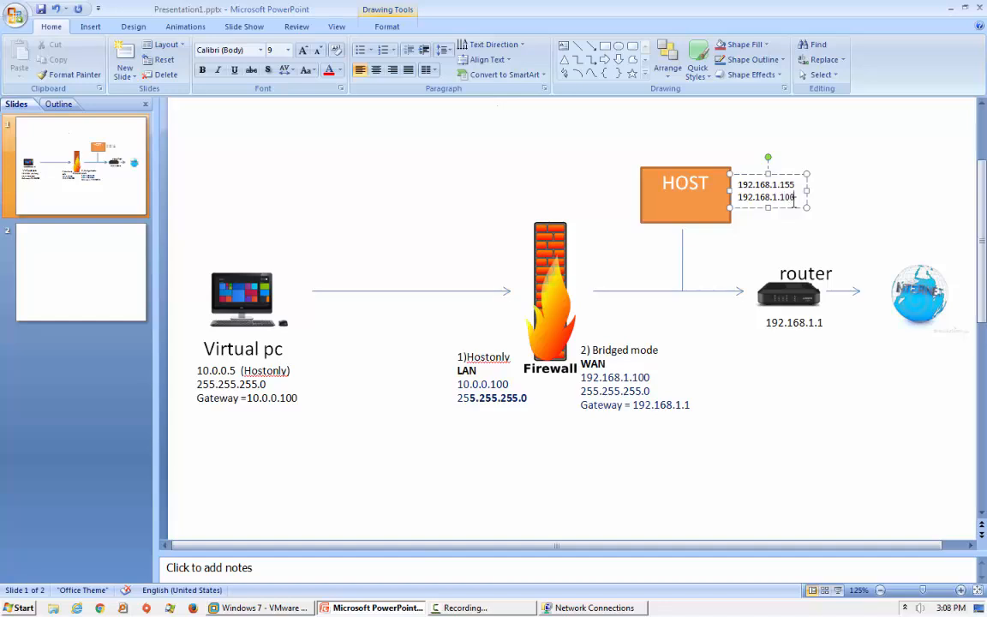
{"action": "left_click", "coordinate": [825, 208]}
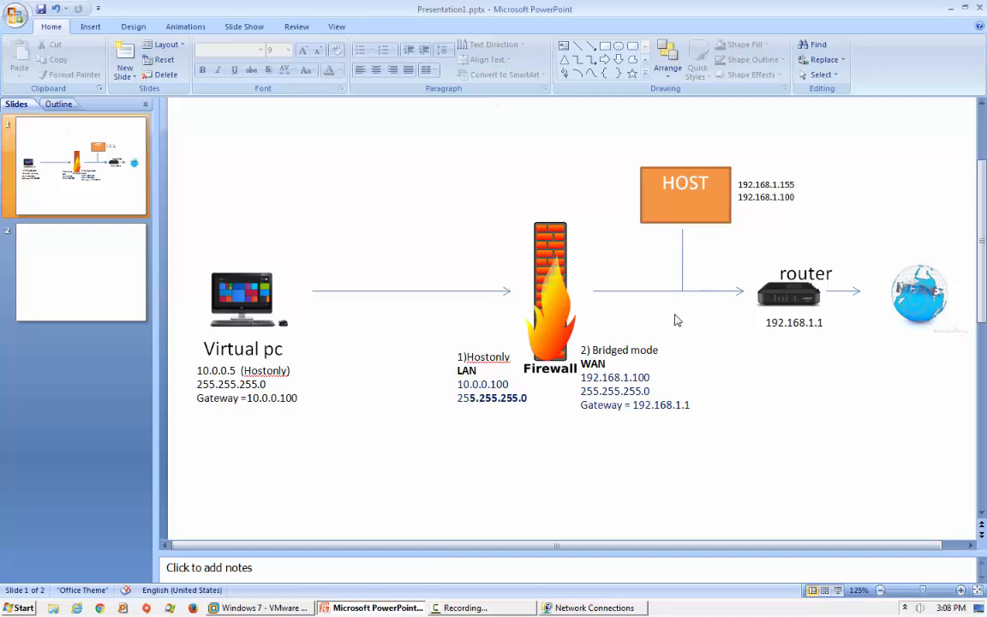
{"action": "left_click", "coordinate": [623, 378]}
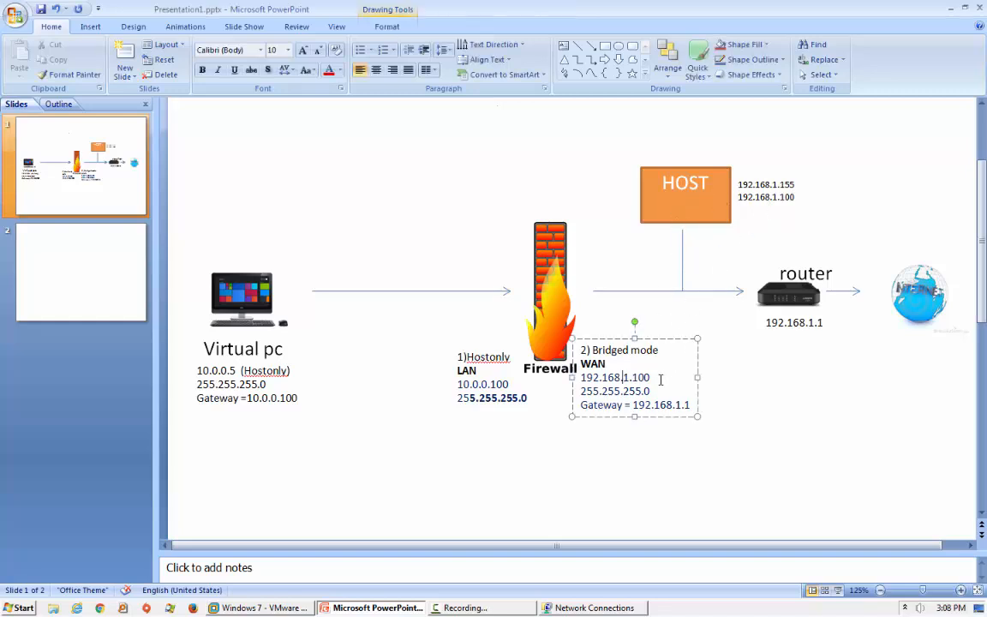
{"action": "left_click_drag", "start_coordinate": [649, 379], "coordinate": [633, 379]}
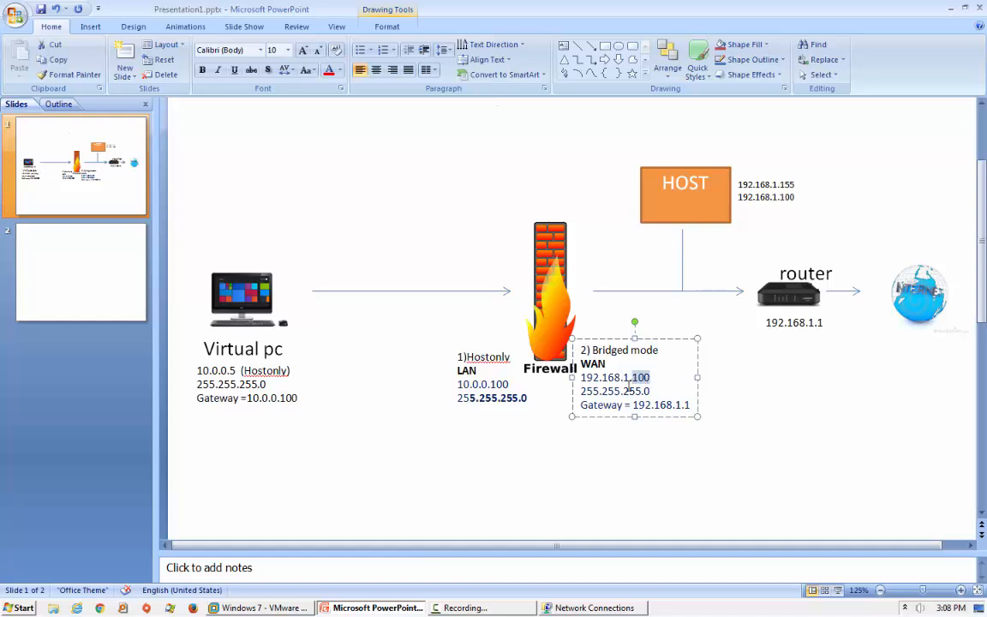
{"action": "left_click", "coordinate": [317, 474]}
{"action": "left_click", "coordinate": [905, 608]}
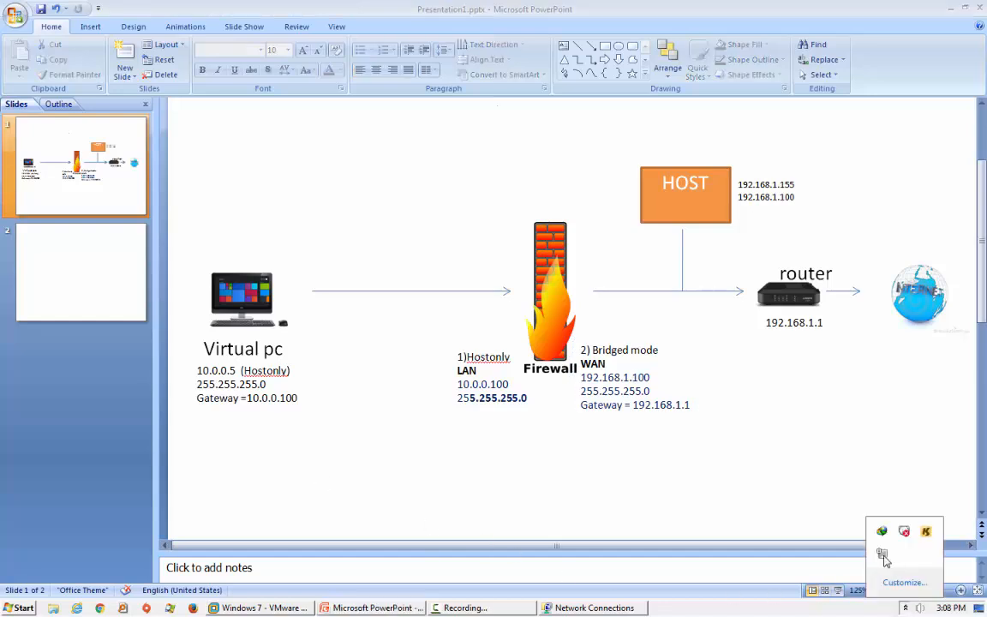
{"action": "right_click", "coordinate": [882, 554]}
Check that Local Area Connection's IPv4 uses 192.168.1.155 with gateway 192.168.1.1, then close the windows.
{"action": "left_click", "coordinate": [887, 575]}
{"action": "left_click", "coordinate": [334, 222]}
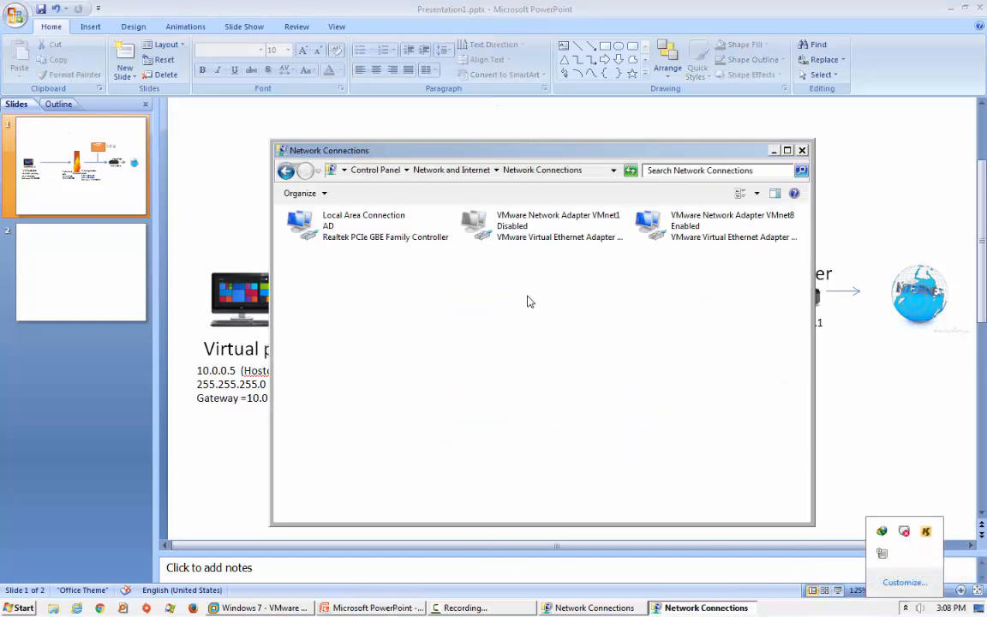
{"action": "double_click", "coordinate": [381, 224]}
{"action": "left_click", "coordinate": [419, 415]}
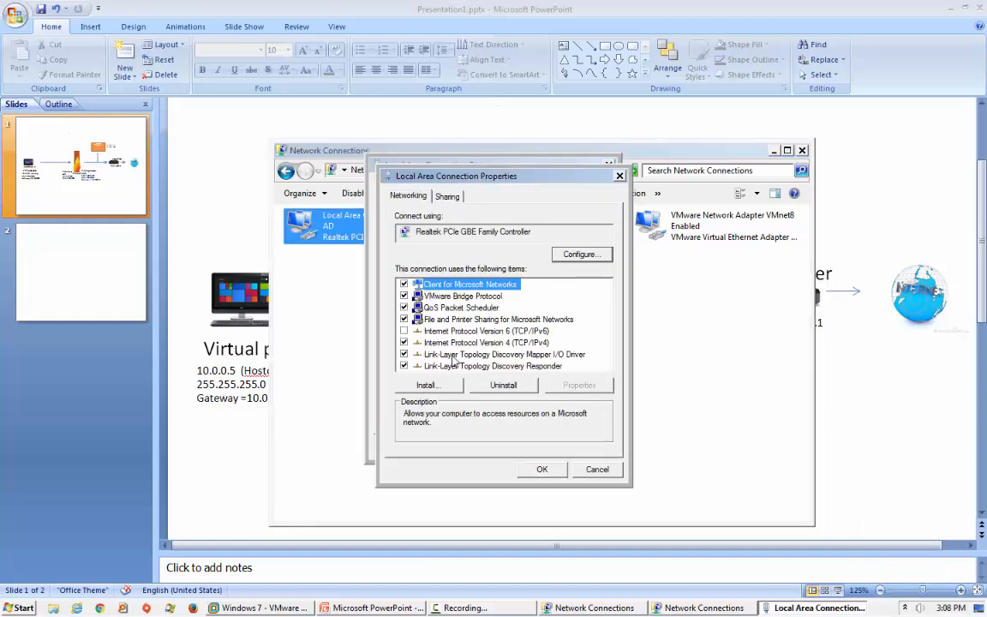
{"action": "left_click", "coordinate": [463, 346]}
{"action": "left_click", "coordinate": [599, 386]}
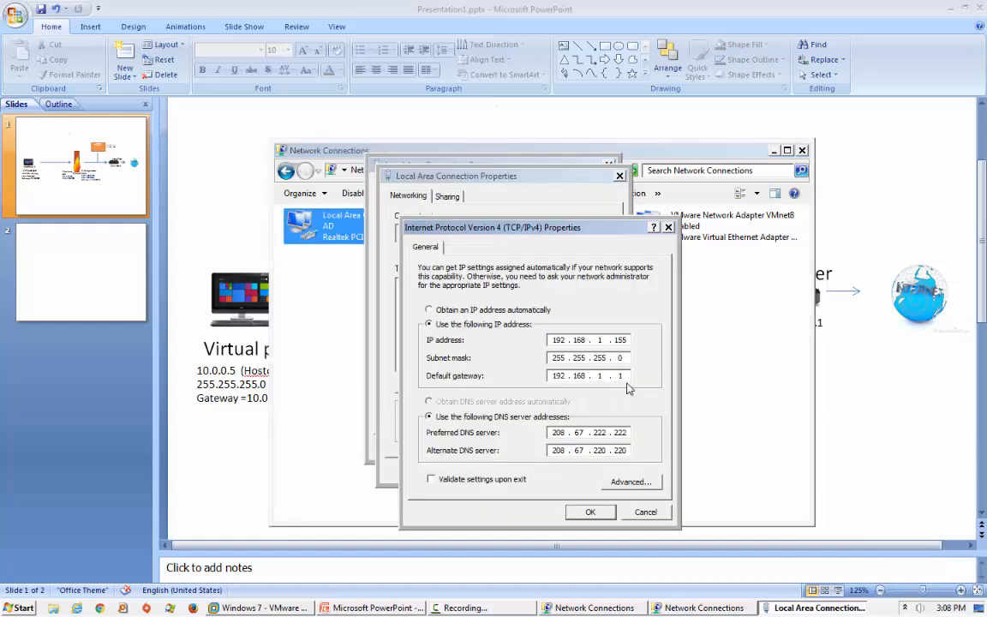
{"action": "left_click", "coordinate": [590, 512]}
{"action": "left_click", "coordinate": [537, 469]}
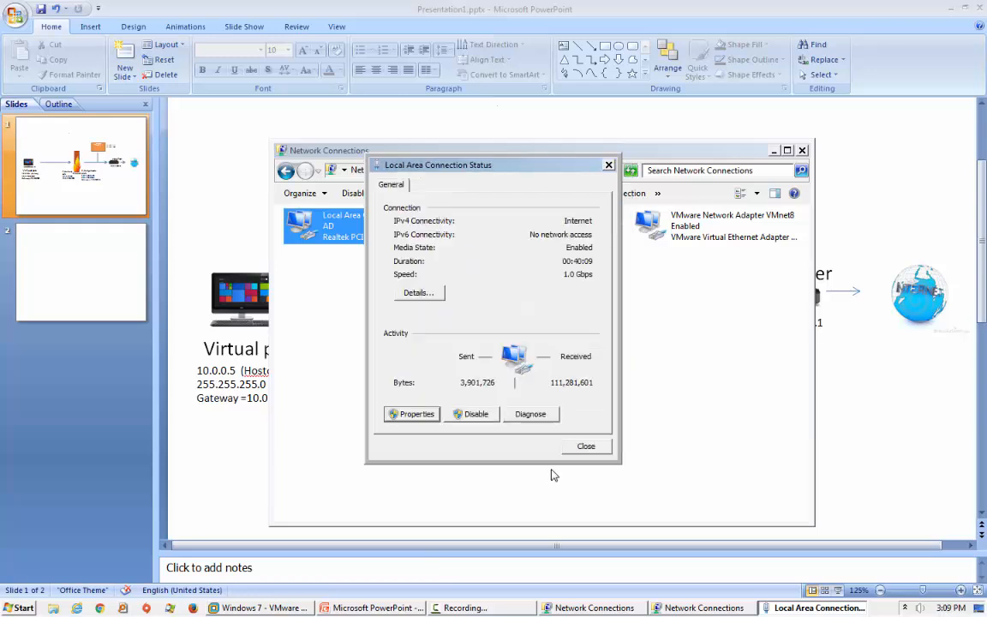
{"action": "left_click", "coordinate": [584, 447]}
{"action": "left_click", "coordinate": [803, 151]}
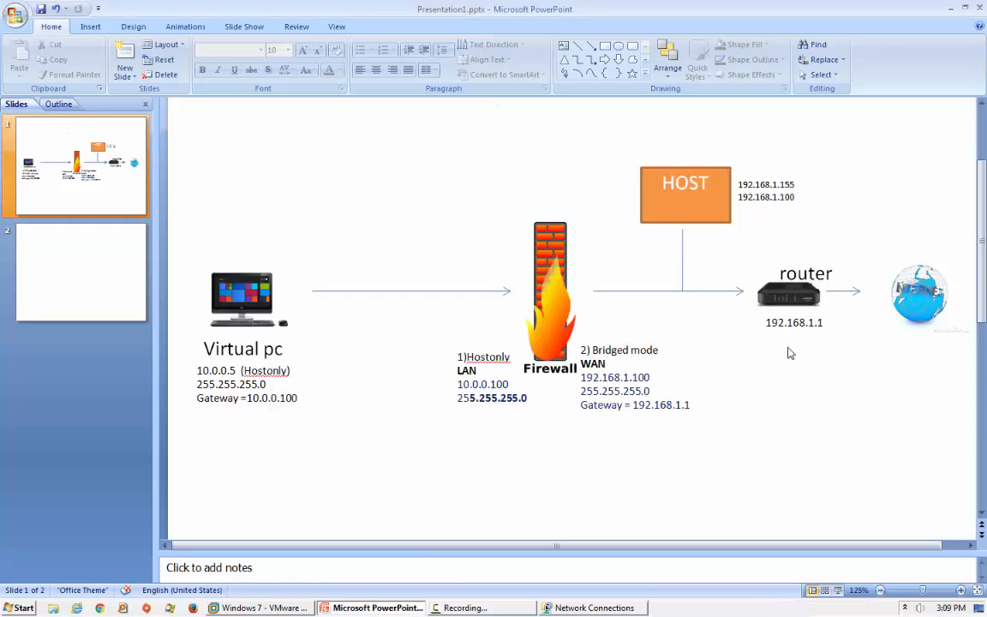
Select the orange HOST box on the slide and return to the Windows 7 virtual machine.
{"action": "left_click", "coordinate": [726, 172]}
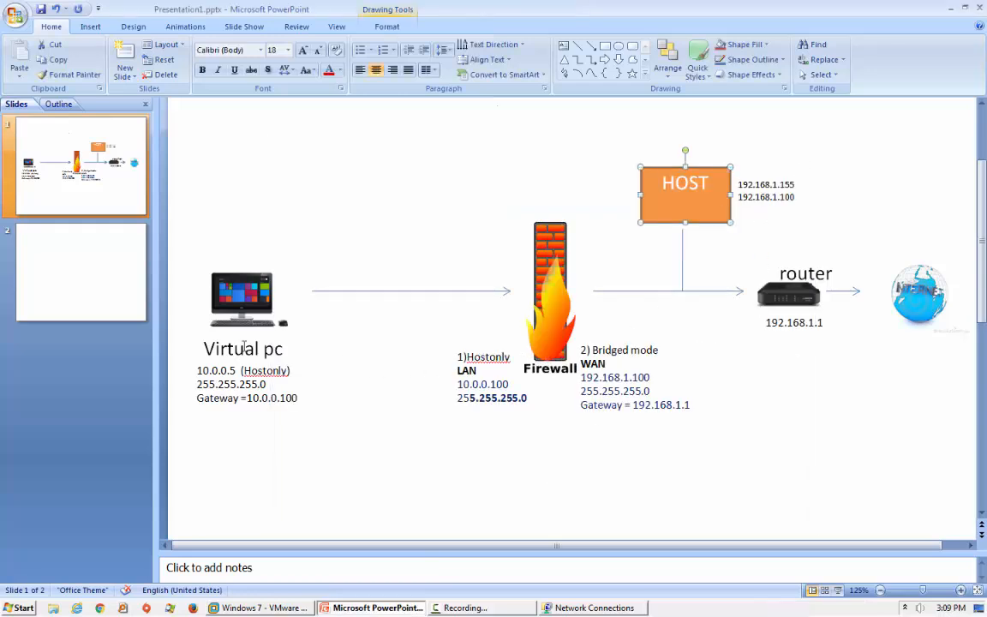
{"action": "mouse_move", "coordinate": [249, 609]}
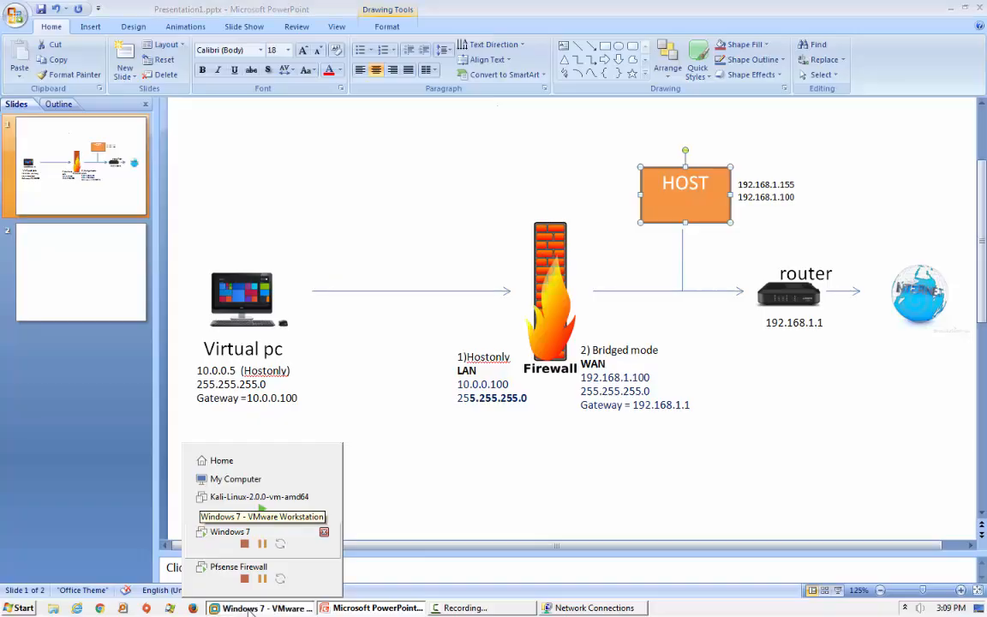
{"action": "left_click", "coordinate": [230, 533]}
Start a new WAN firewall rule matching ICMP with destination LAN net.
{"action": "left_click", "coordinate": [660, 378]}
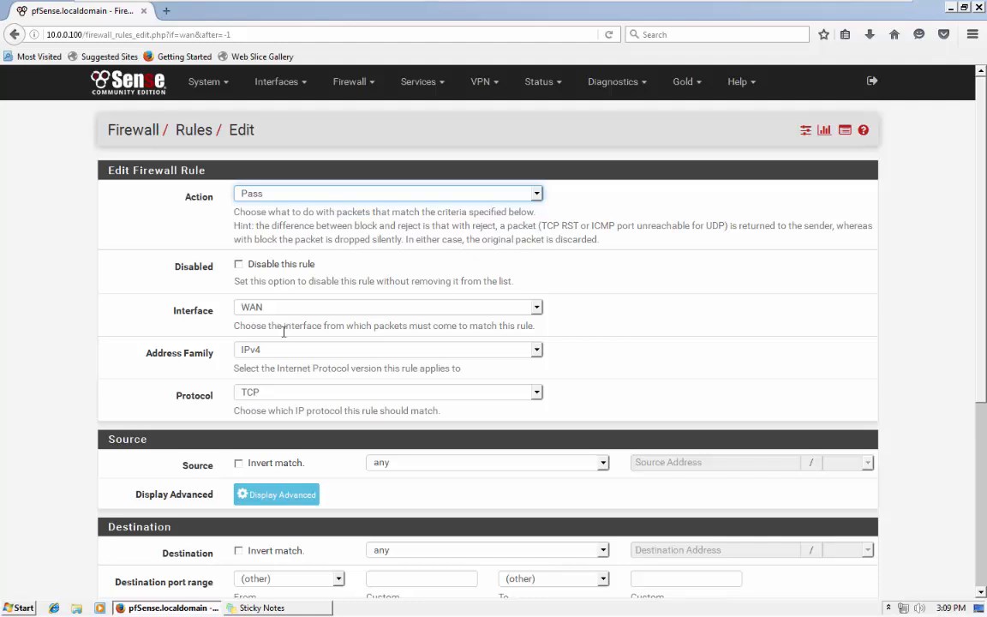
{"action": "left_click", "coordinate": [282, 393]}
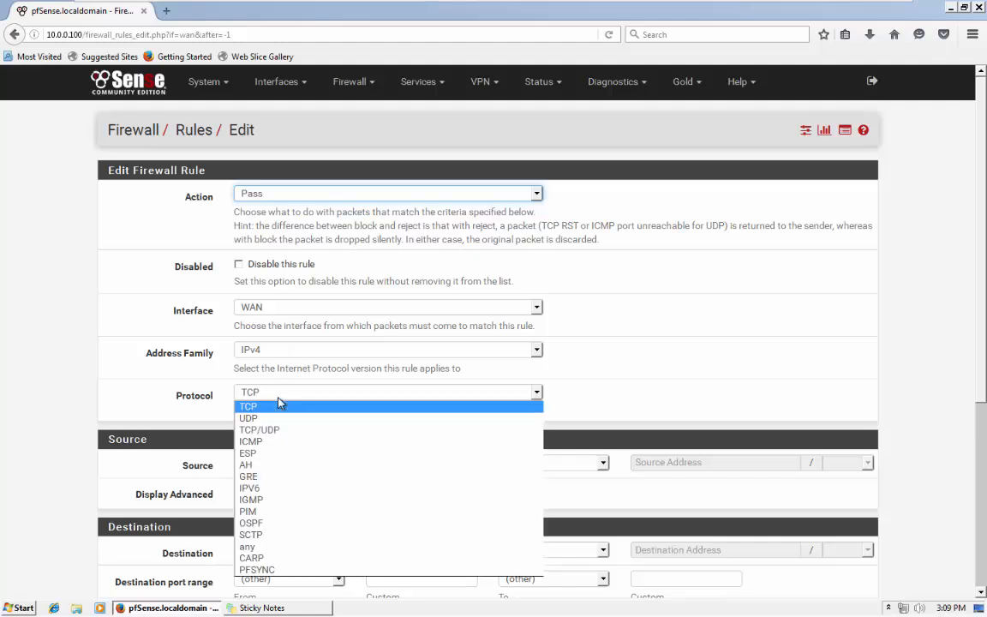
{"action": "left_click", "coordinate": [270, 443]}
{"action": "scroll", "coordinate": [66, 410], "scroll_direction": "down", "scroll_amount": 3}
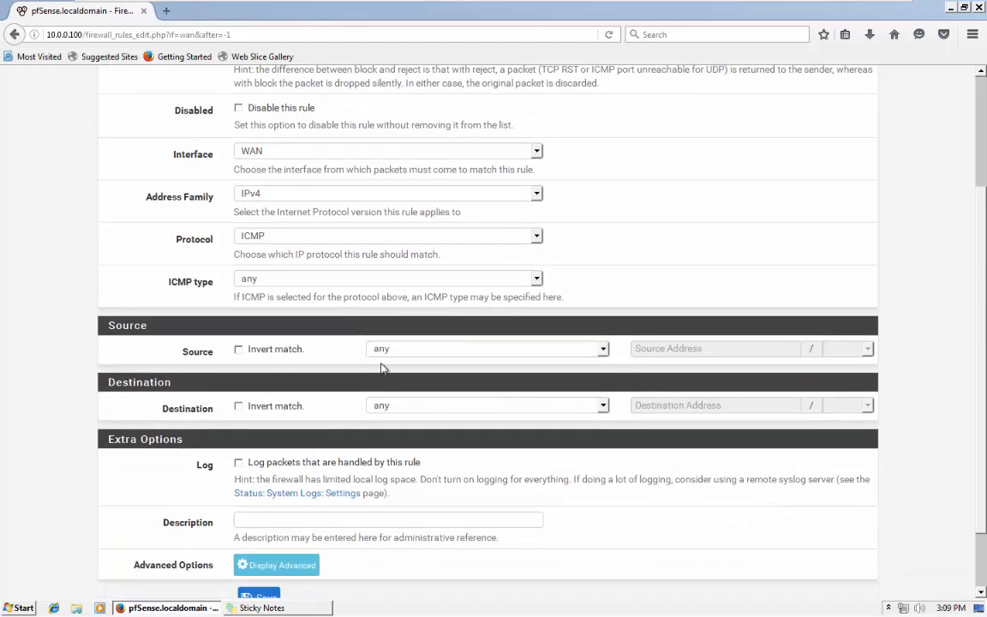
{"action": "left_click", "coordinate": [398, 407]}
{"action": "left_click", "coordinate": [394, 512]}
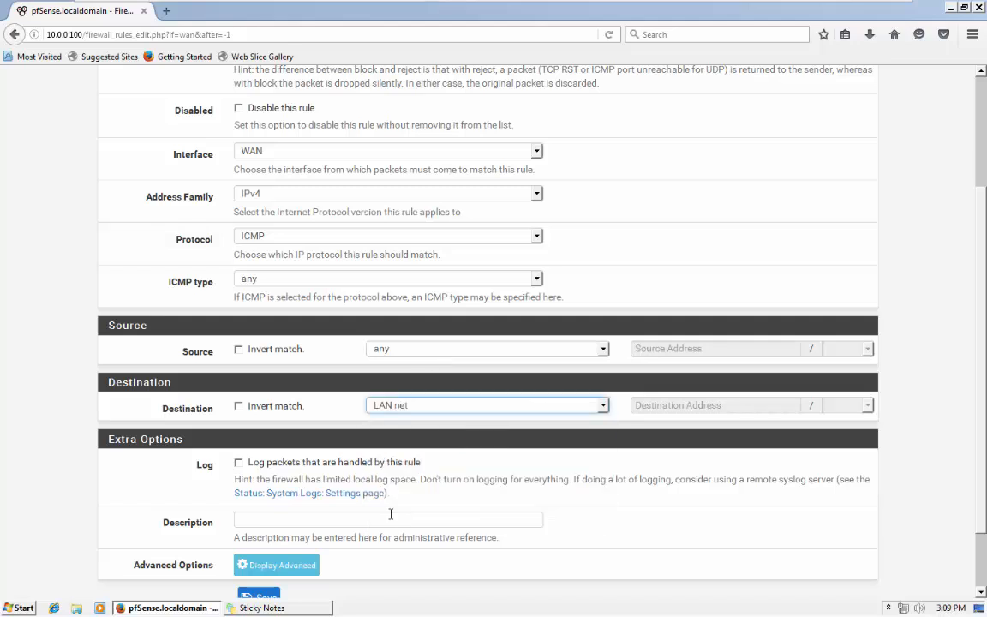
Describe the rule as 'allow ICMP requests' and save it.
{"action": "left_click", "coordinate": [265, 517]}
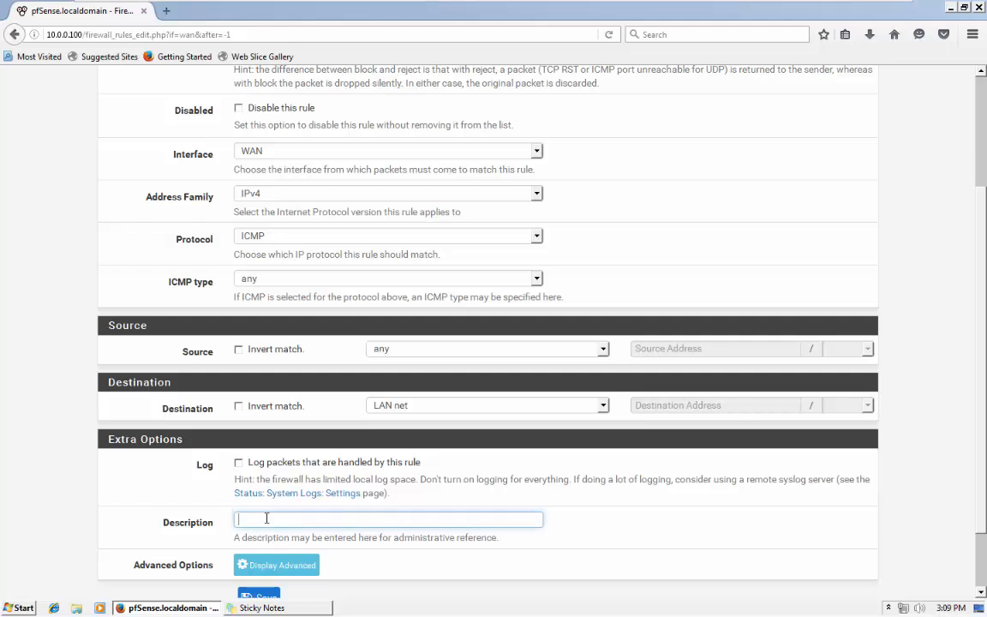
{"action": "type", "text": "allow ICP"}
{"action": "key", "text": "BackSpace"}
{"action": "key", "text": "BackSpace"}
{"action": "key", "text": "BackSpace"}
{"action": "type", "text": "ICMP requests"}
{"action": "scroll", "coordinate": [266, 519], "scroll_direction": "down", "scroll_amount": 2}
{"action": "left_click", "coordinate": [244, 528]}
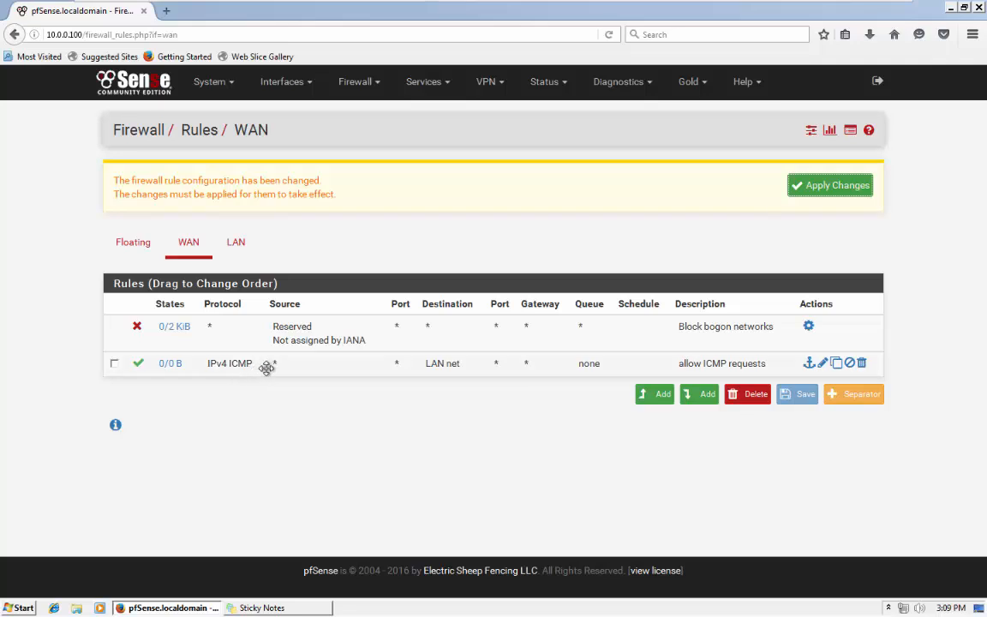
Apply the pending pfSense firewall changes so the WAN ICMP rule takes effect.
{"action": "left_click", "coordinate": [398, 361]}
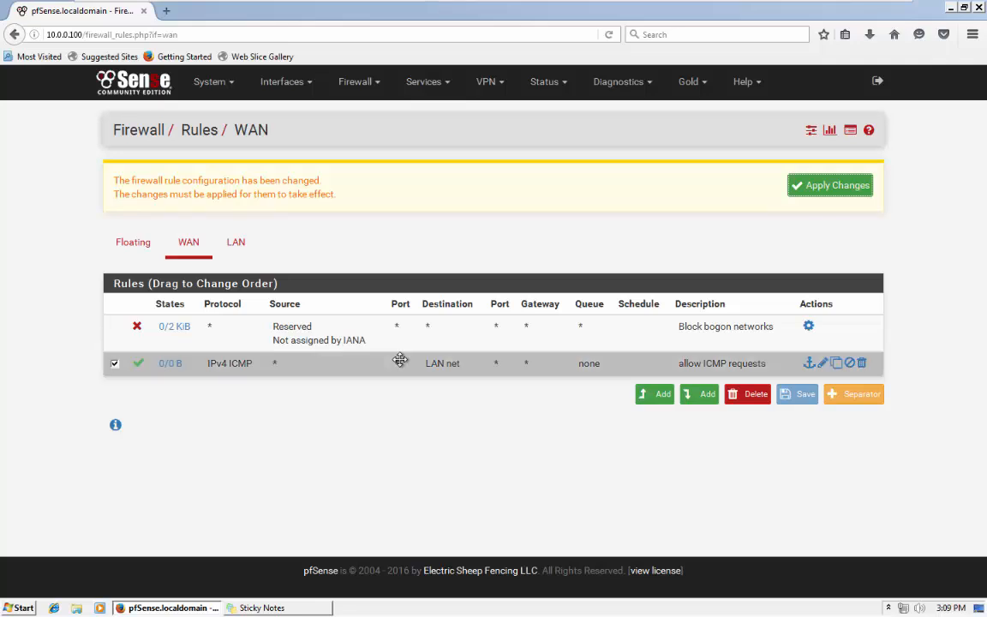
{"action": "left_click", "coordinate": [468, 365]}
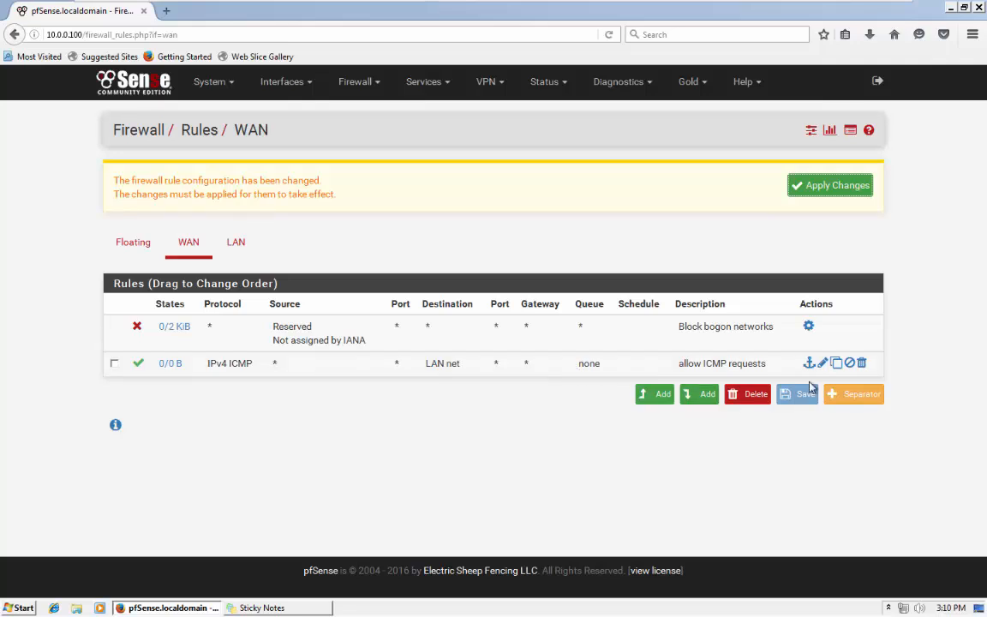
{"action": "left_click", "coordinate": [835, 188]}
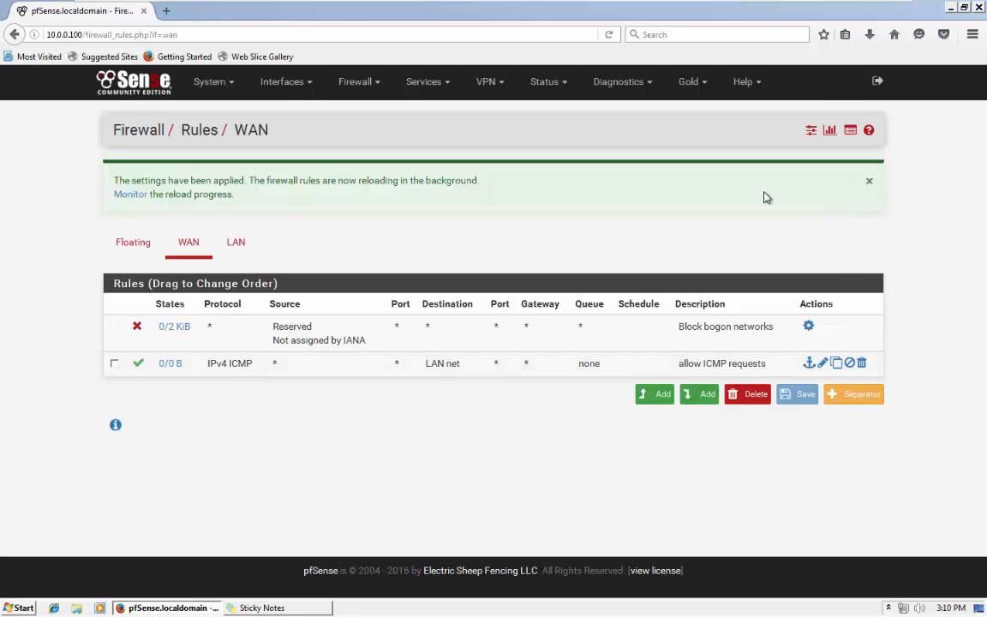
Minimize the VMware window and click into the WAN address notes on the PowerPoint slide.
{"action": "mouse_move", "coordinate": [830, 6]}
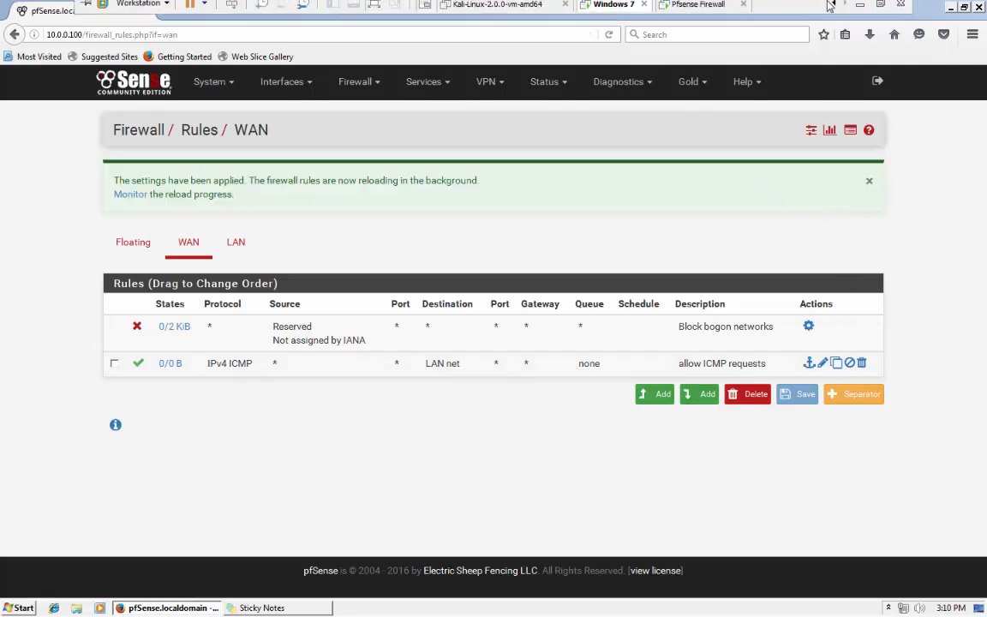
{"action": "left_click", "coordinate": [861, 6]}
{"action": "left_click", "coordinate": [613, 391]}
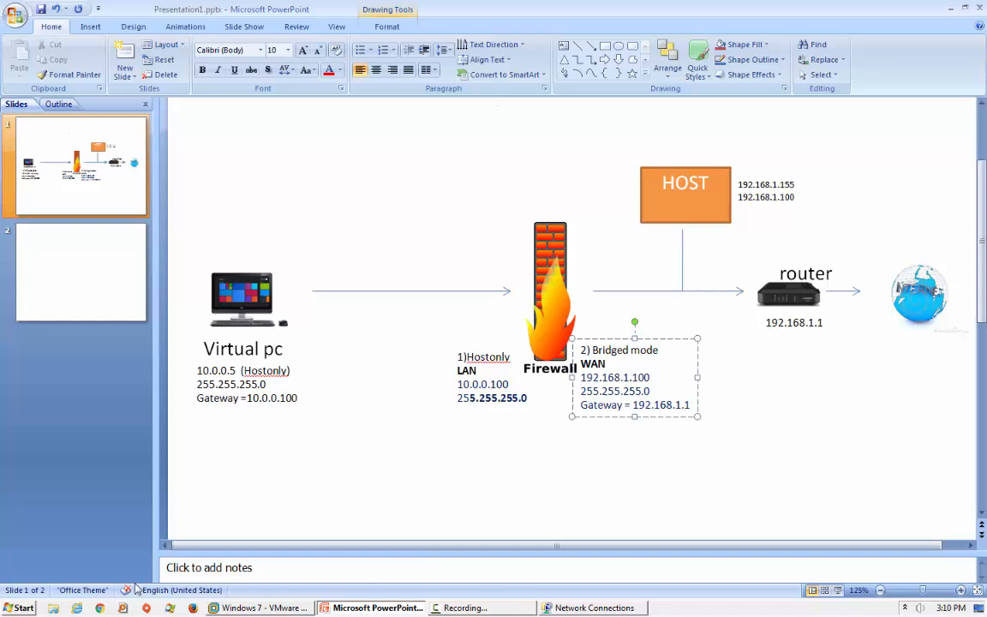
Open a Command Prompt from Run and ping 10.0.0.5.
{"action": "key", "text": "super"}
{"action": "left_click", "coordinate": [201, 450]}
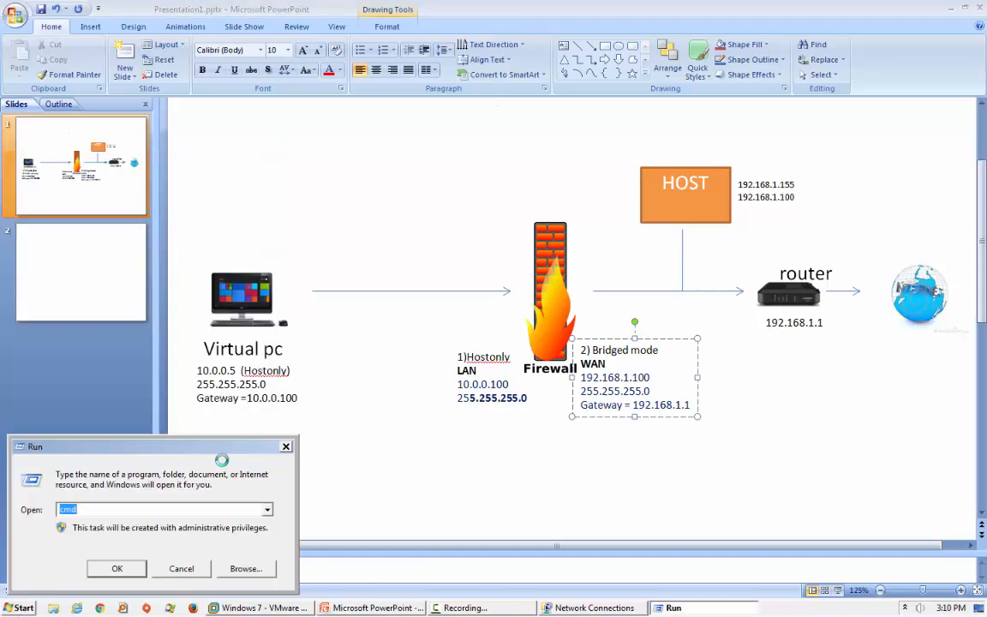
{"action": "key", "text": "Return"}
{"action": "type", "text": "ping 10"}
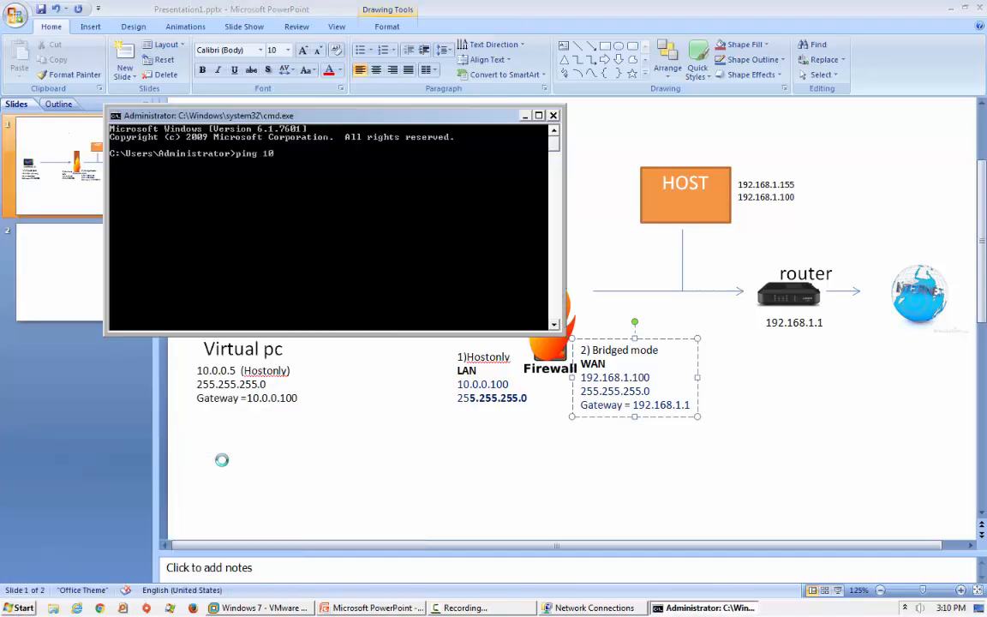
{"action": "type", "text": ".0.0.5"}
{"action": "key", "text": "Return"}
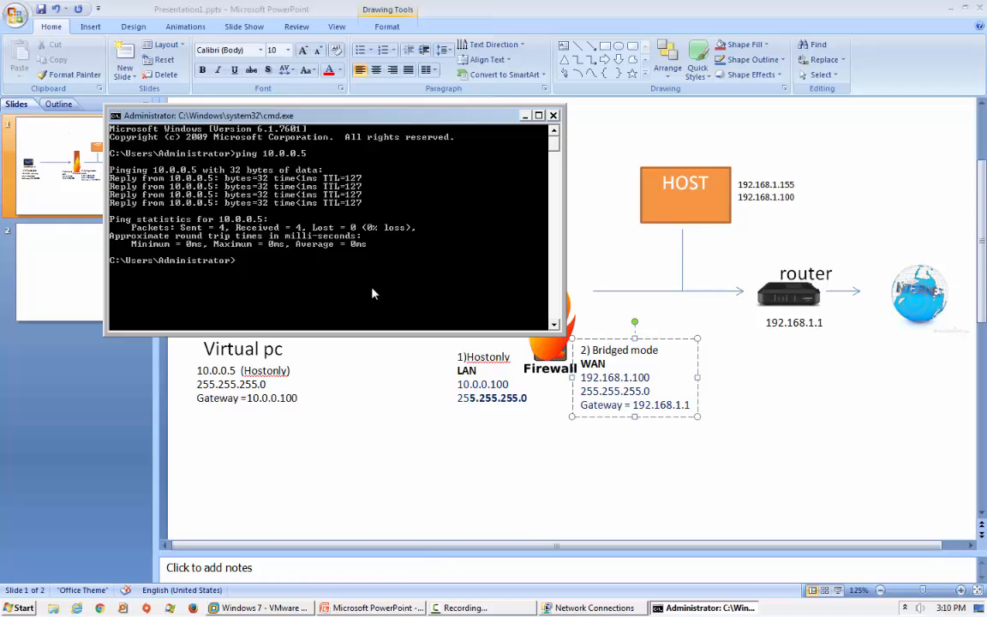
Run tracert 10.0.0.5 to trace the route to the LAN VM.
{"action": "type", "text": "tracert 10.0.0.5"}
{"action": "key", "text": "Return"}
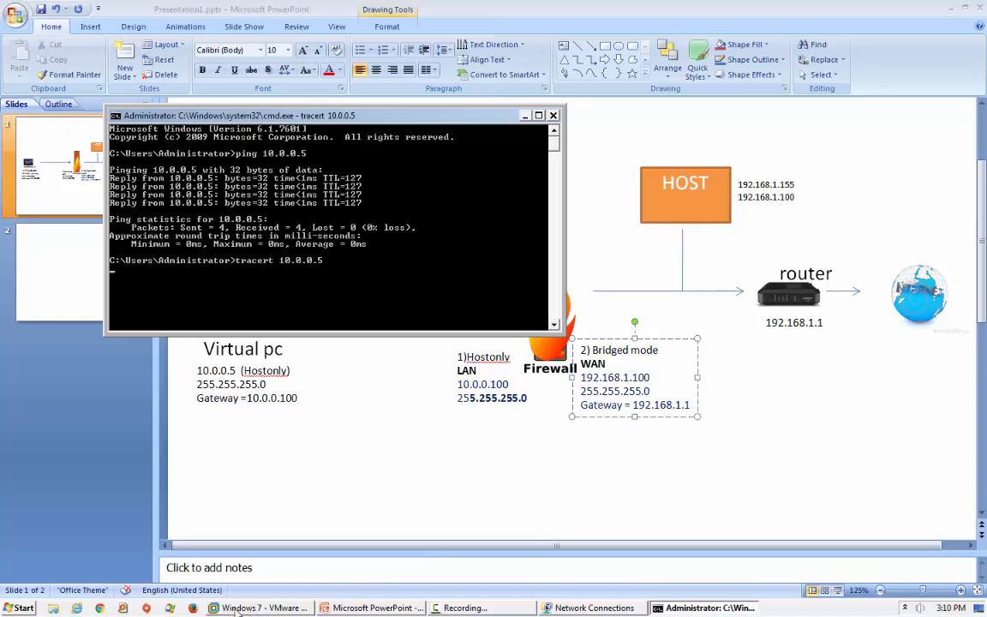
{"action": "mouse_move", "coordinate": [253, 611]}
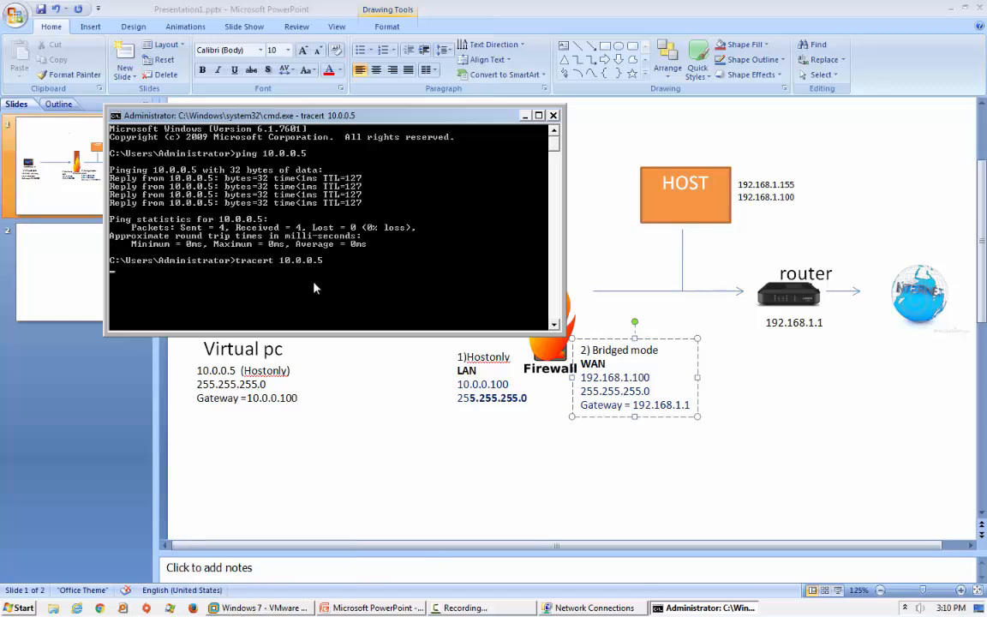
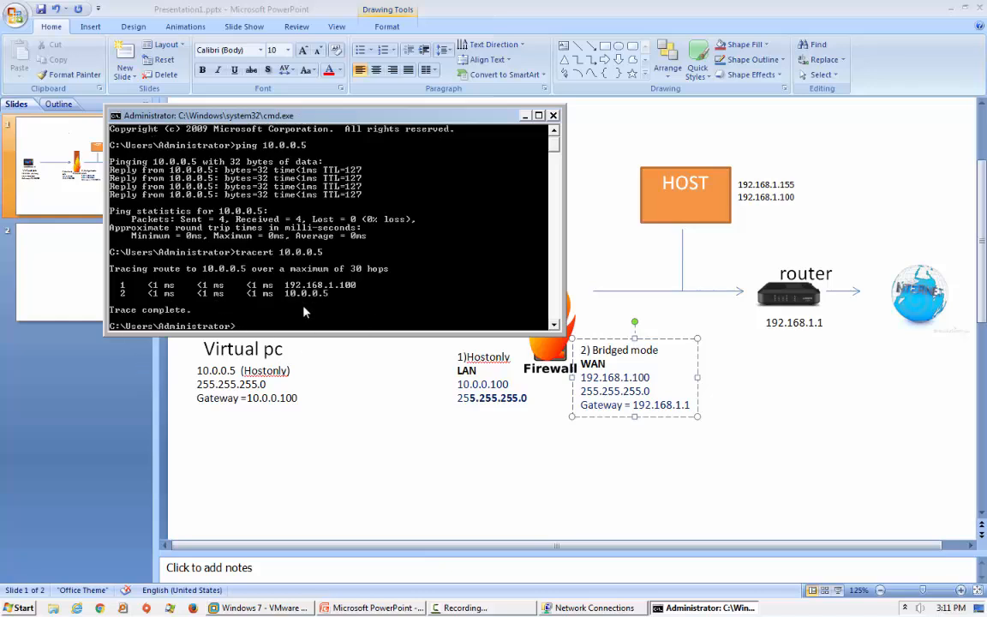
Close the Command Prompt showing the ping and tracert results for 10.0.0.5.
{"action": "left_click", "coordinate": [553, 115]}
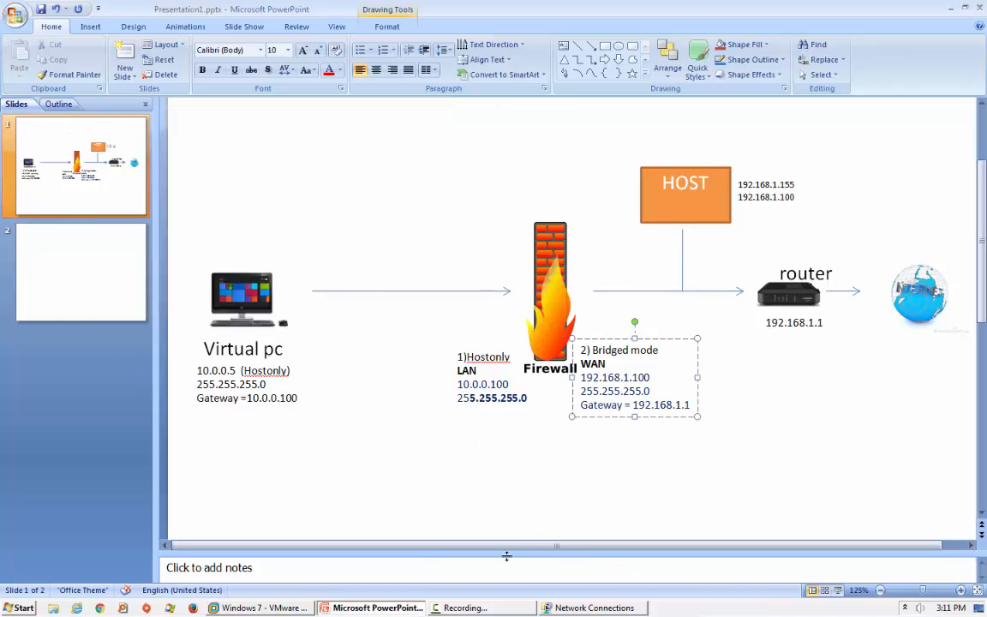
Switch to the Windows 7 VMware window showing the pfSense WAN rules page.
{"action": "left_click", "coordinate": [285, 608]}
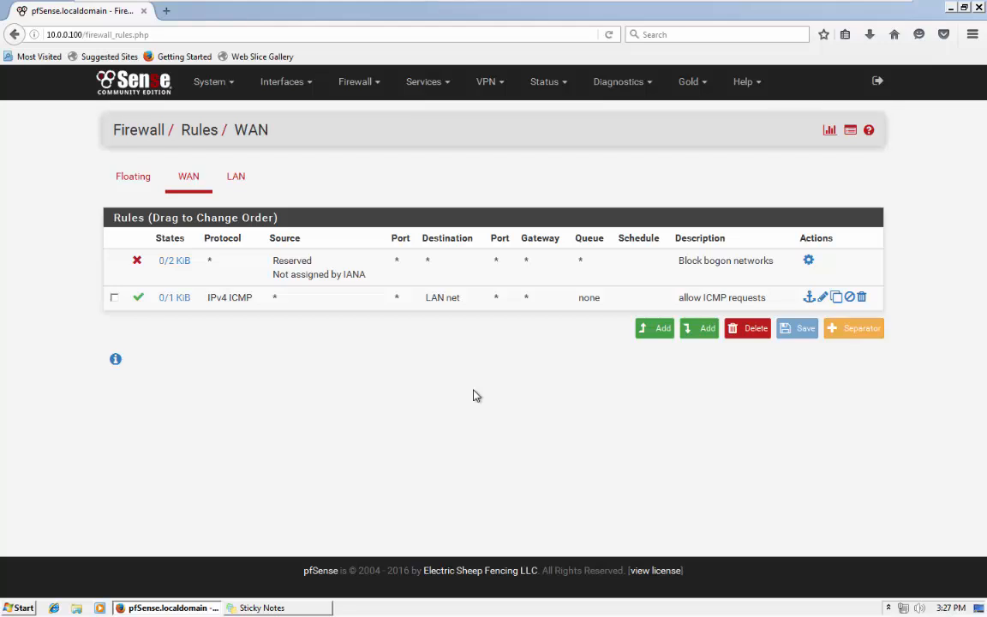
Start a new WAN firewall rule and expand its advanced options.
{"action": "left_click", "coordinate": [653, 329]}
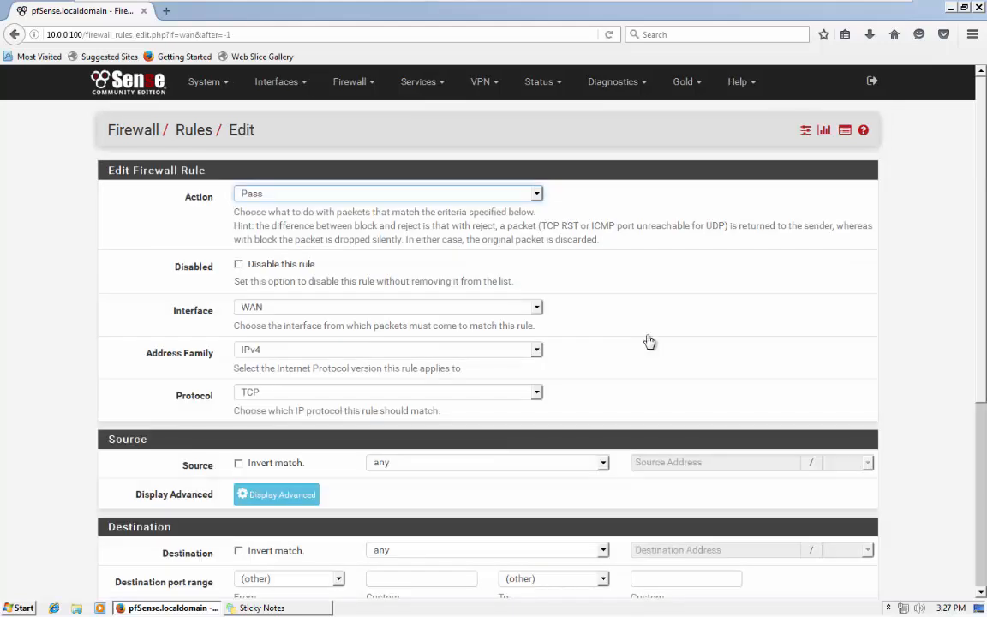
{"action": "scroll", "coordinate": [647, 342], "scroll_direction": "down", "scroll_amount": 5}
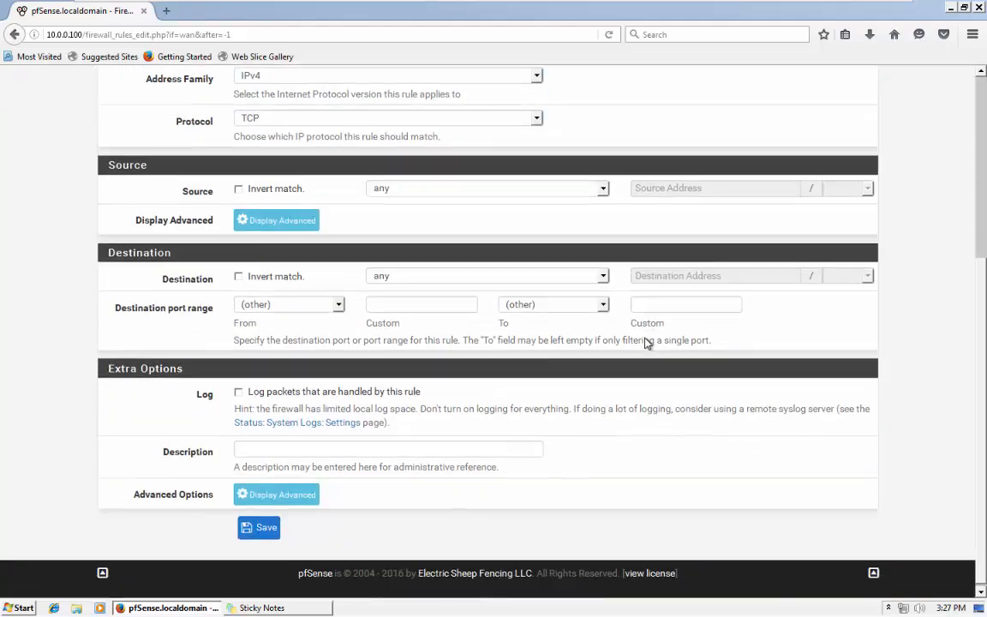
{"action": "left_click", "coordinate": [264, 490]}
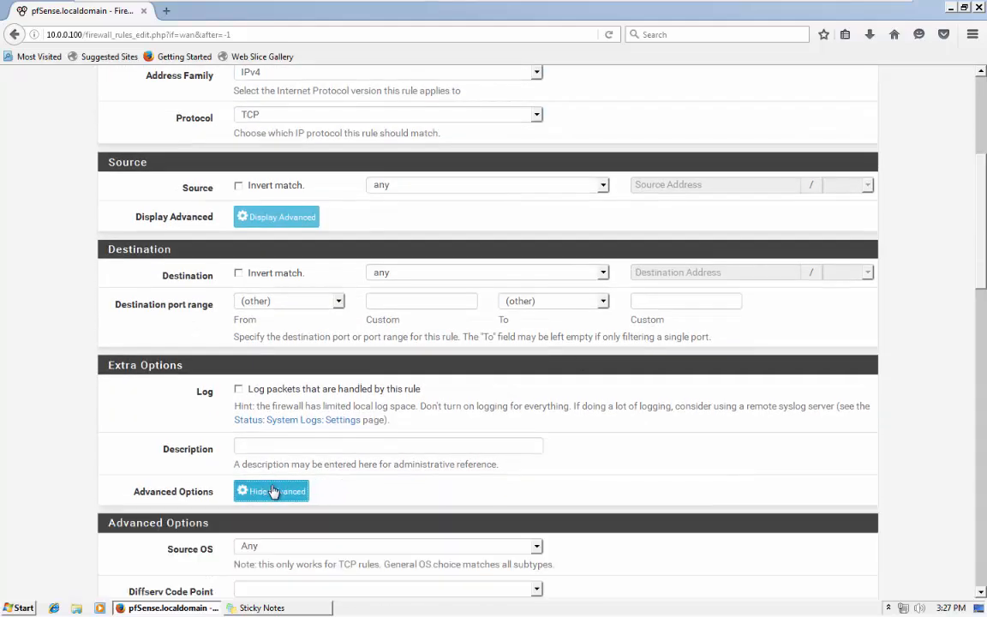
{"action": "scroll", "coordinate": [272, 491], "scroll_direction": "down", "scroll_amount": 5}
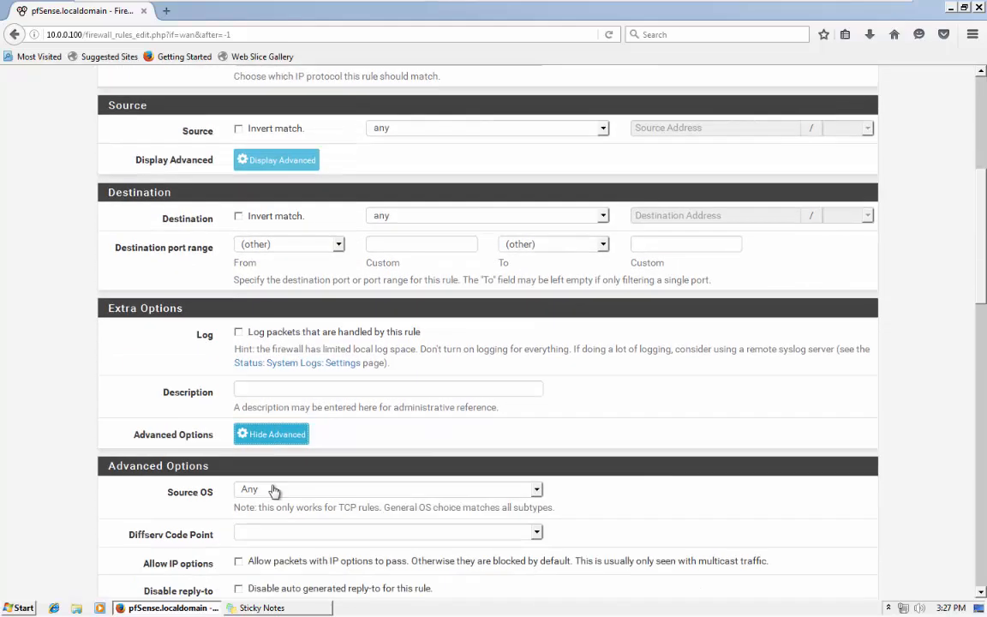
{"action": "scroll", "coordinate": [188, 363], "scroll_direction": "down", "scroll_amount": 7}
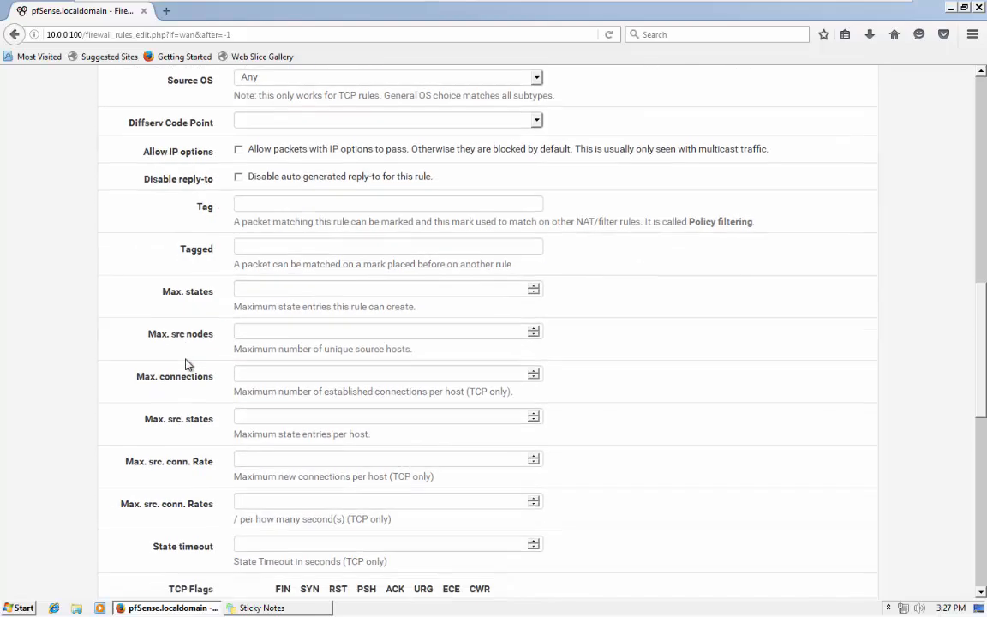
{"action": "scroll", "coordinate": [189, 390], "scroll_direction": "up", "scroll_amount": 9}
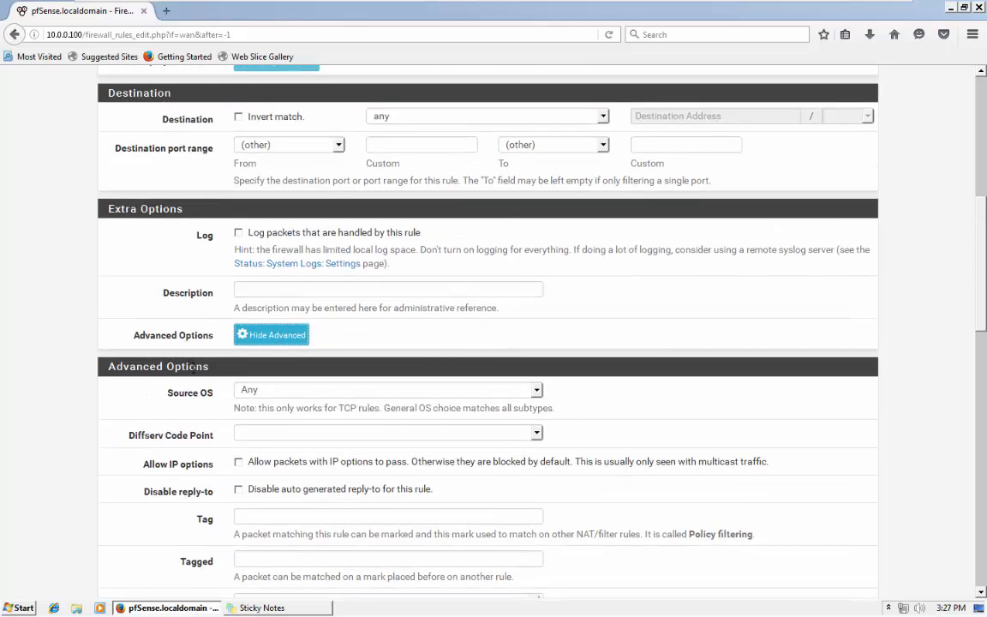
{"action": "scroll", "coordinate": [214, 377], "scroll_direction": "down", "scroll_amount": 8}
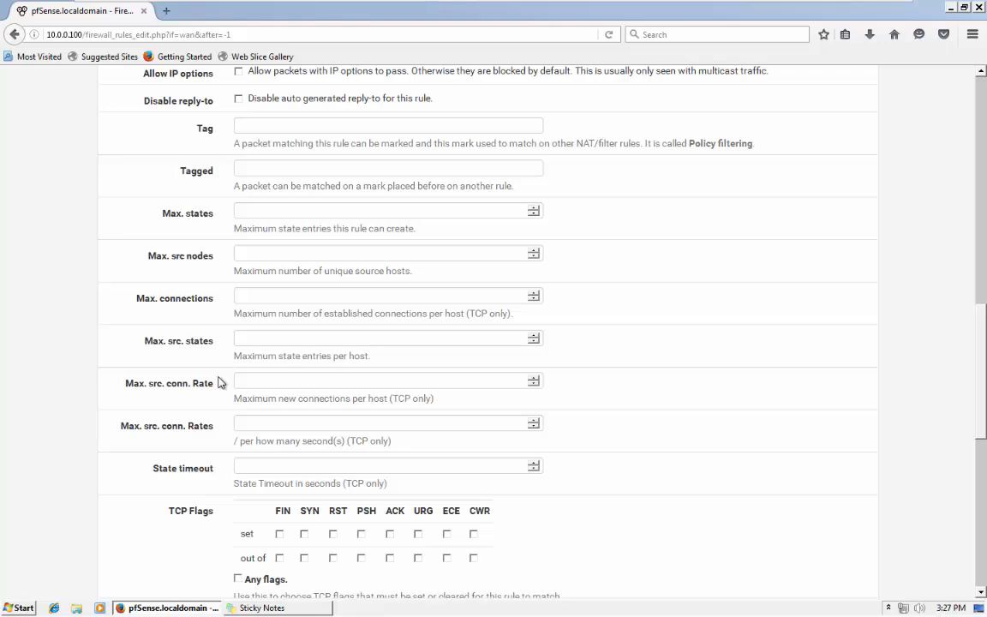
Look through the rule's advanced fields, starting with State timeout.
{"action": "left_click", "coordinate": [278, 464]}
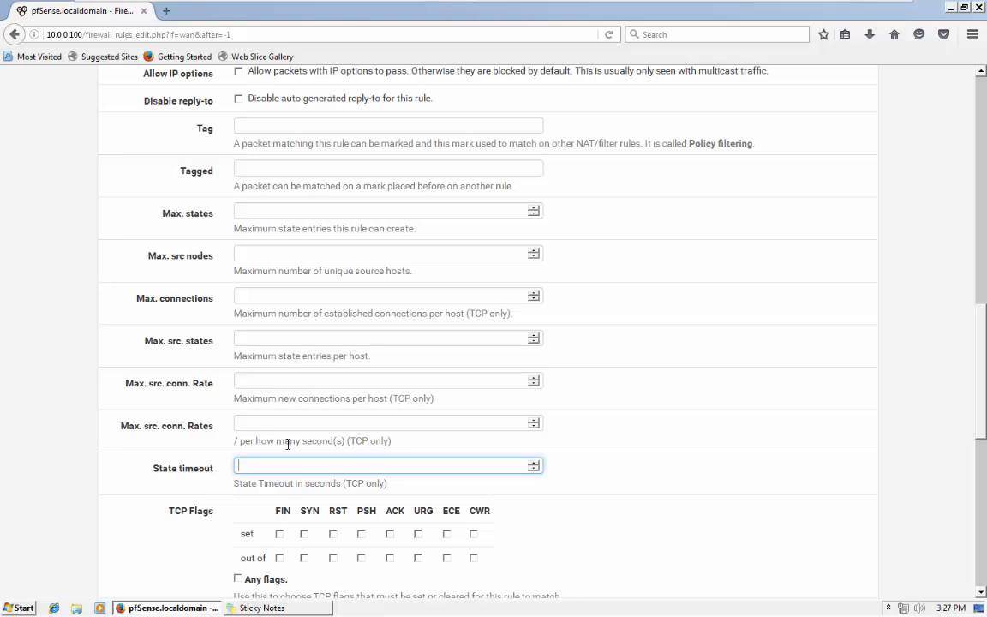
{"action": "scroll", "coordinate": [287, 446], "scroll_direction": "down", "scroll_amount": 2}
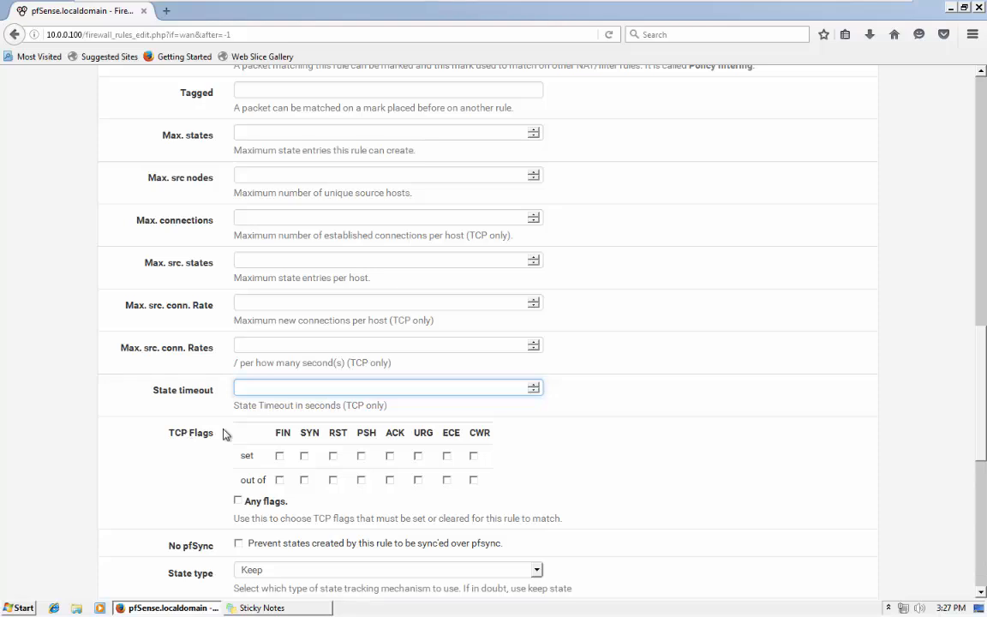
{"action": "scroll", "coordinate": [282, 531], "scroll_direction": "down", "scroll_amount": 10}
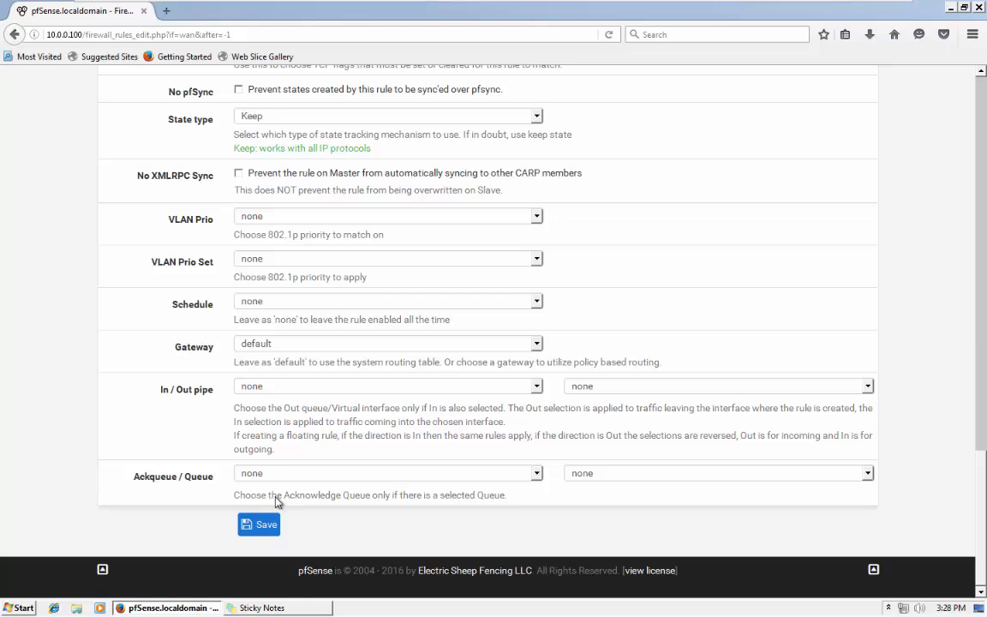
{"action": "scroll", "coordinate": [276, 502], "scroll_direction": "up", "scroll_amount": 9}
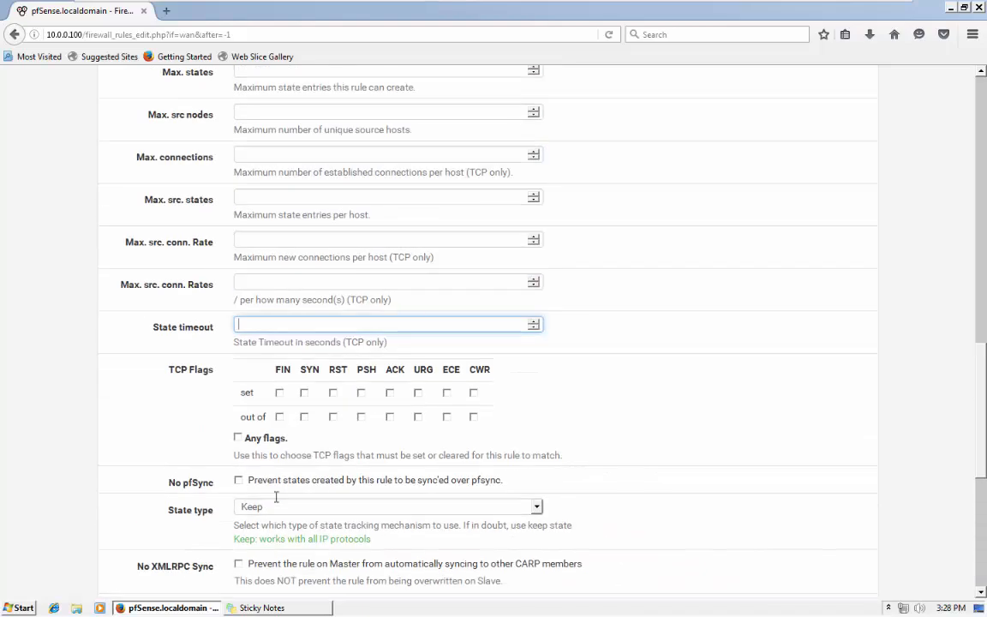
{"action": "scroll", "coordinate": [276, 497], "scroll_direction": "up", "scroll_amount": 9}
{"action": "scroll", "coordinate": [84, 287], "scroll_direction": "up", "scroll_amount": 10}
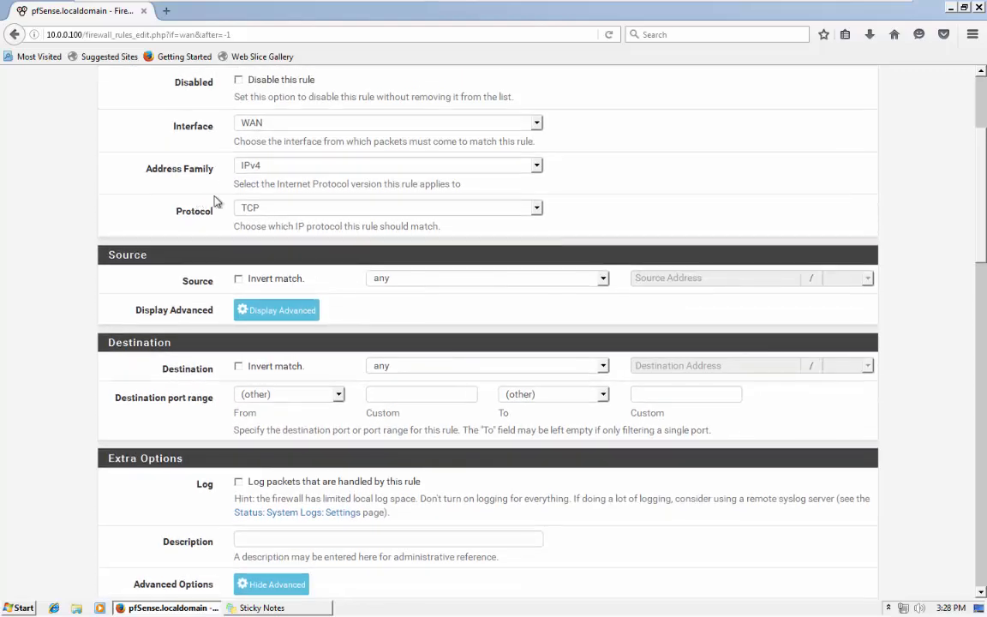
Leave the unsaved rule, review the LAN rules, then open the empty Floating rules page.
{"action": "left_click", "coordinate": [291, 90]}
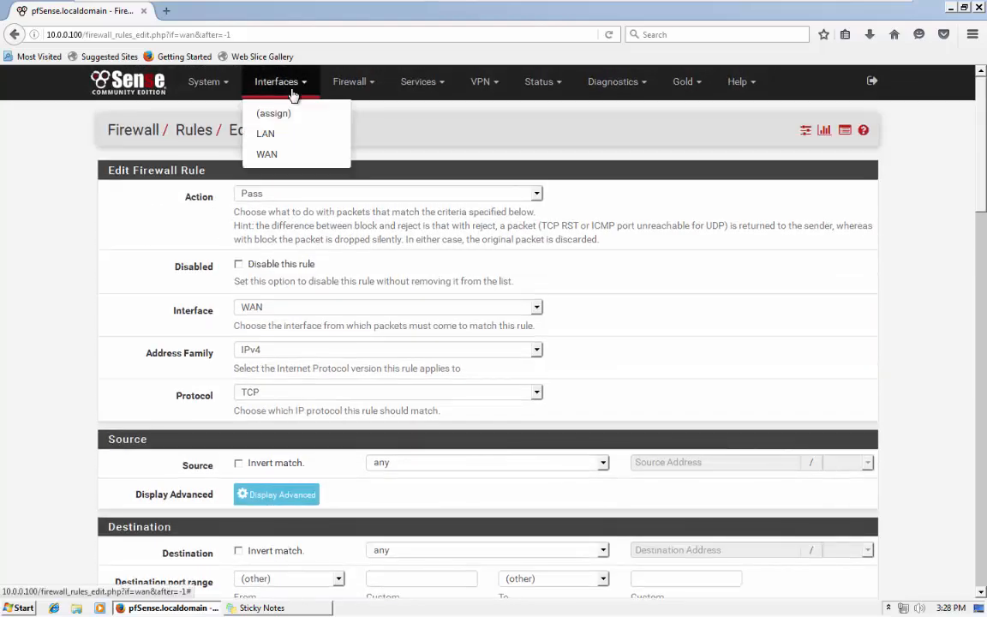
{"action": "left_click", "coordinate": [350, 82]}
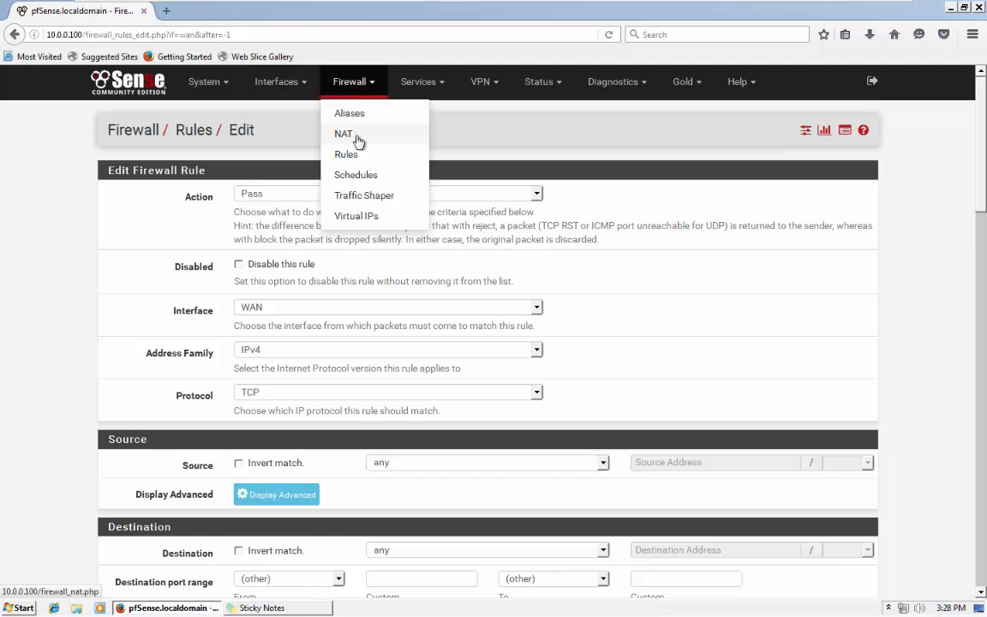
{"action": "left_click", "coordinate": [353, 154]}
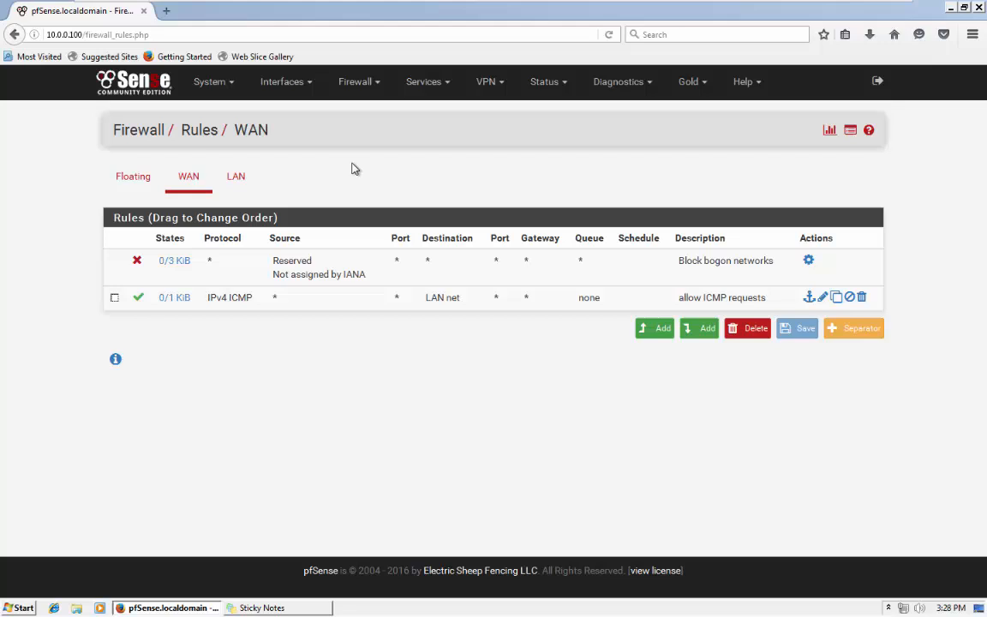
{"action": "left_click", "coordinate": [236, 176]}
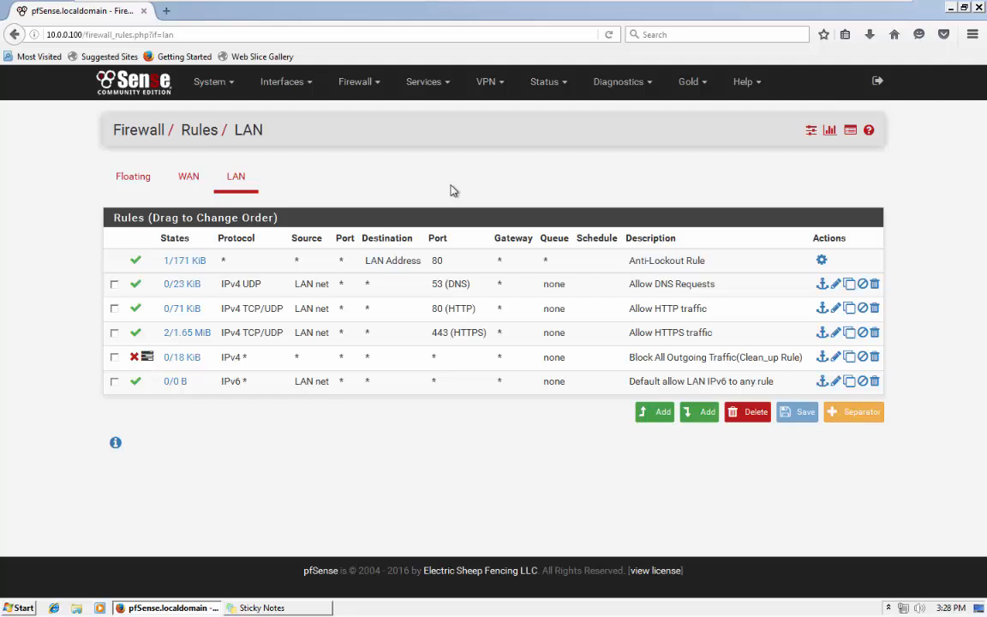
{"action": "mouse_move", "coordinate": [882, 7]}
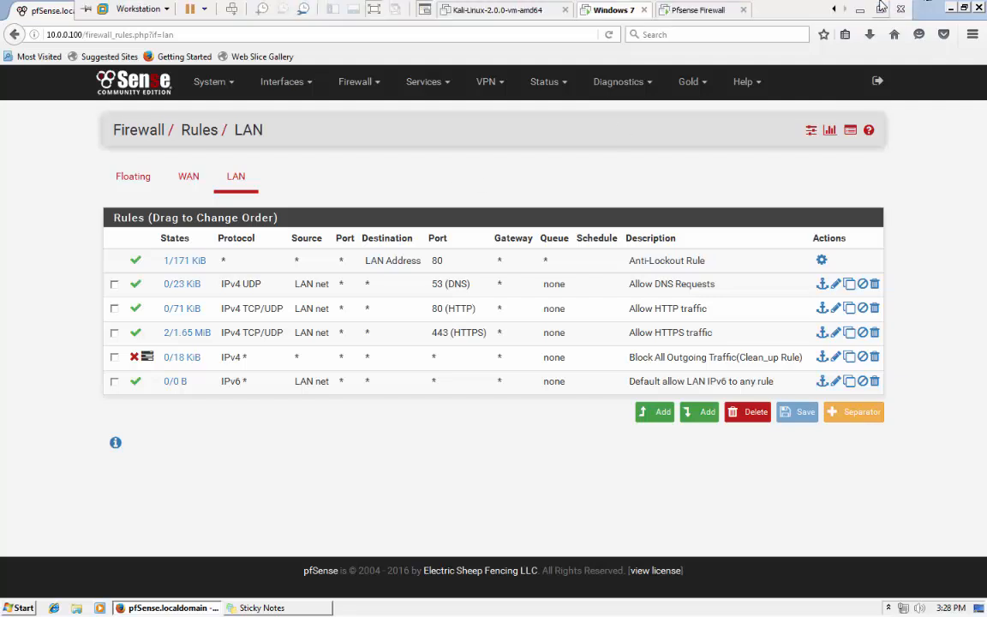
{"action": "left_click", "coordinate": [147, 179]}
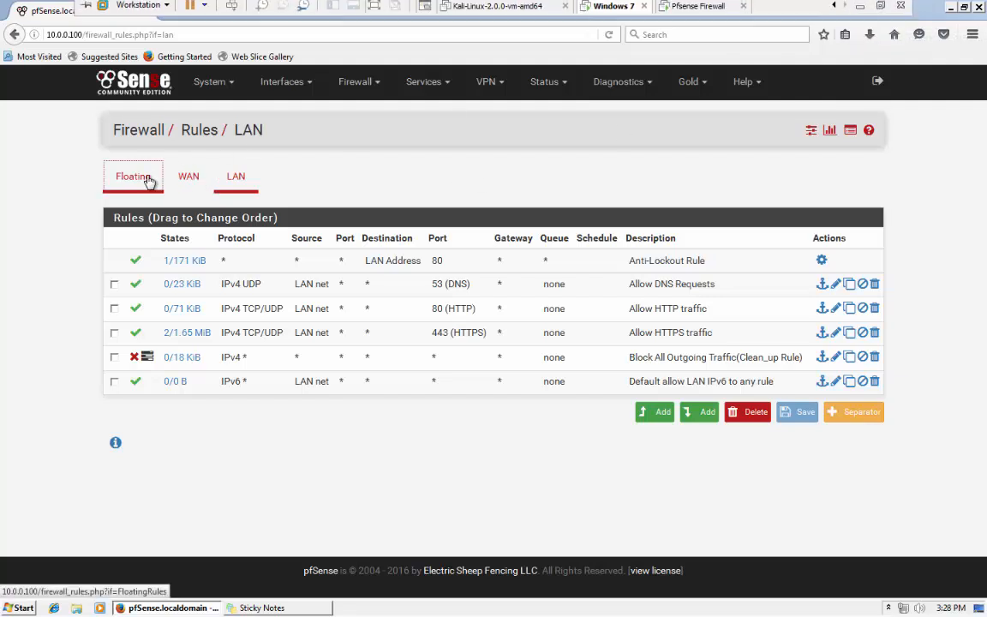